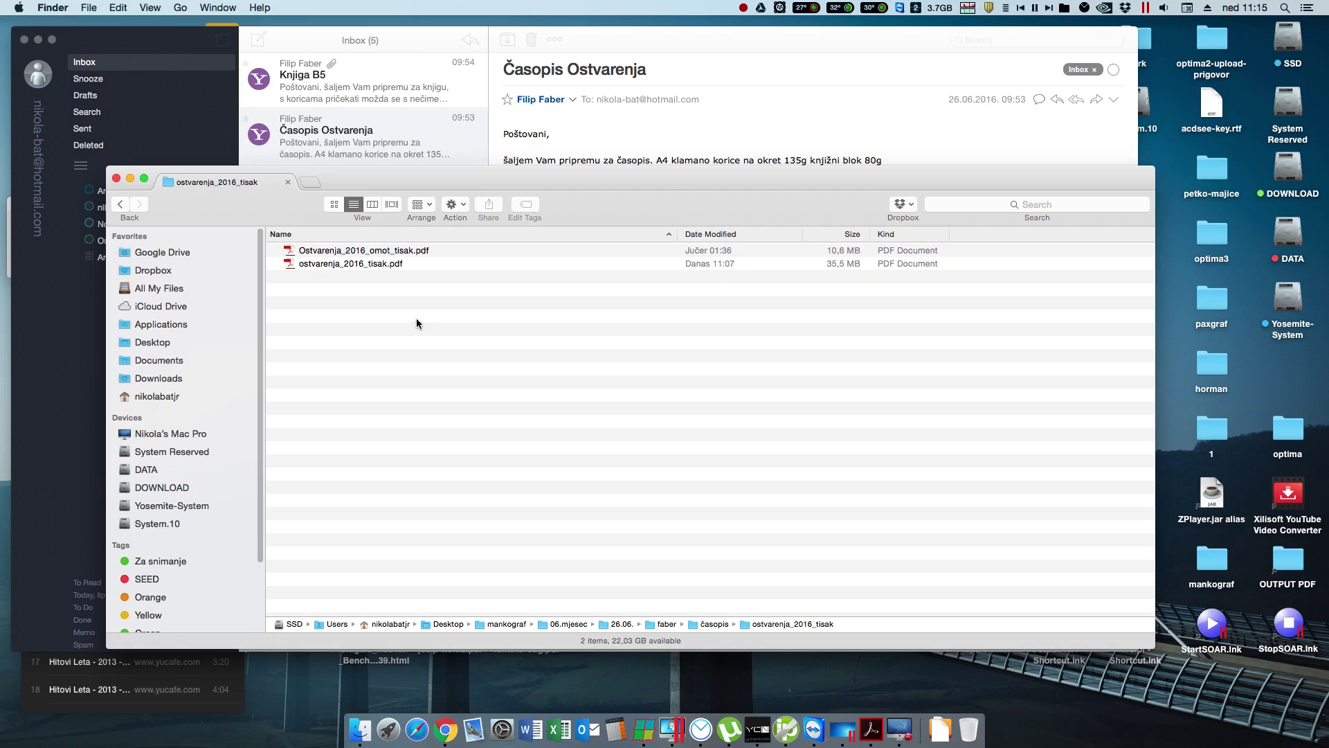
Step: Open Ostvarenja_2016_omot_tisak.pdf and check the cover's TrimBox size in Set Page Boxes without changing it
double_click(397, 252)
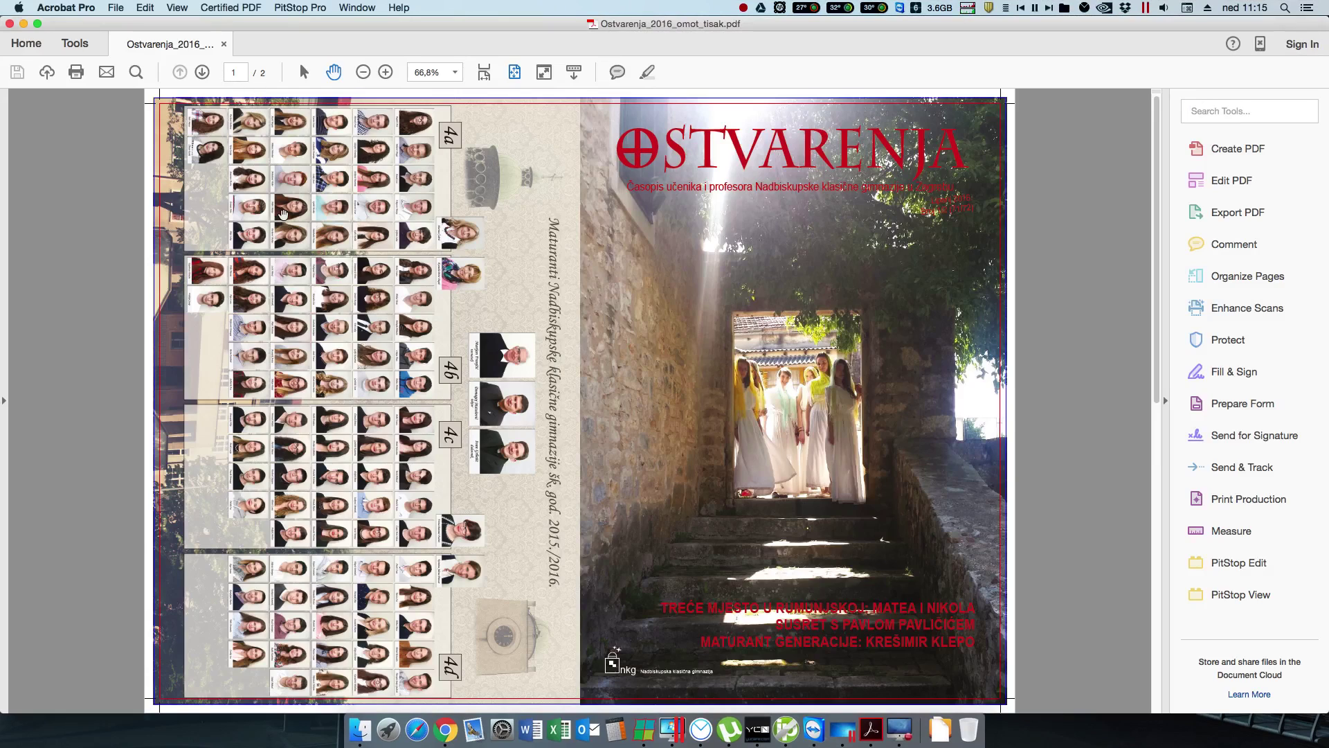
scroll(283, 215, down, 5)
scroll(283, 215, up, 5)
click(1261, 503)
click(1233, 330)
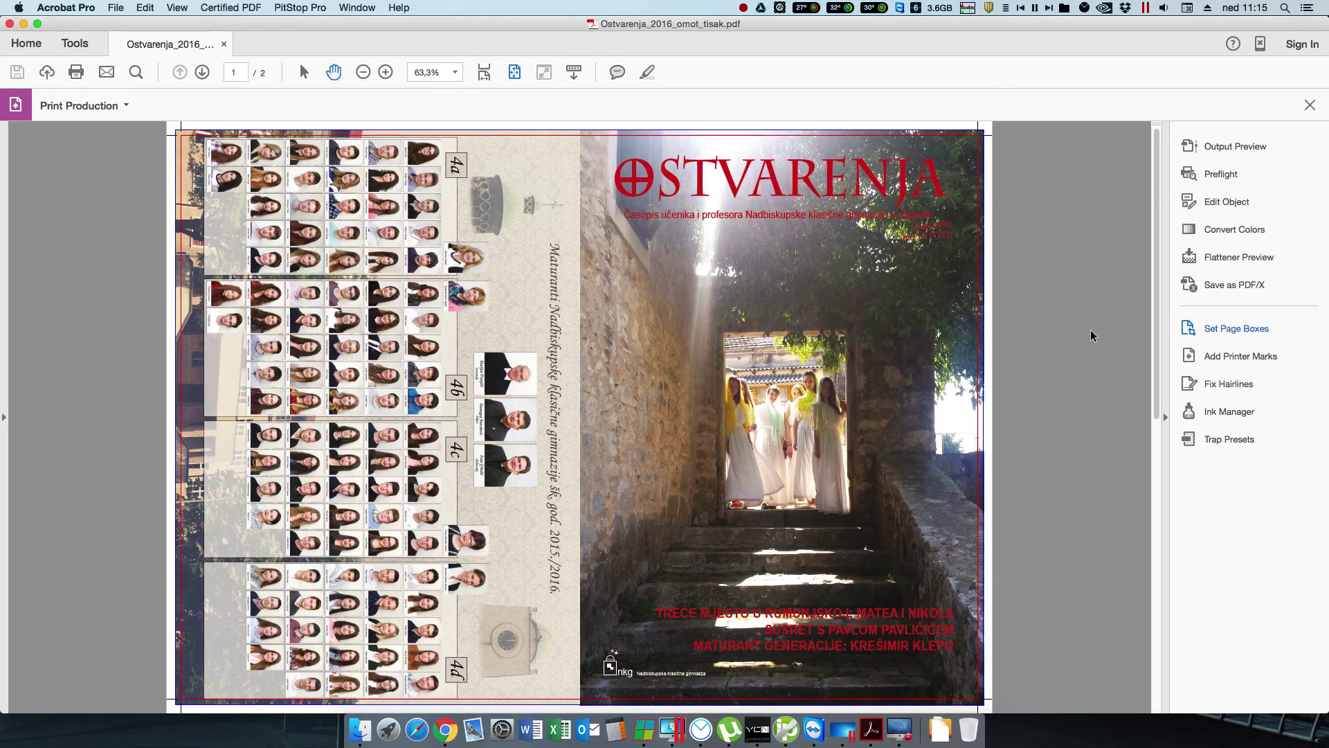
click(497, 260)
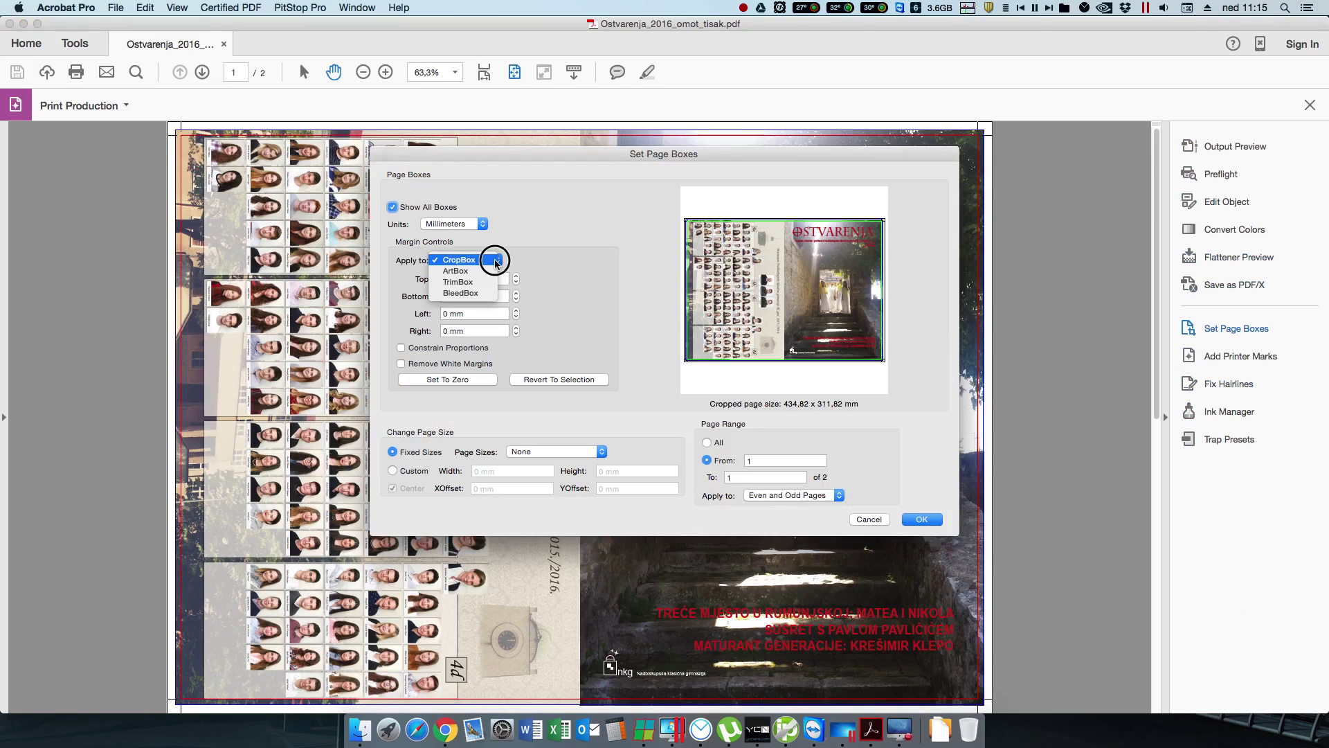
click(461, 289)
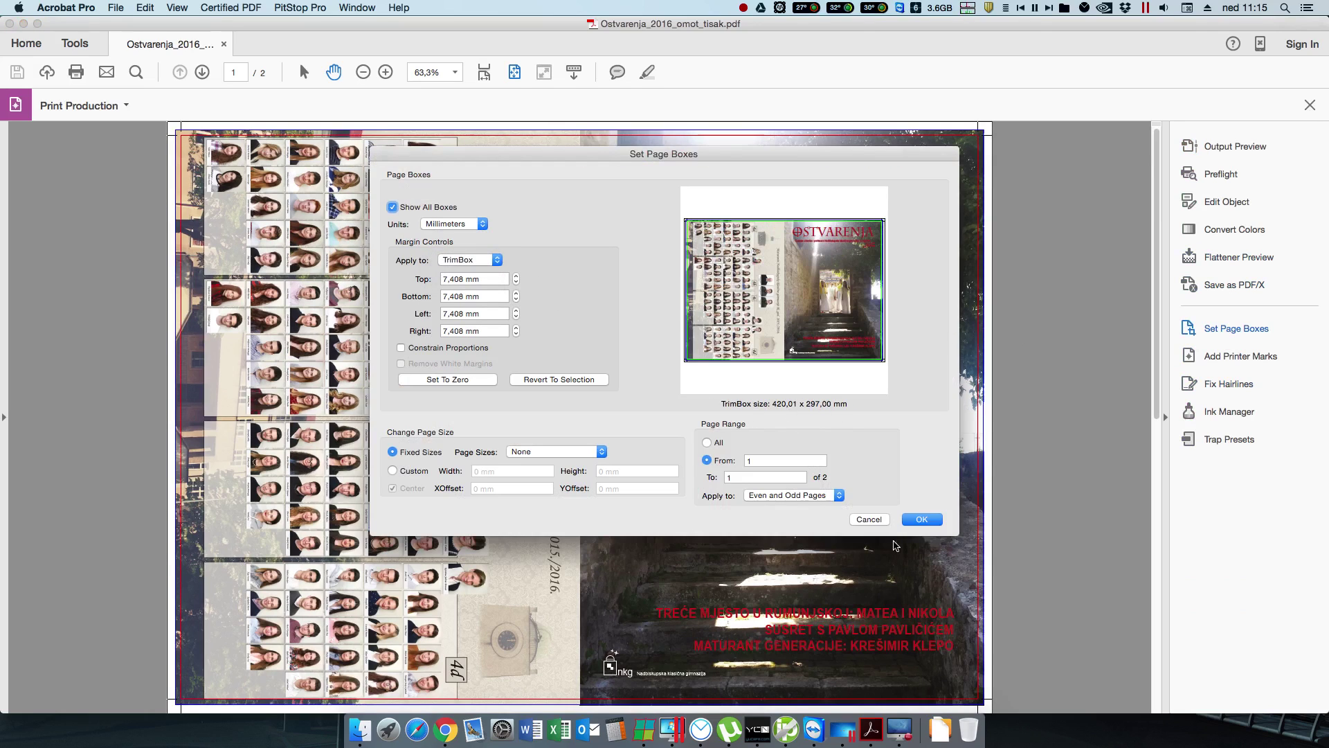
click(876, 520)
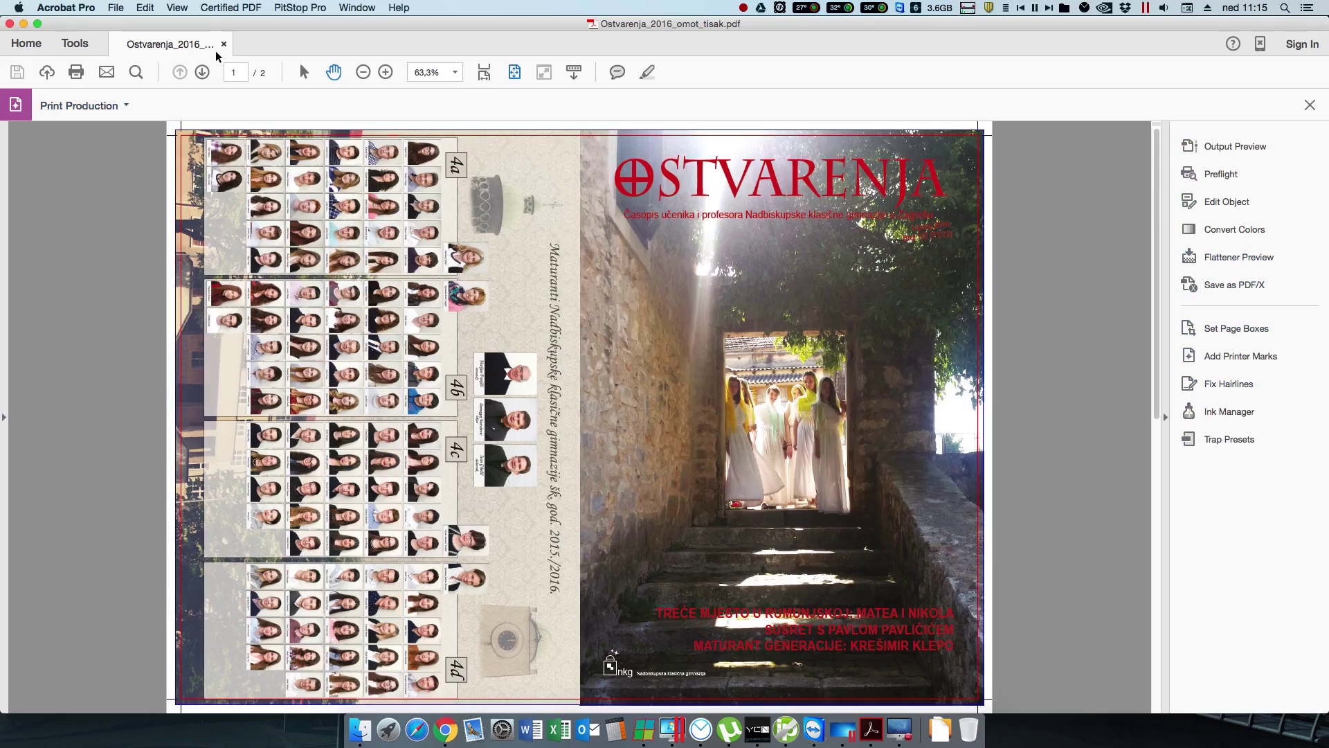
Step: Open ostvarenja_2016_tisak.pdf from the Finder folder, fit a full page in view and look through its pages
click(341, 725)
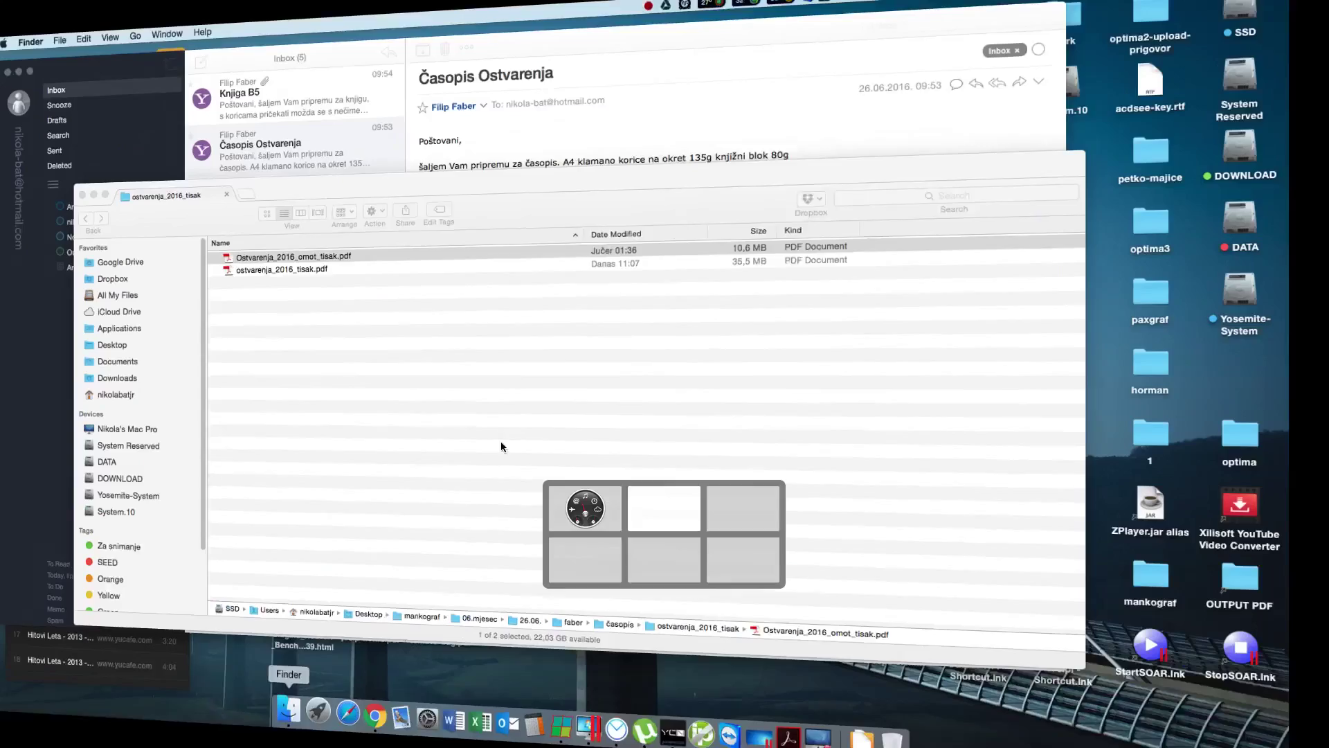
double_click(385, 263)
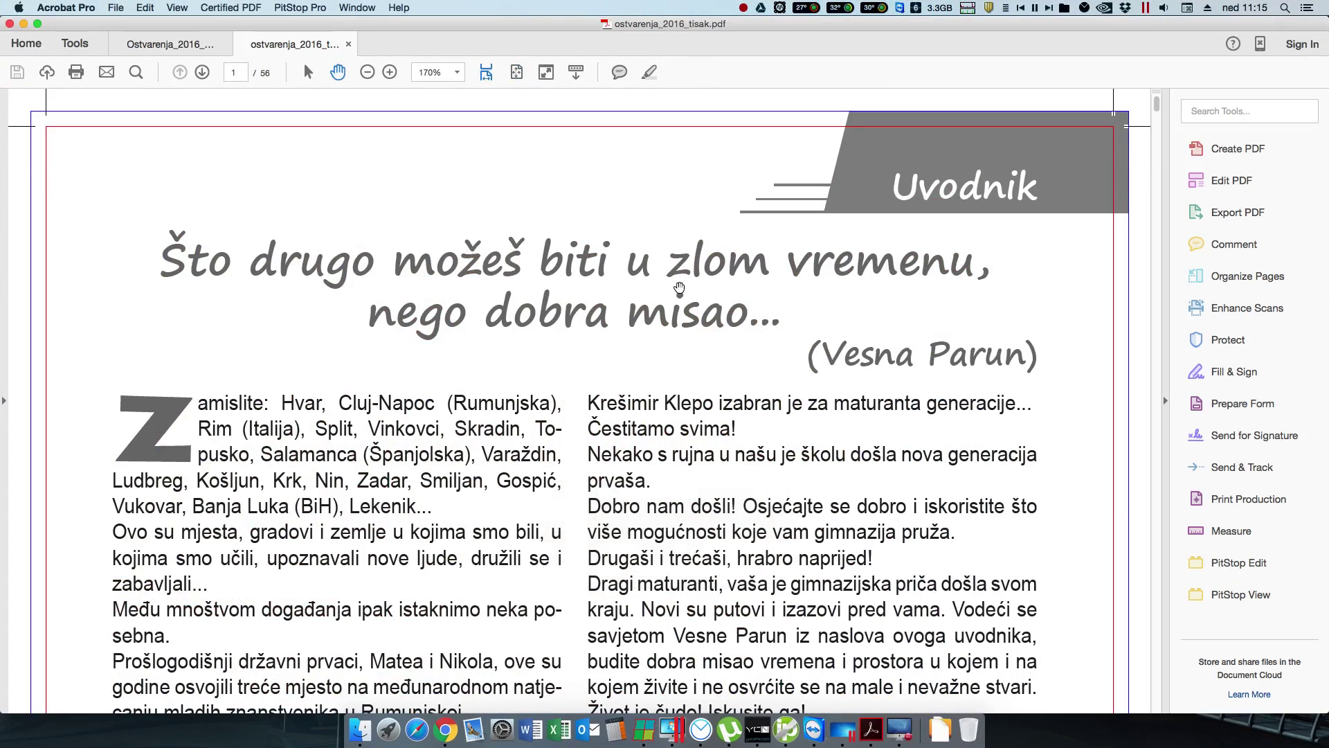
click(517, 72)
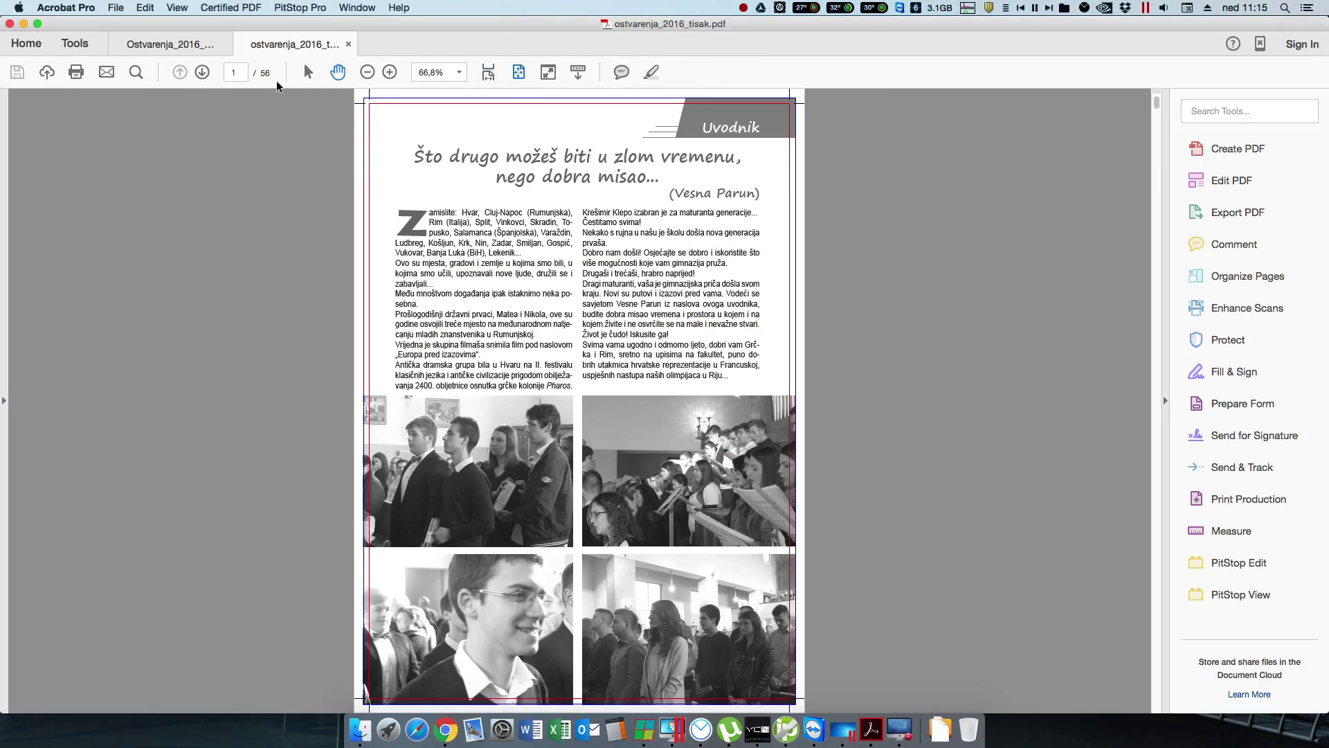
scroll(738, 270, down, 10)
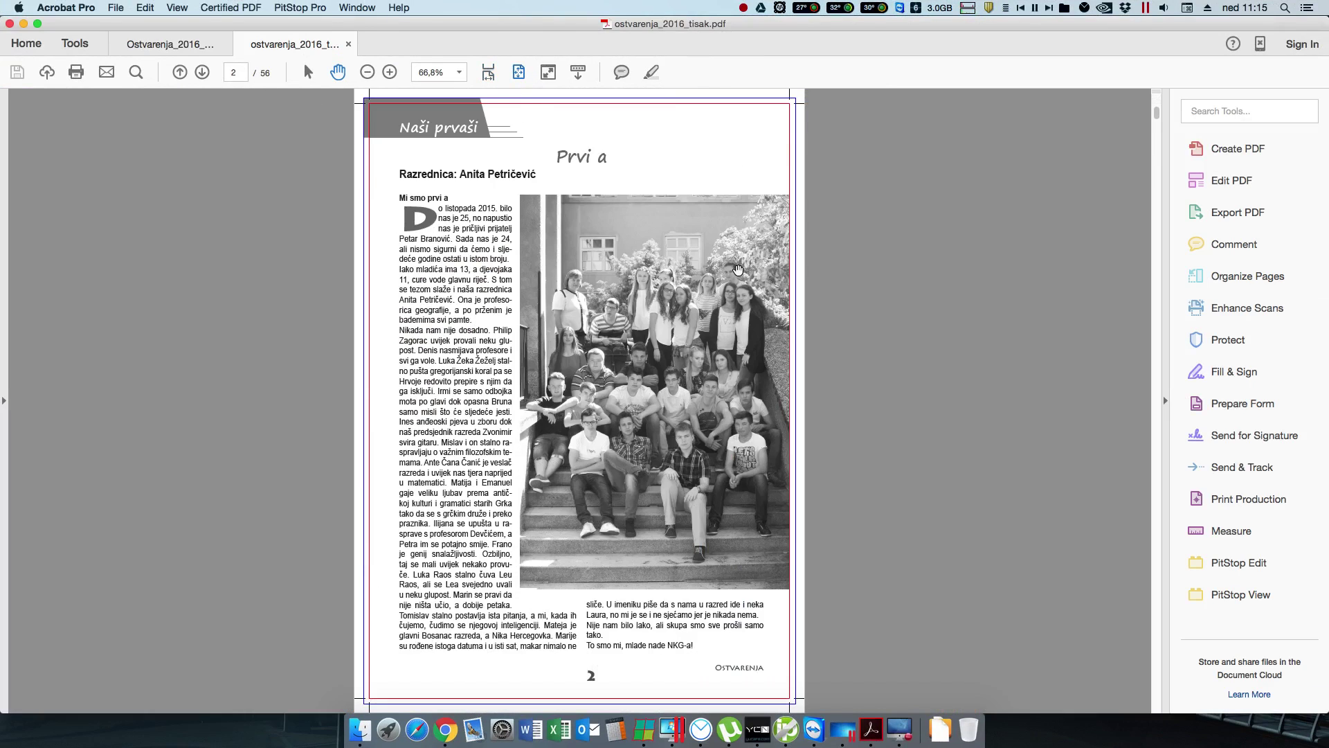
scroll(739, 273, down, 15)
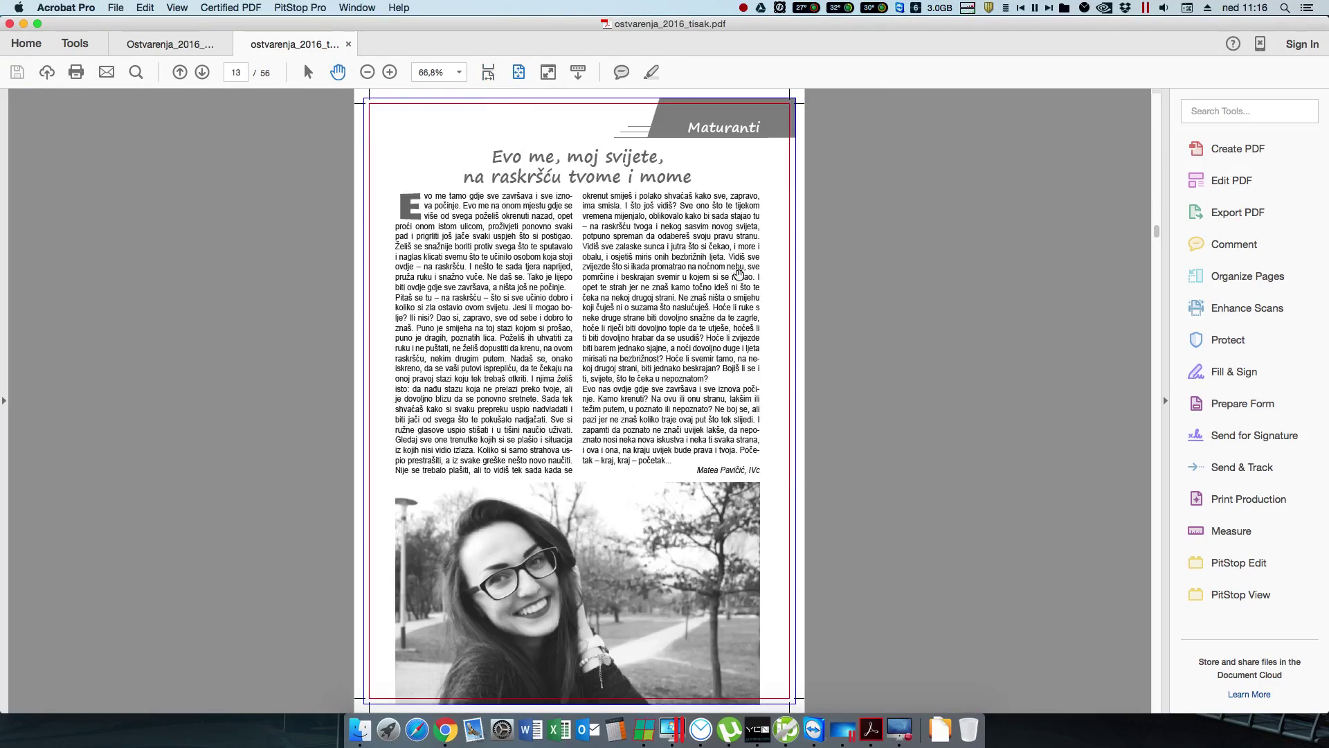
scroll(738, 273, down, 15)
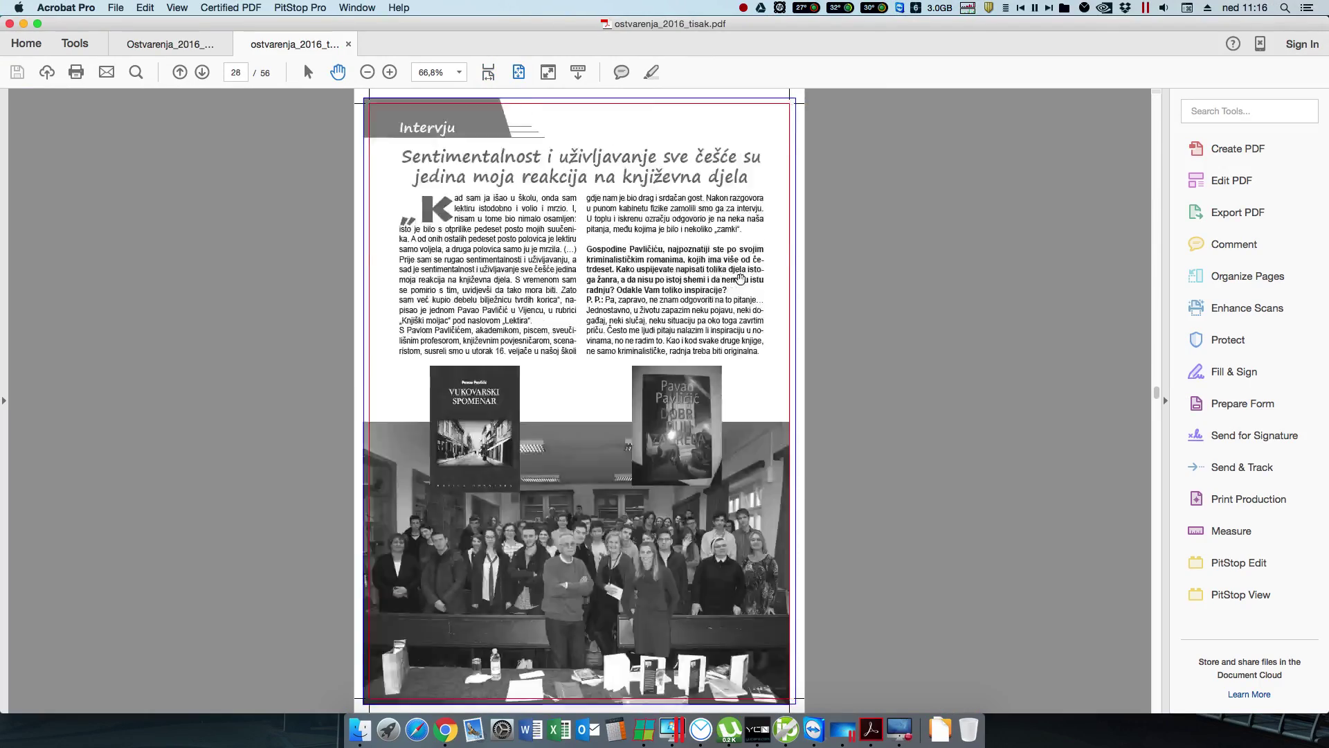
Step: Check the TrimBox size of page 40 of the magazine block in Set Page Boxes without changing it
click(1239, 498)
click(1236, 330)
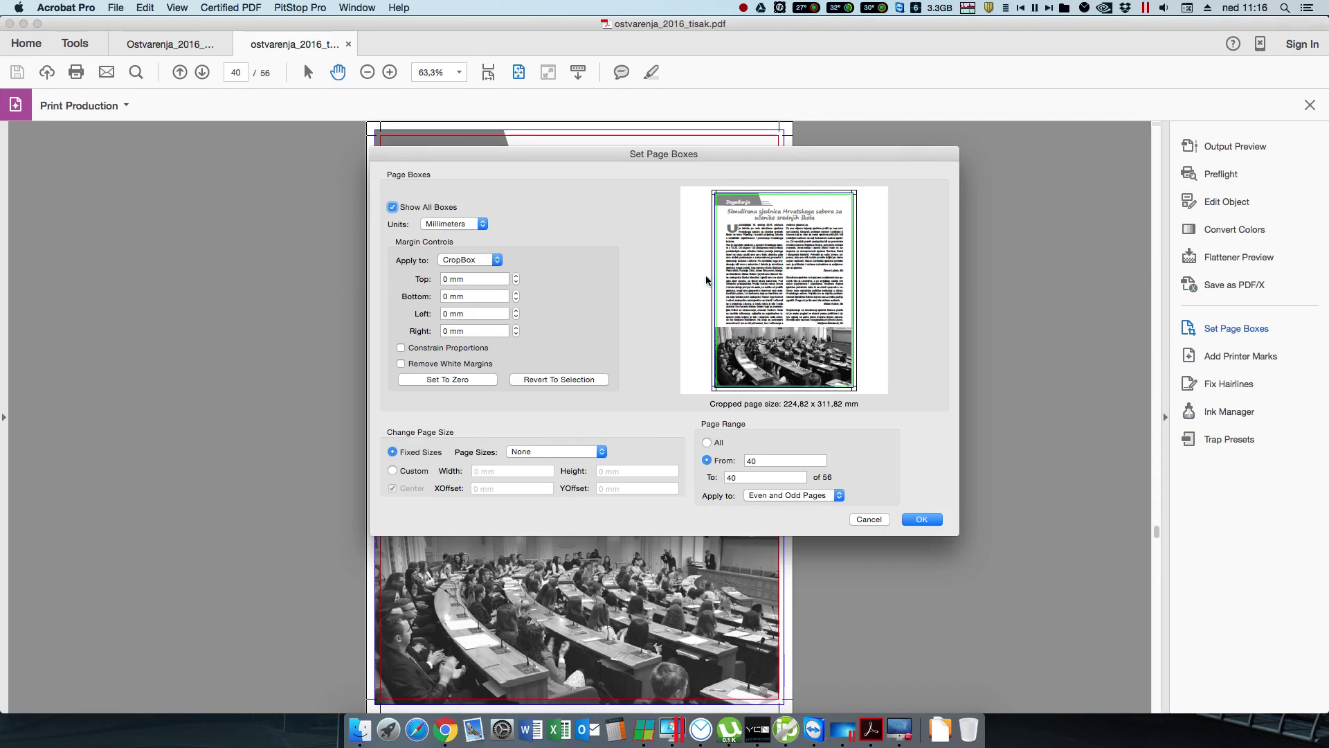
click(496, 259)
click(490, 281)
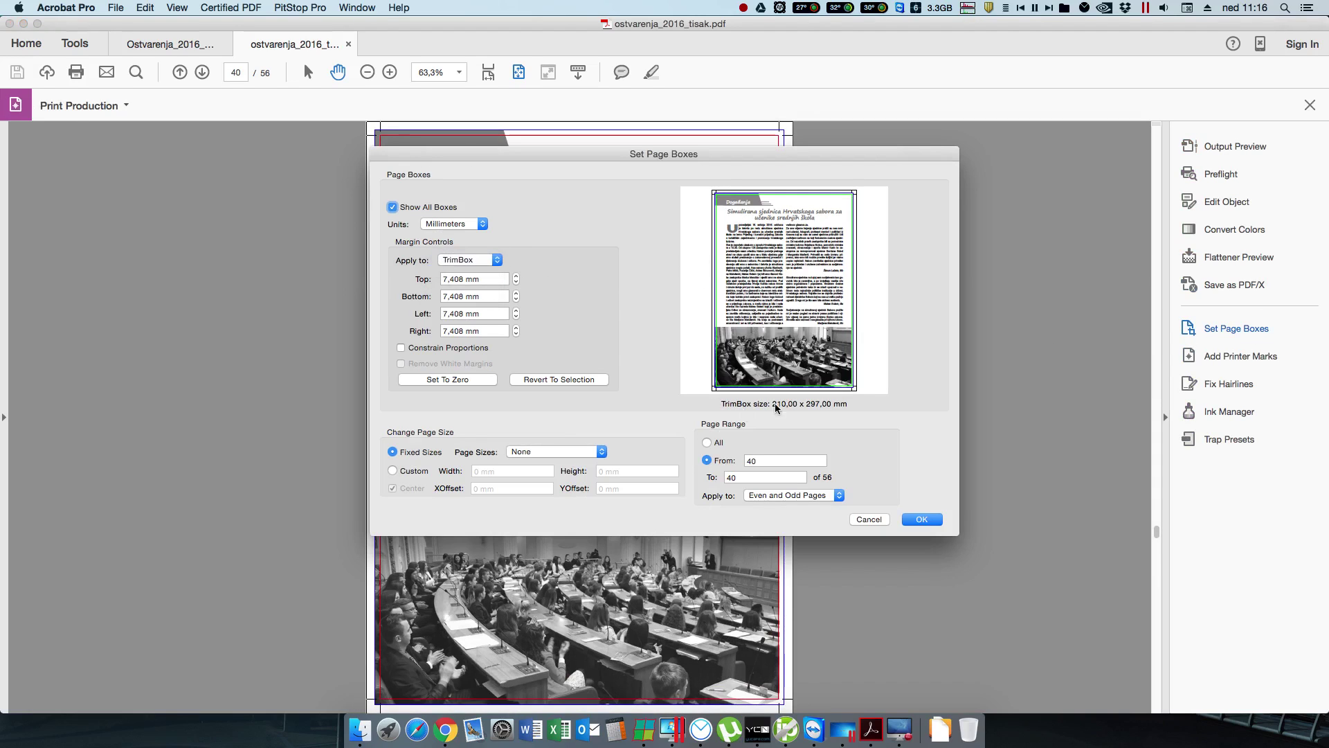
click(869, 520)
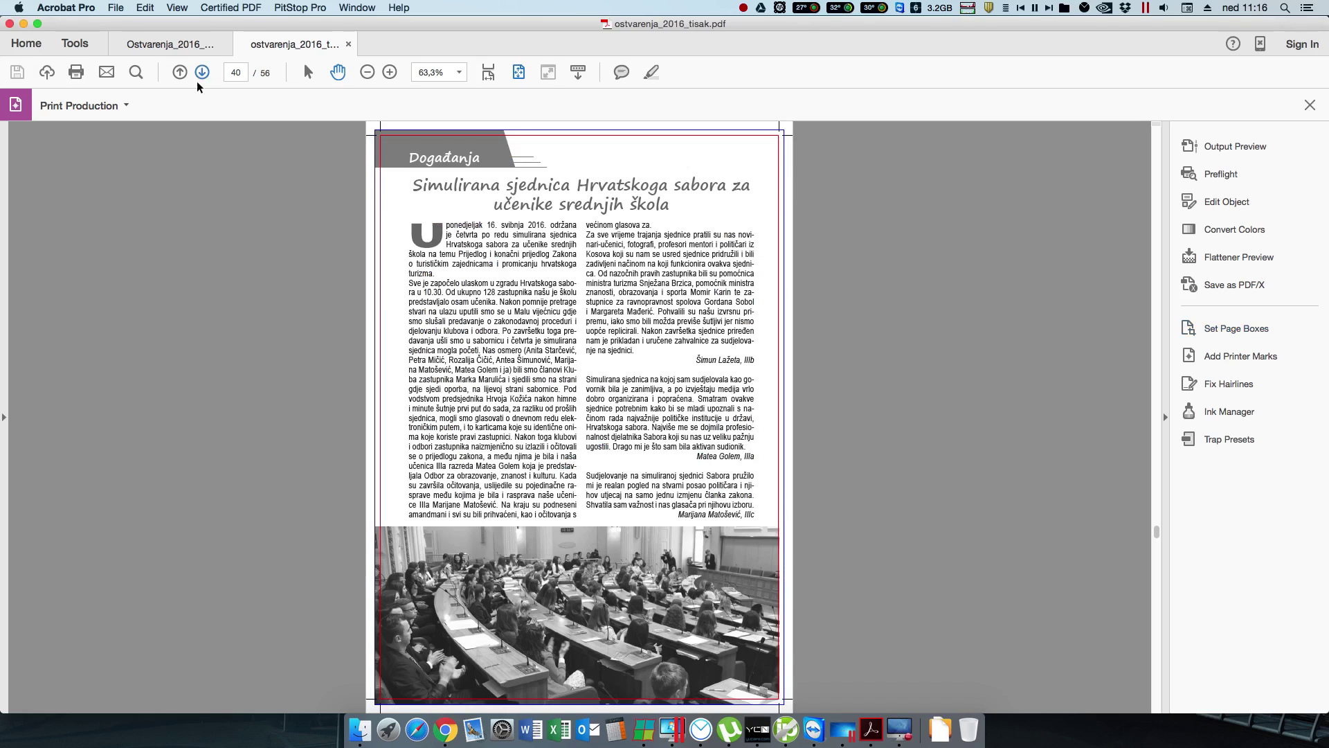
Step: Close the PDF window, switch to Prinect Signa Station and create a new job
click(10, 23)
click(587, 369)
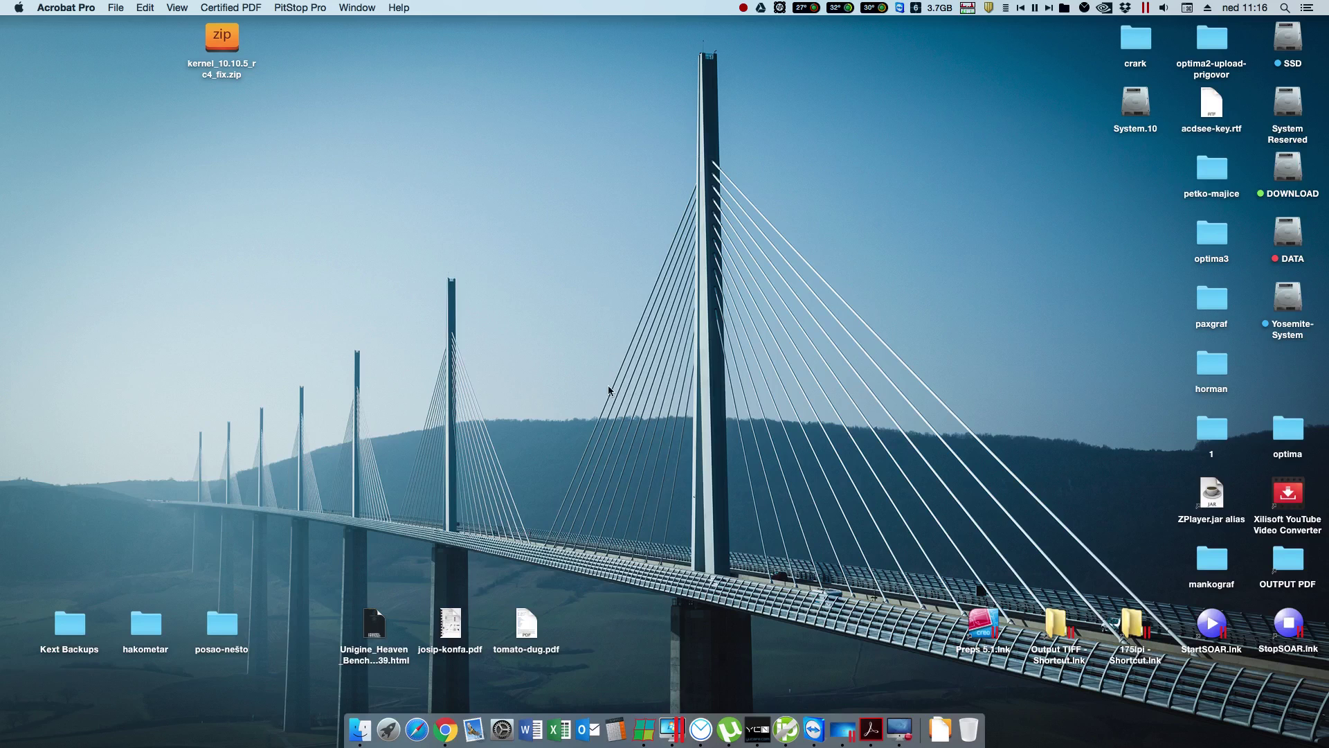
click(643, 727)
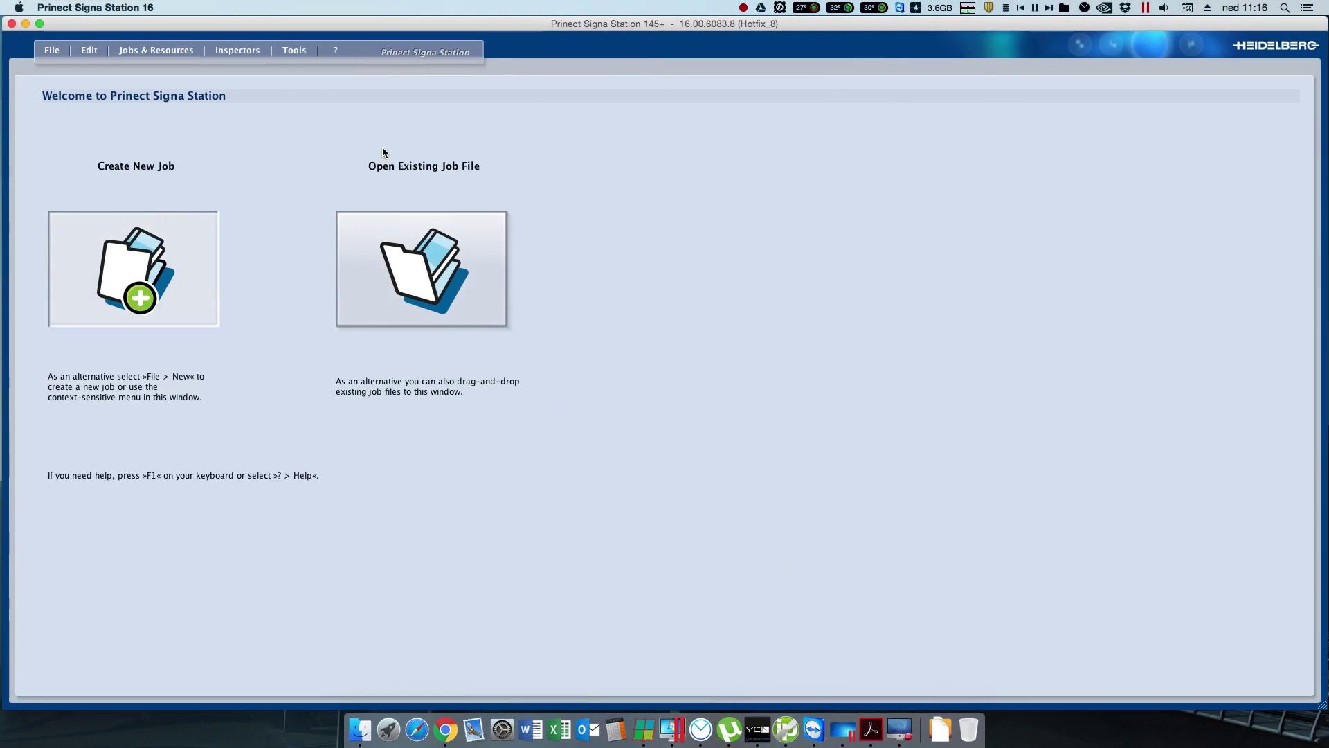
key(super+n)
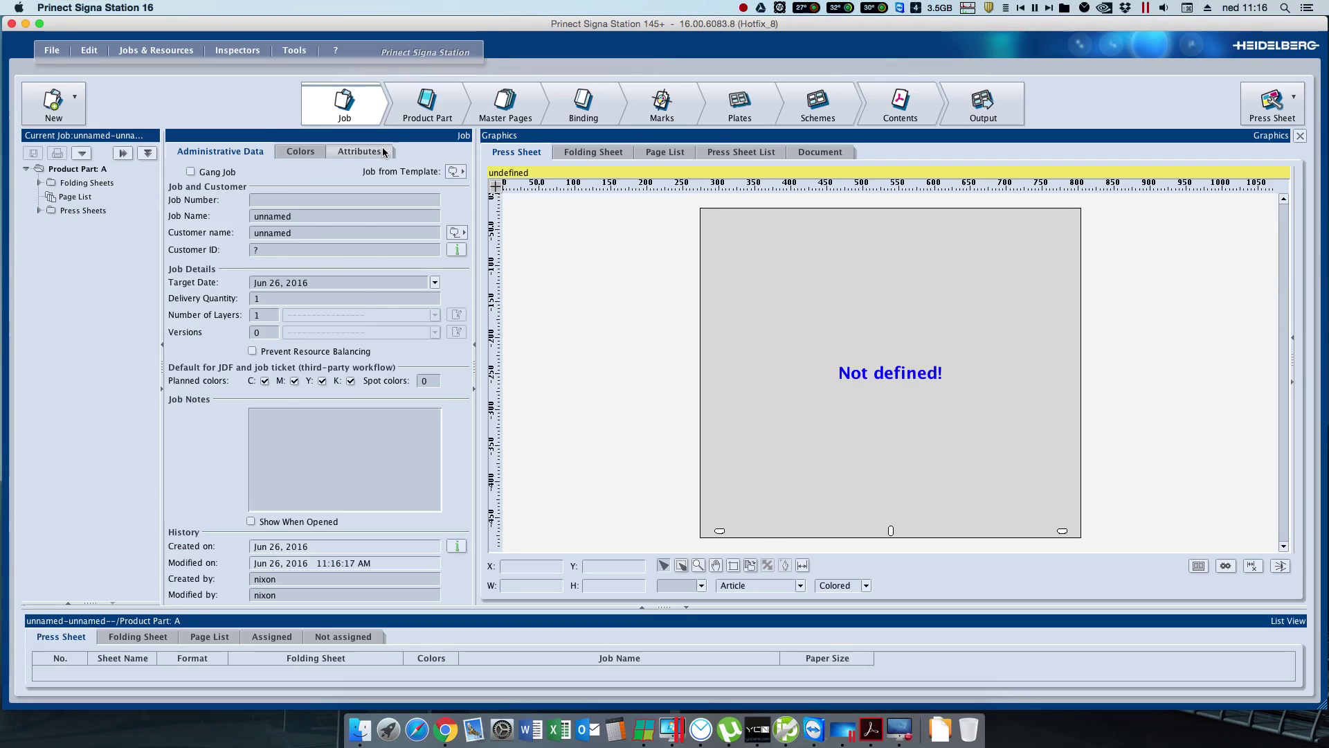
Step: Name the job "Casopis Ostvarenja-A4-klamano" and choose Tiskara Crograf/CTP as the customer
click(481, 224)
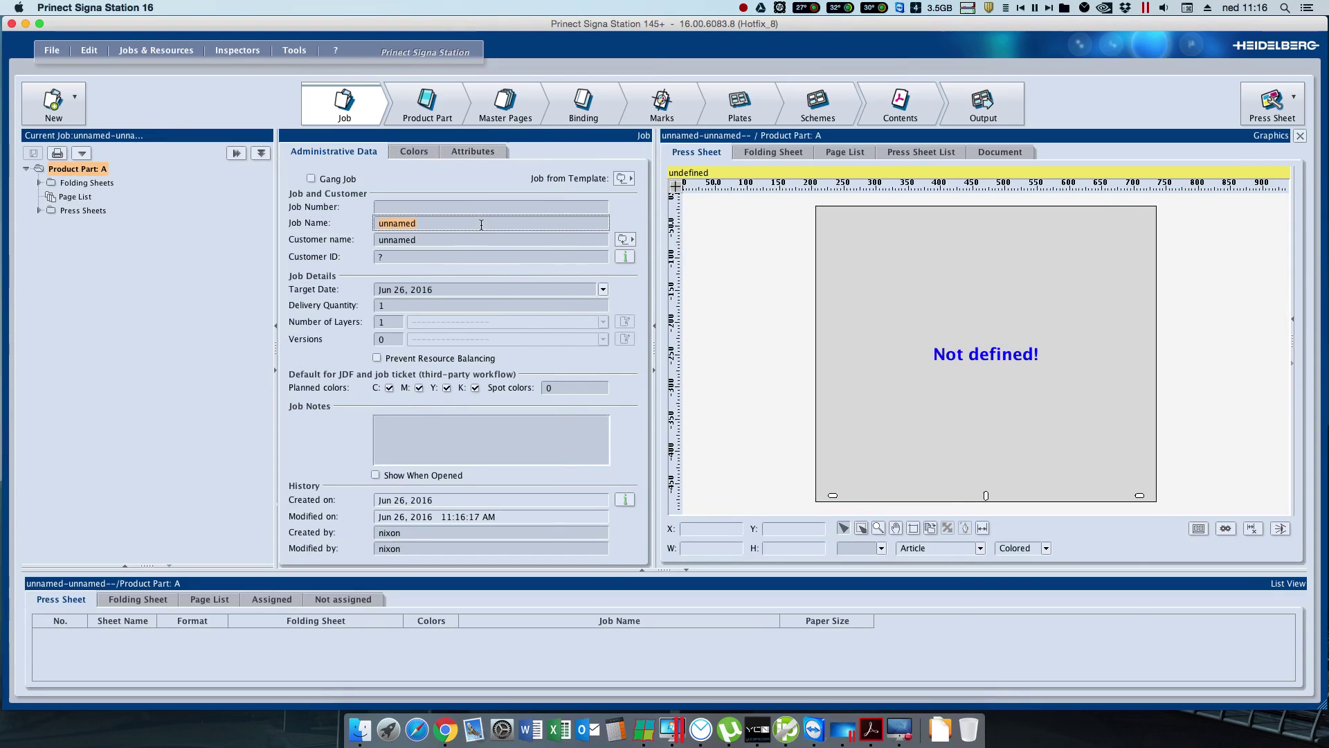
text(Casopis Ostvarenja-A4)
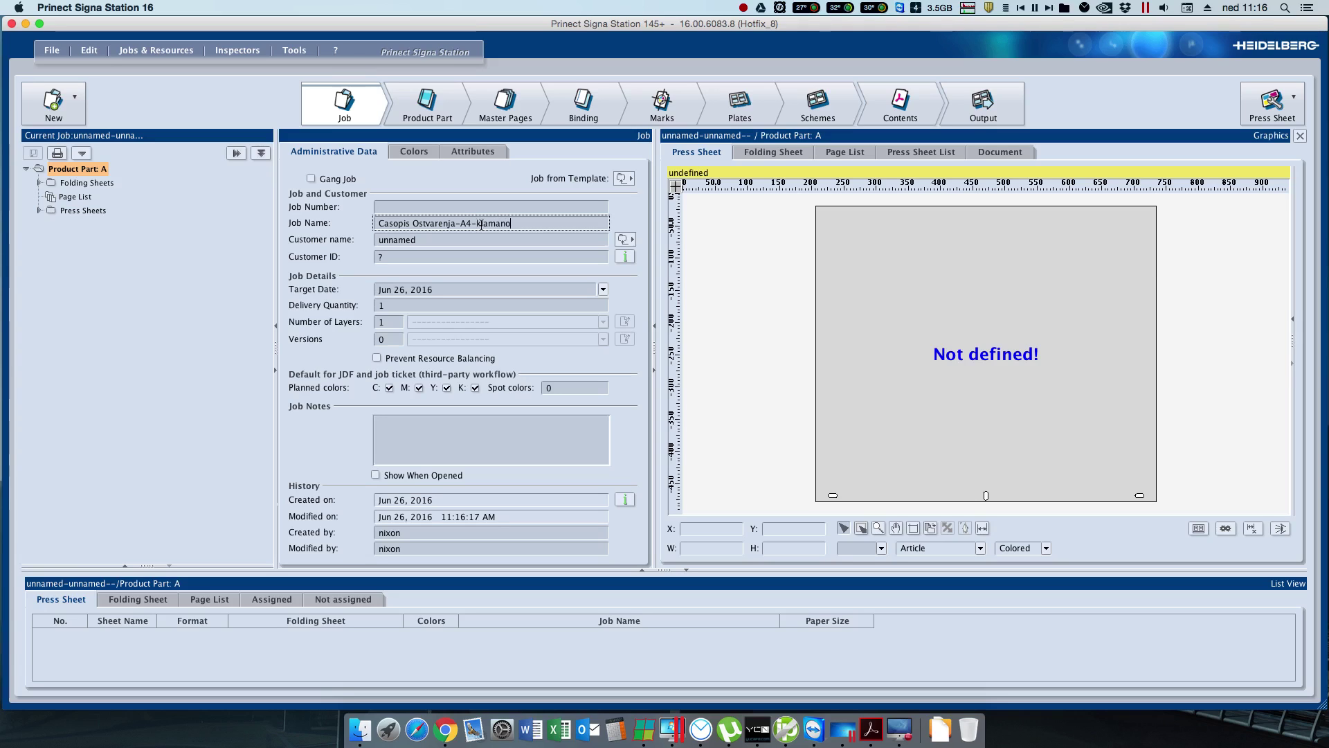
text(-klamano)
click(623, 236)
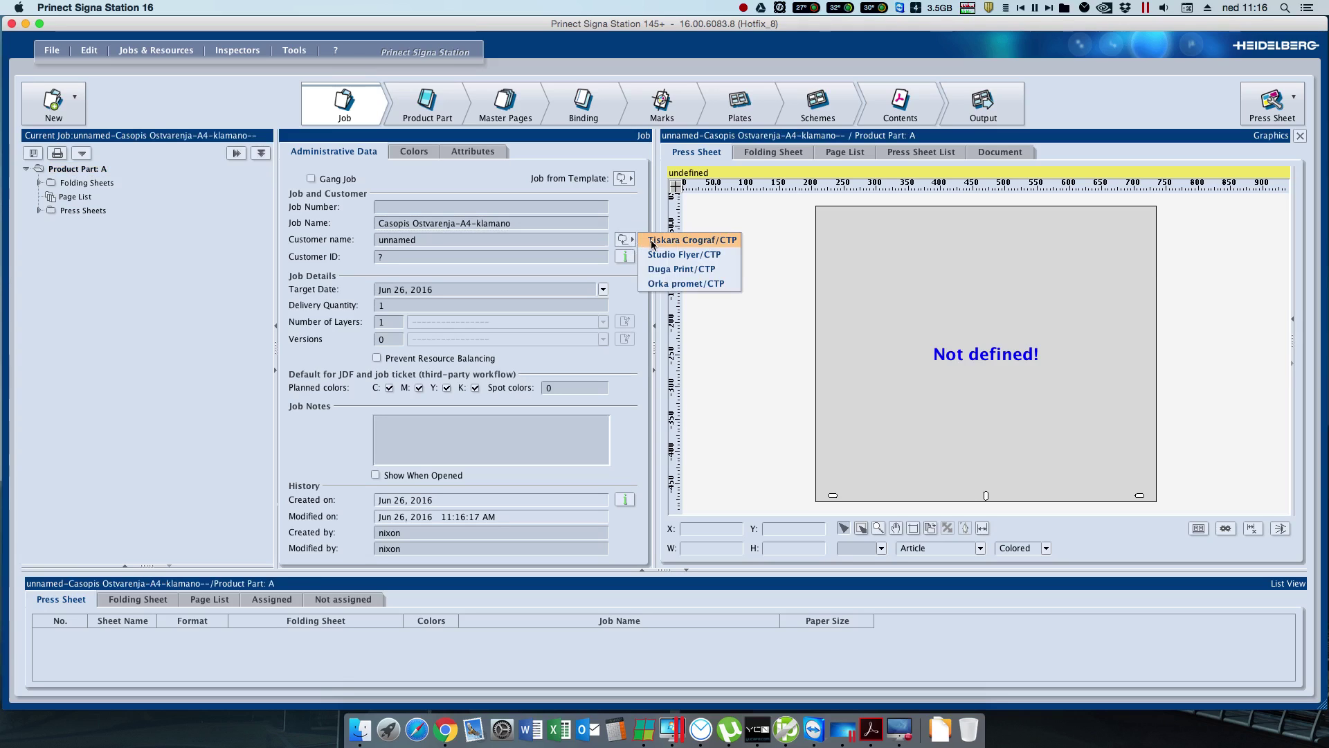
click(665, 246)
Step: Set the job's Plate Size attribute to 745x605 and its Format papira attribute to 640x450
click(478, 155)
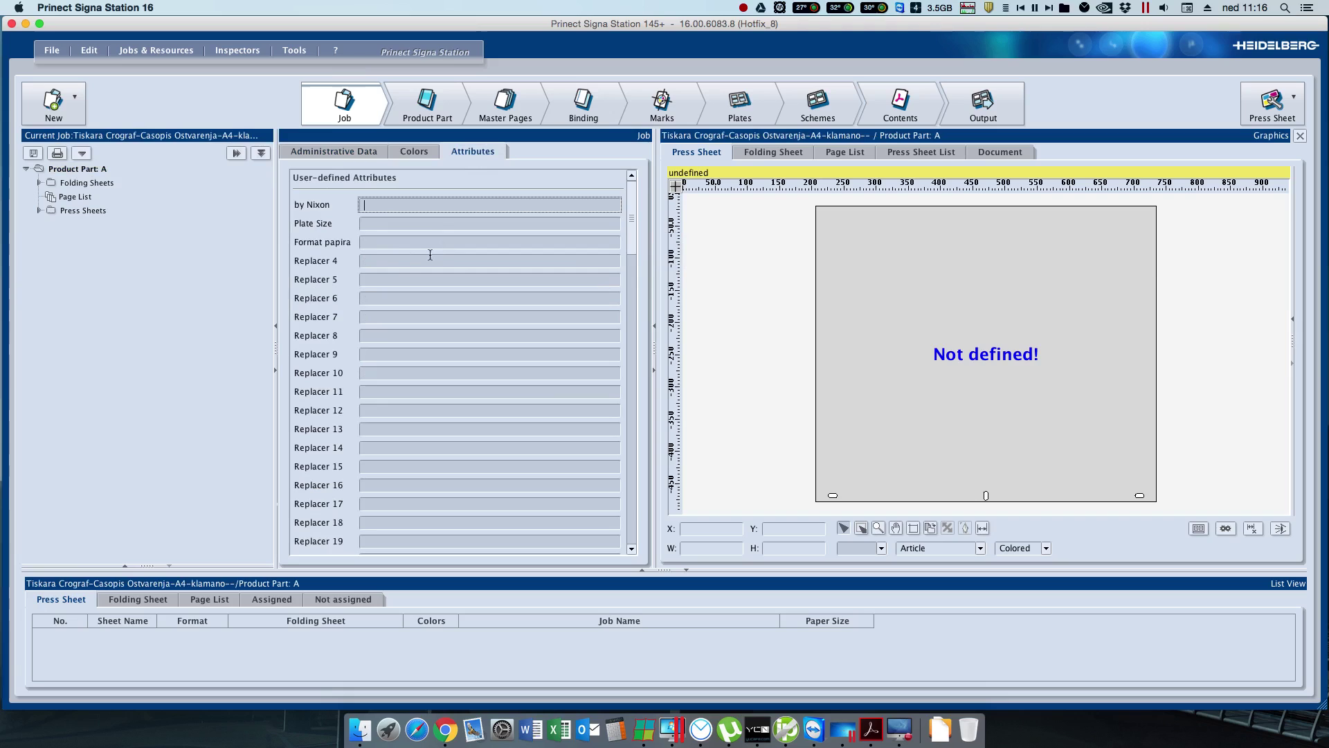
click(375, 221)
text(745)
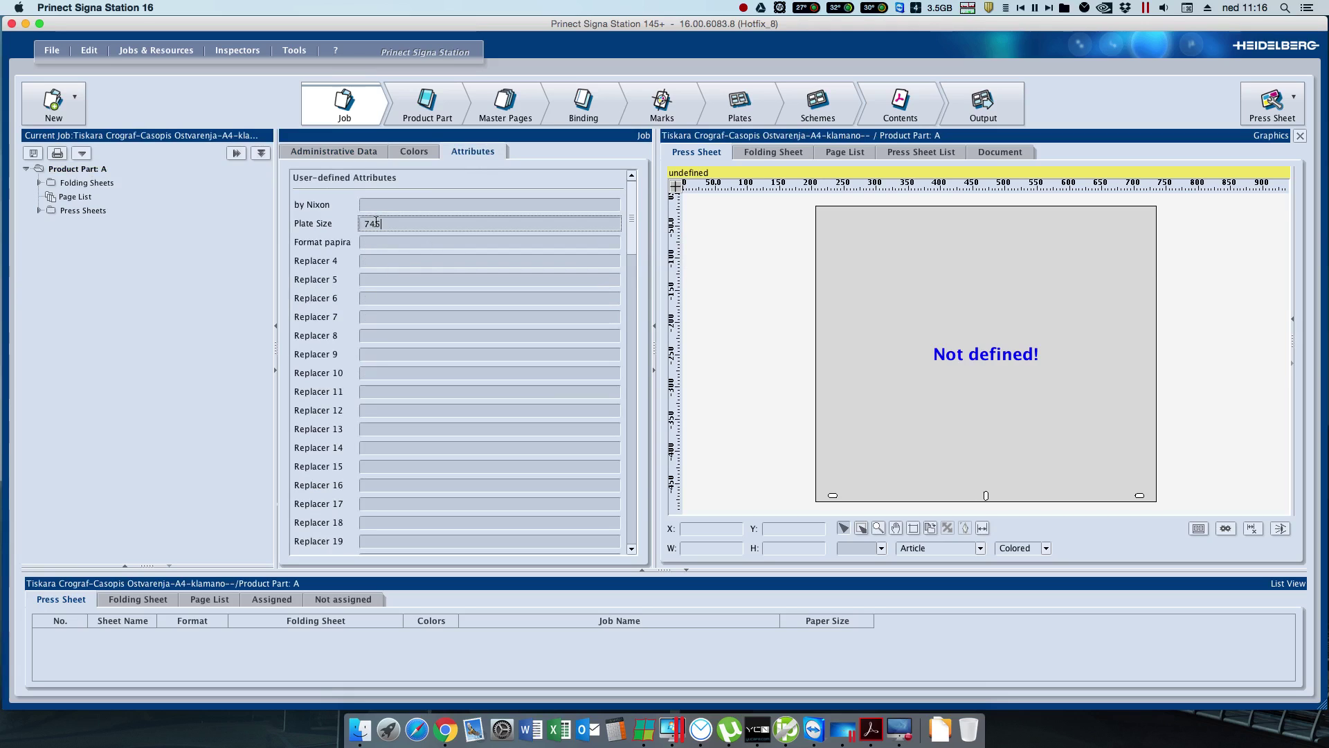
text(x605)
key(Tab)
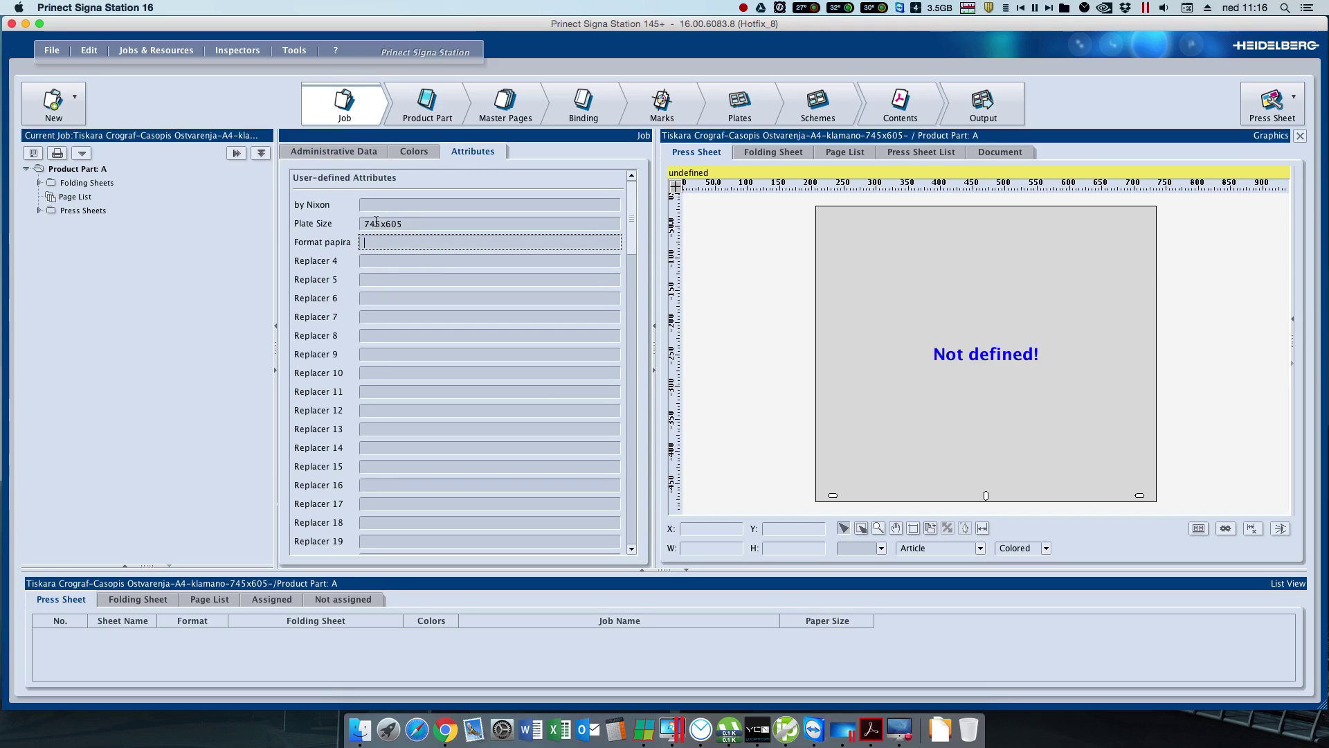
text(640x450)
Step: Set the product part's page total to 56 and append "-KB" to the job name
click(427, 104)
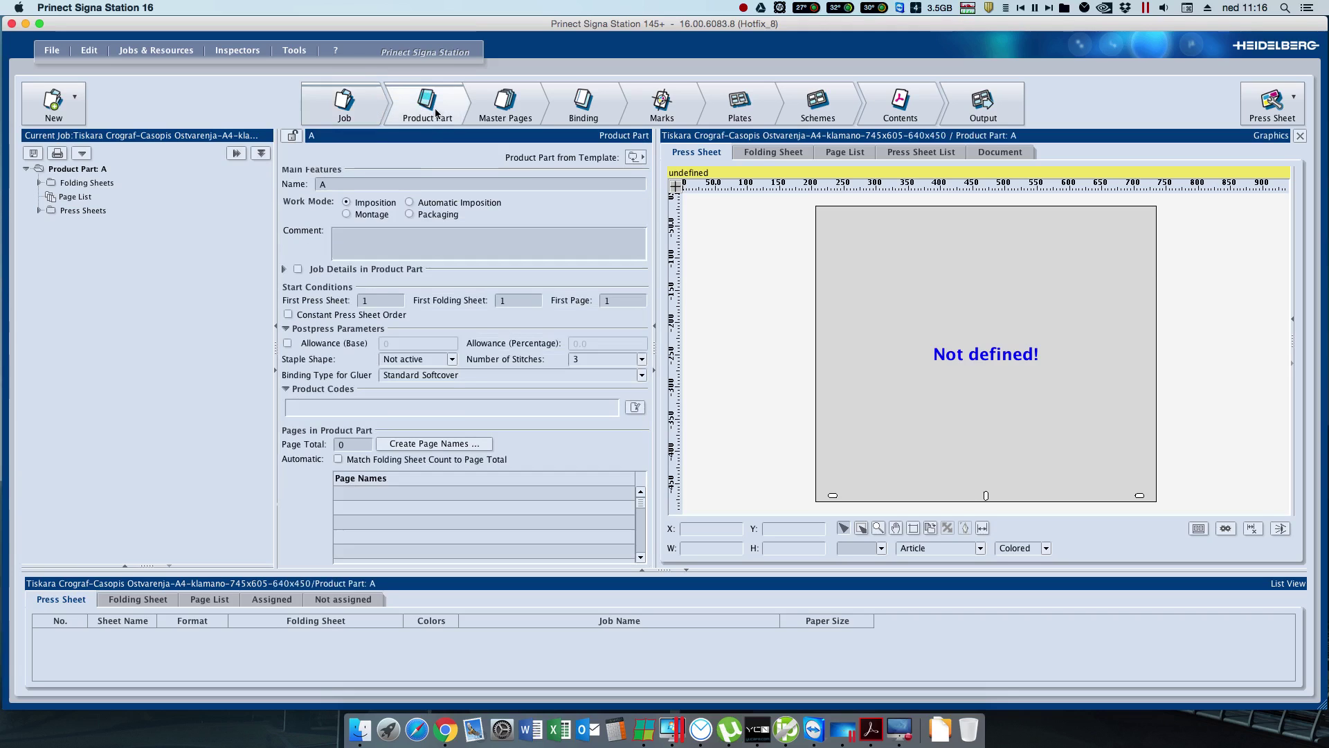
double_click(360, 444)
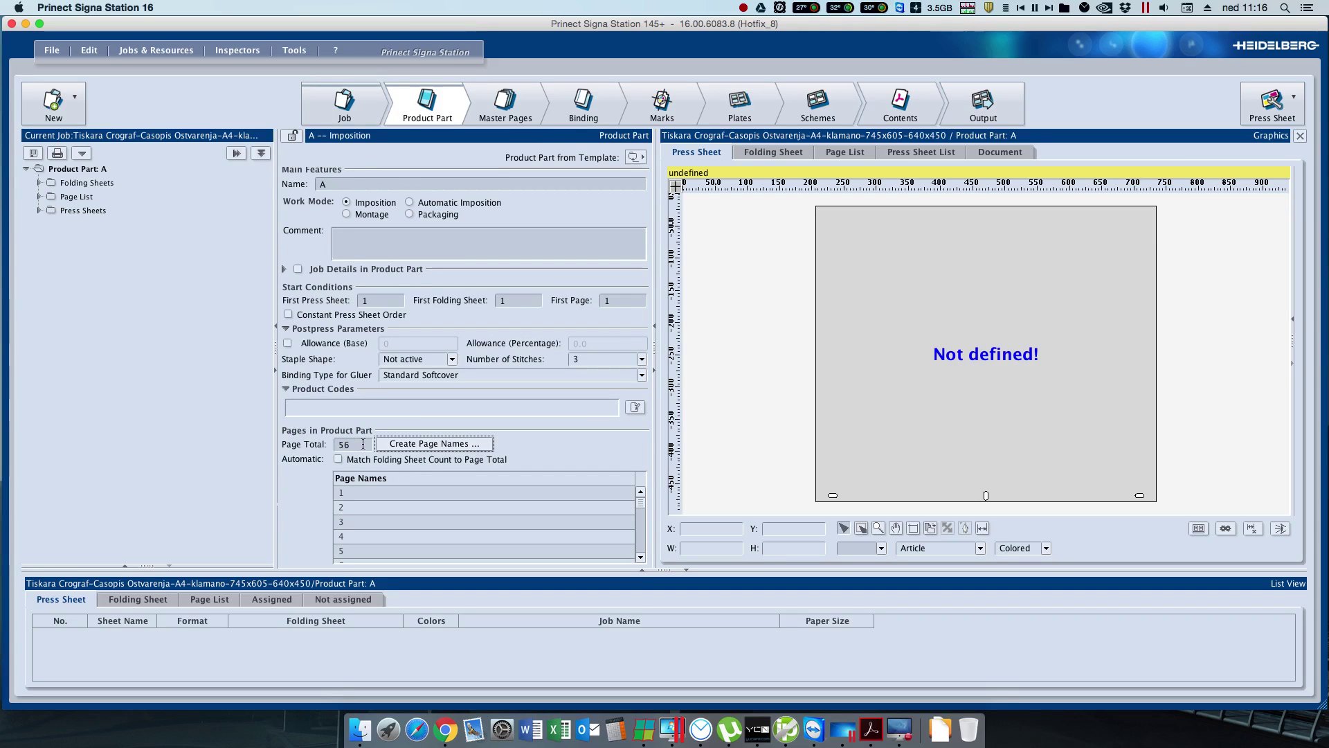
click(355, 110)
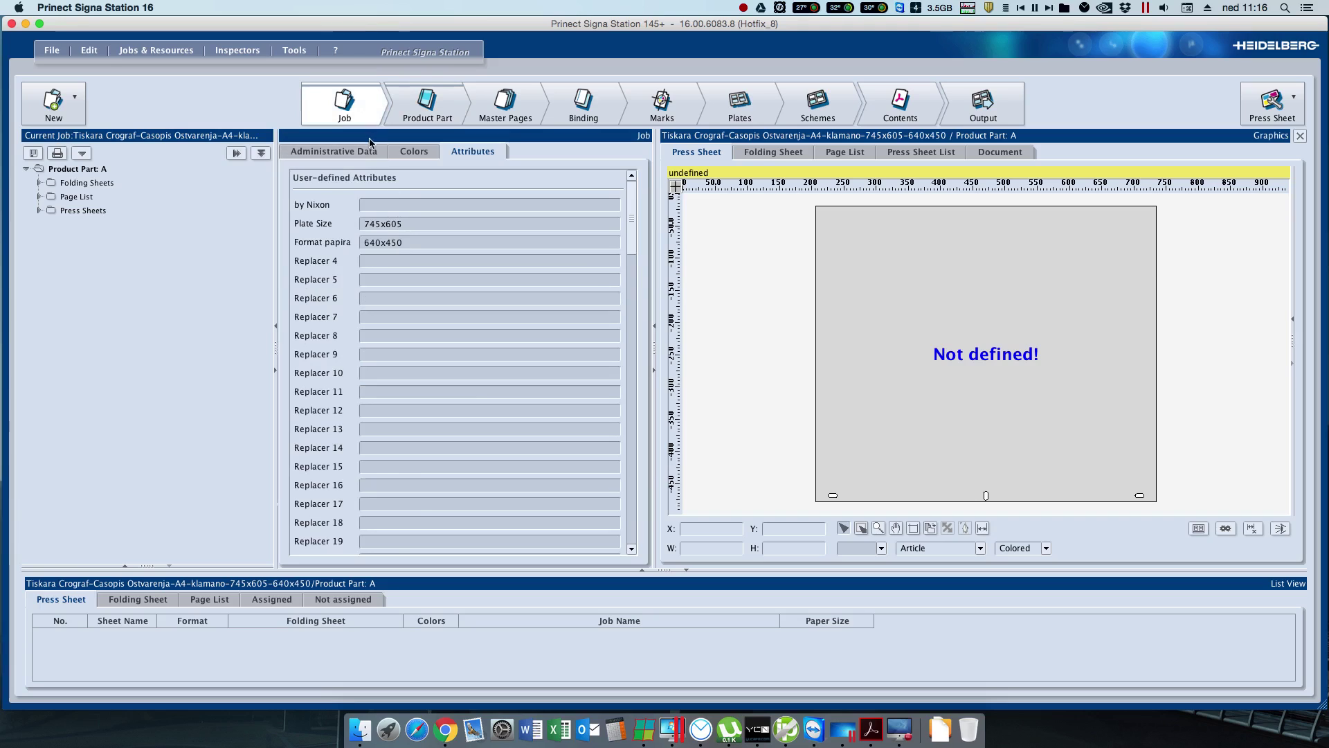
click(379, 154)
click(515, 228)
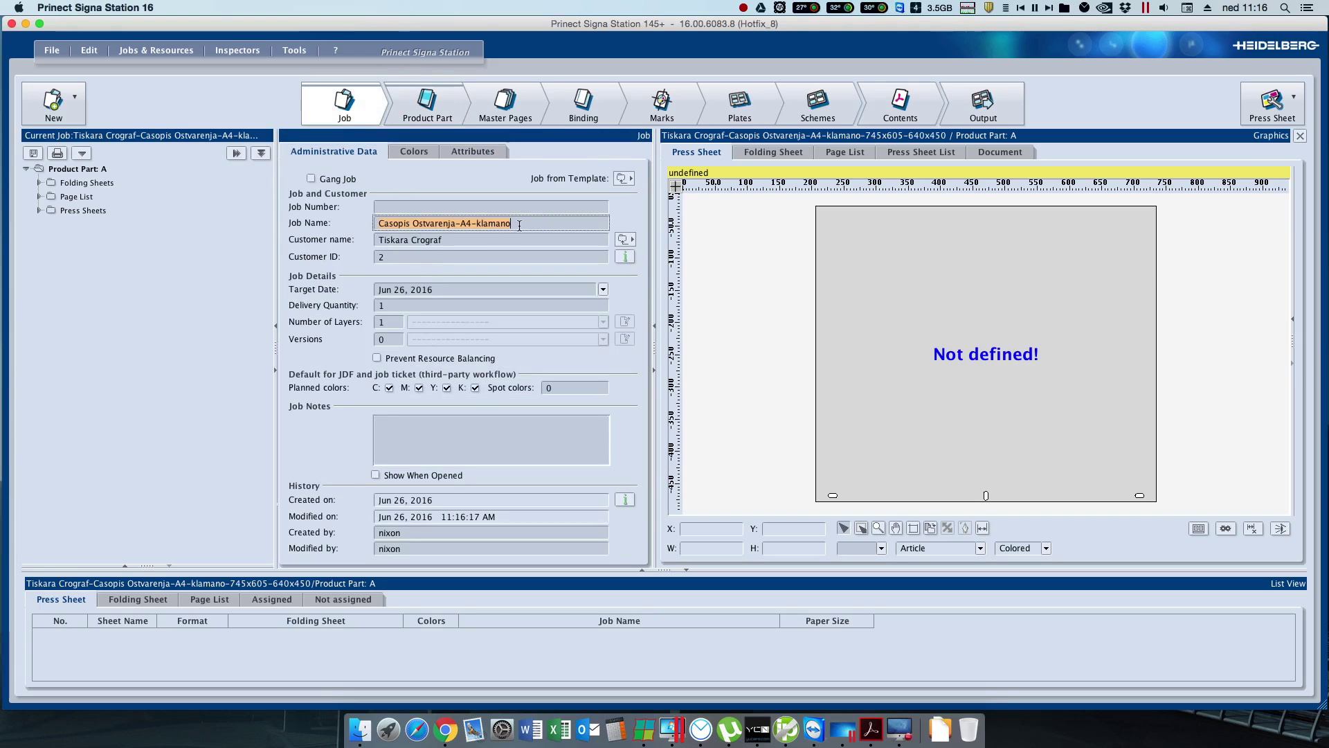
click(517, 223)
text(-KB)
Step: Set the binding method to Saddle Stitch and enable the Folding Crosses print control mark
click(505, 104)
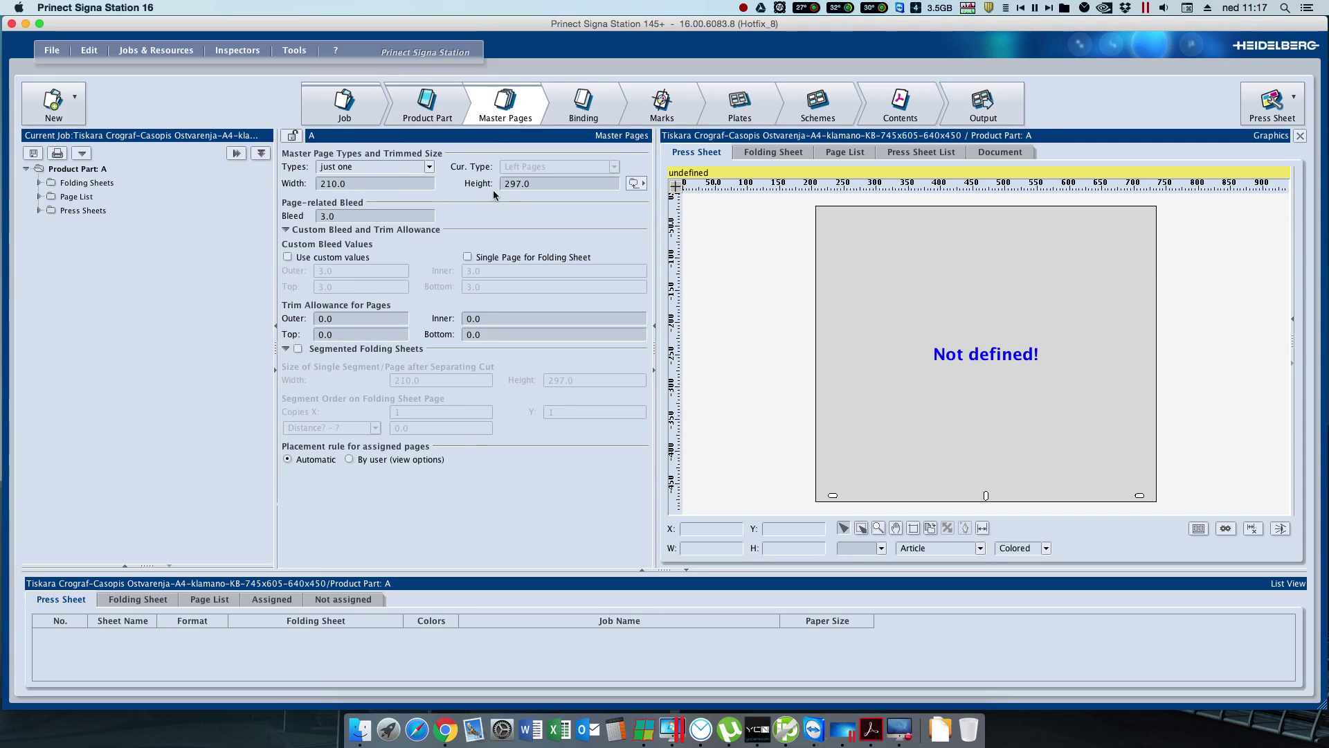
click(583, 108)
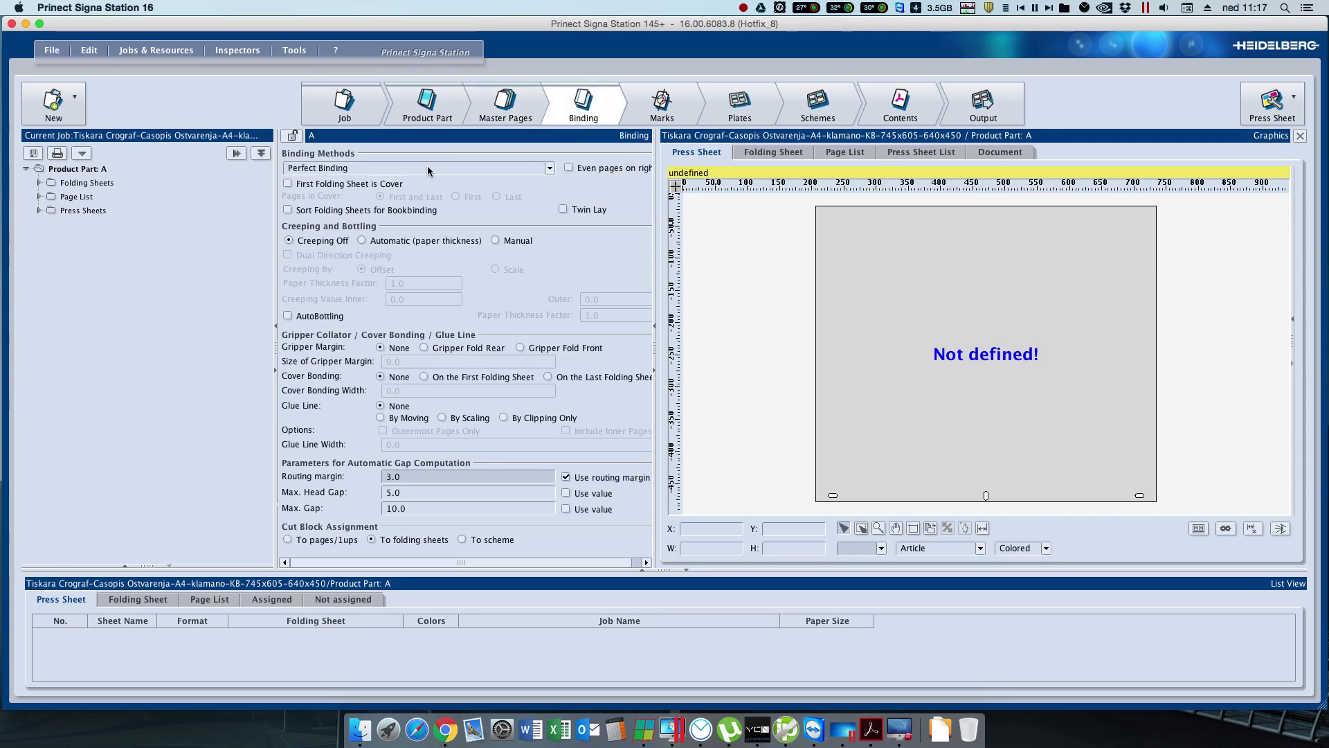
click(433, 170)
click(429, 187)
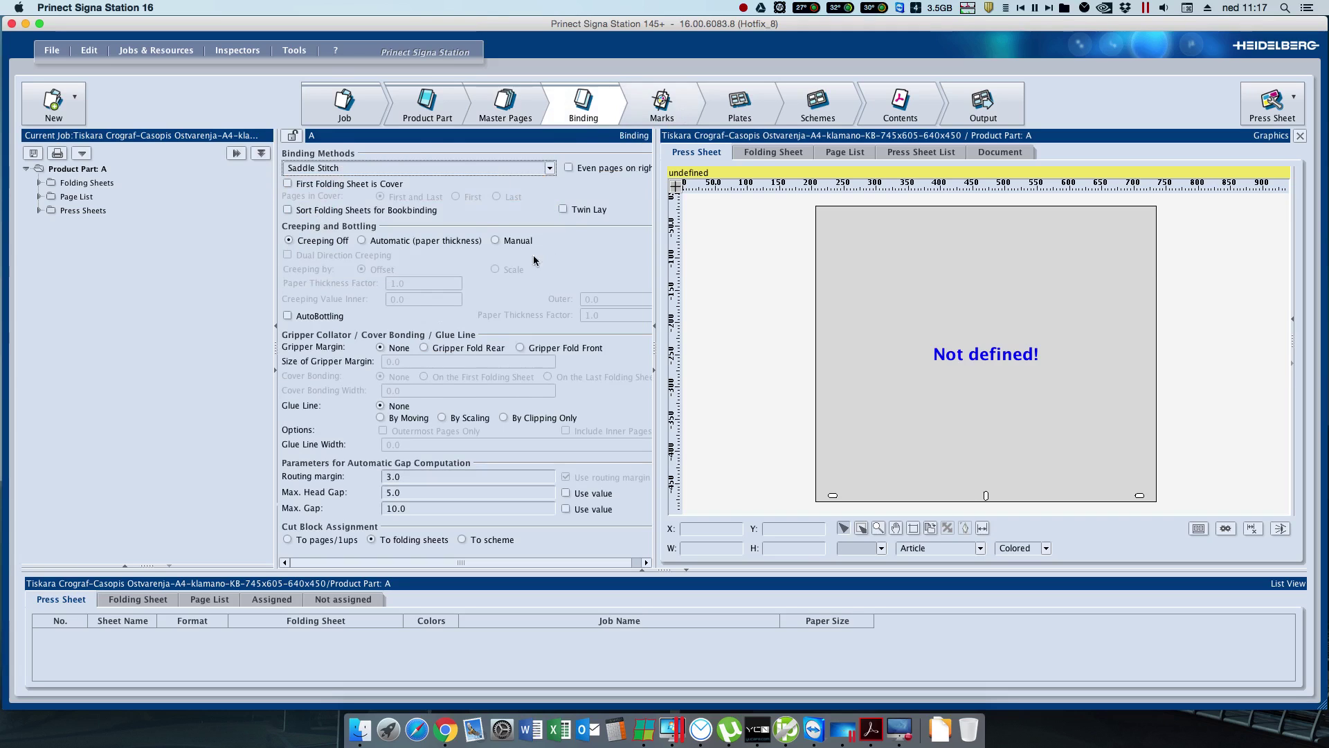
click(297, 230)
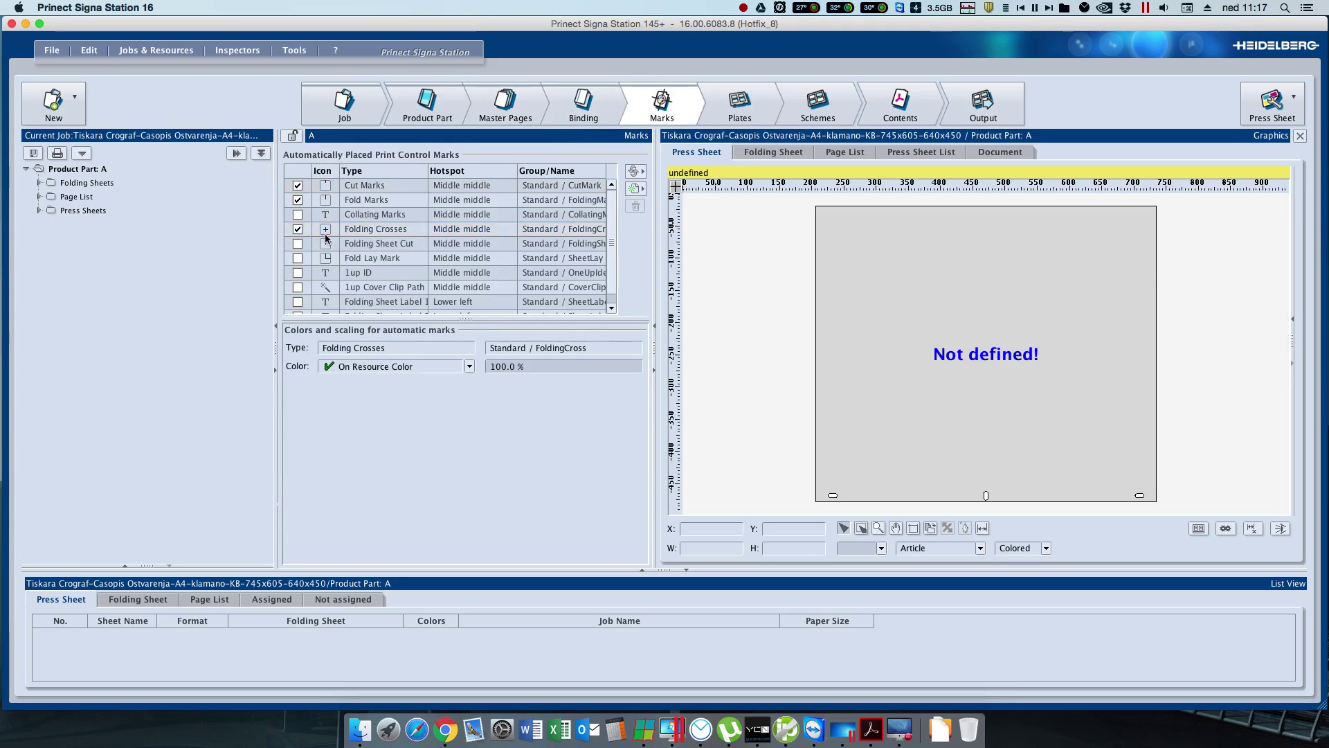
Step: Add the "745x605 sa 35mm" plate template to the list of selected plate templates
click(736, 111)
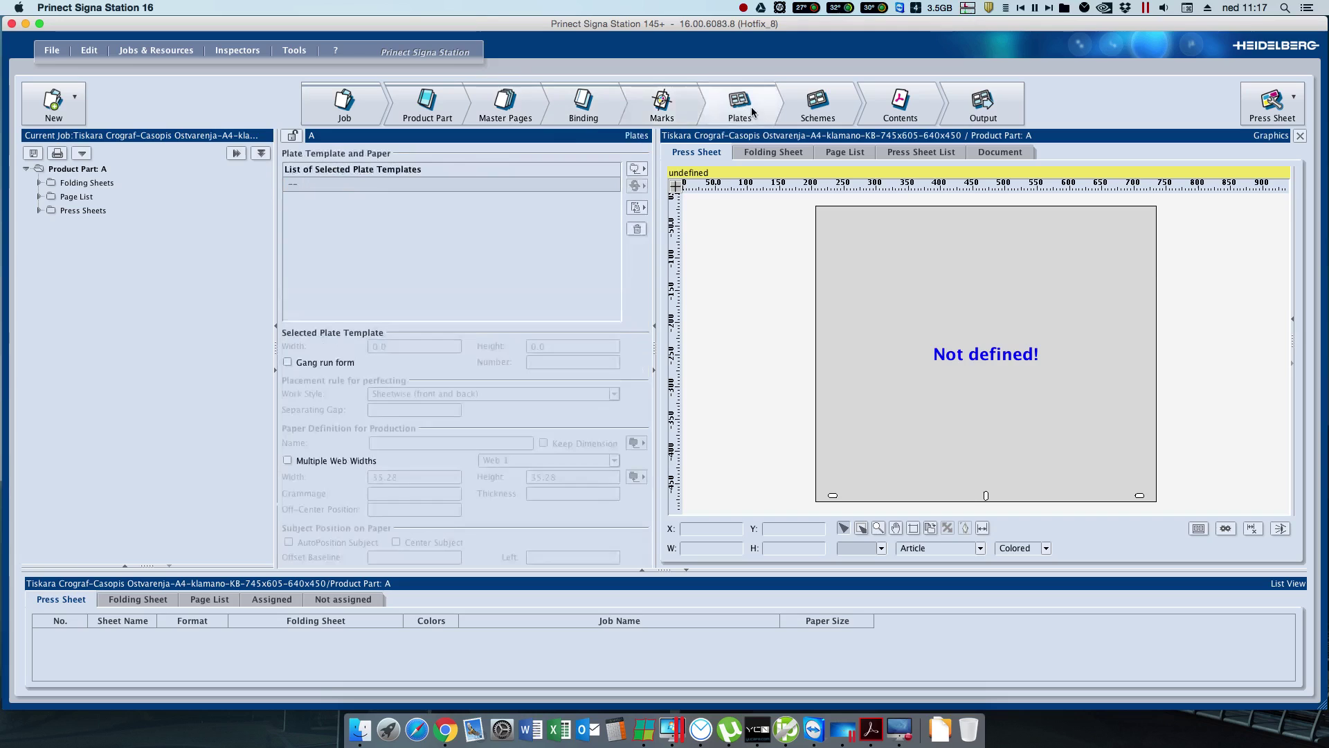
click(646, 170)
click(665, 170)
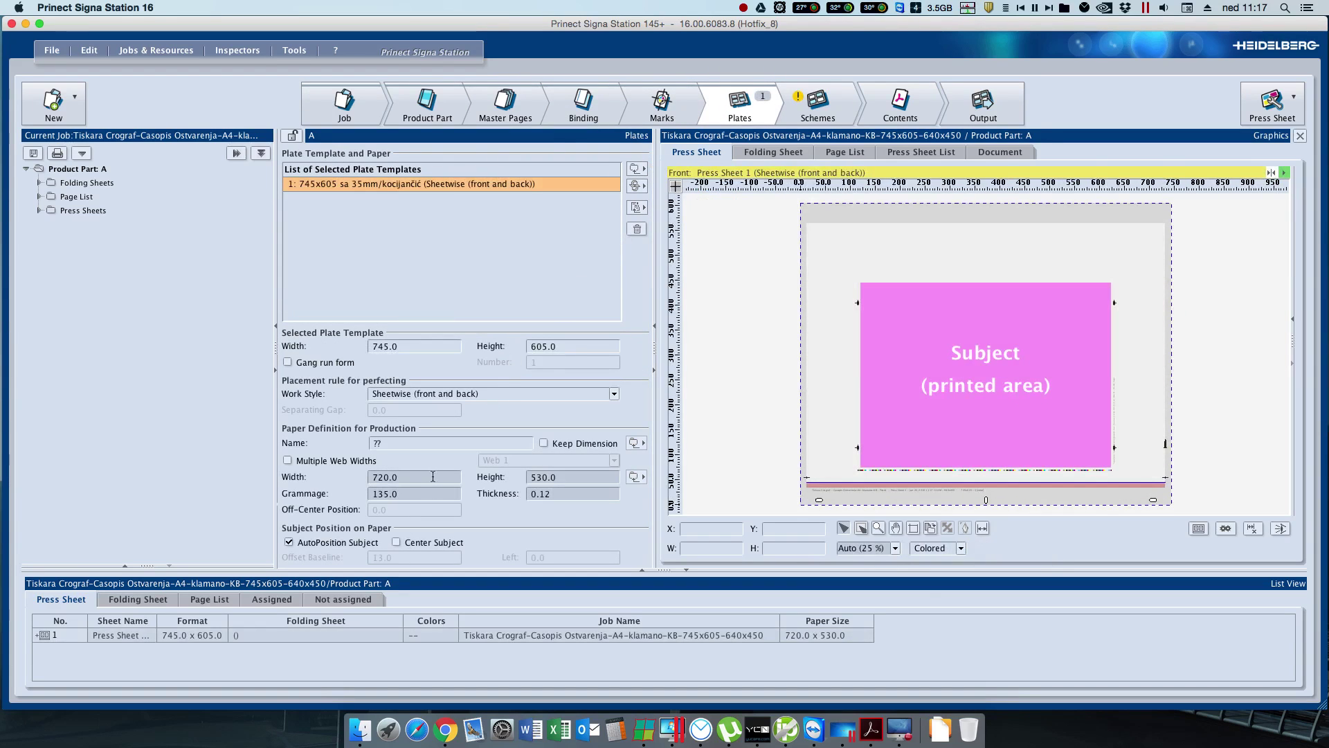
Step: Set the production paper to 640 wide and 450 high, and go to the product part's imposition scheme settings
triple_click(432, 476)
text(640)
key(Tab)
text(45)
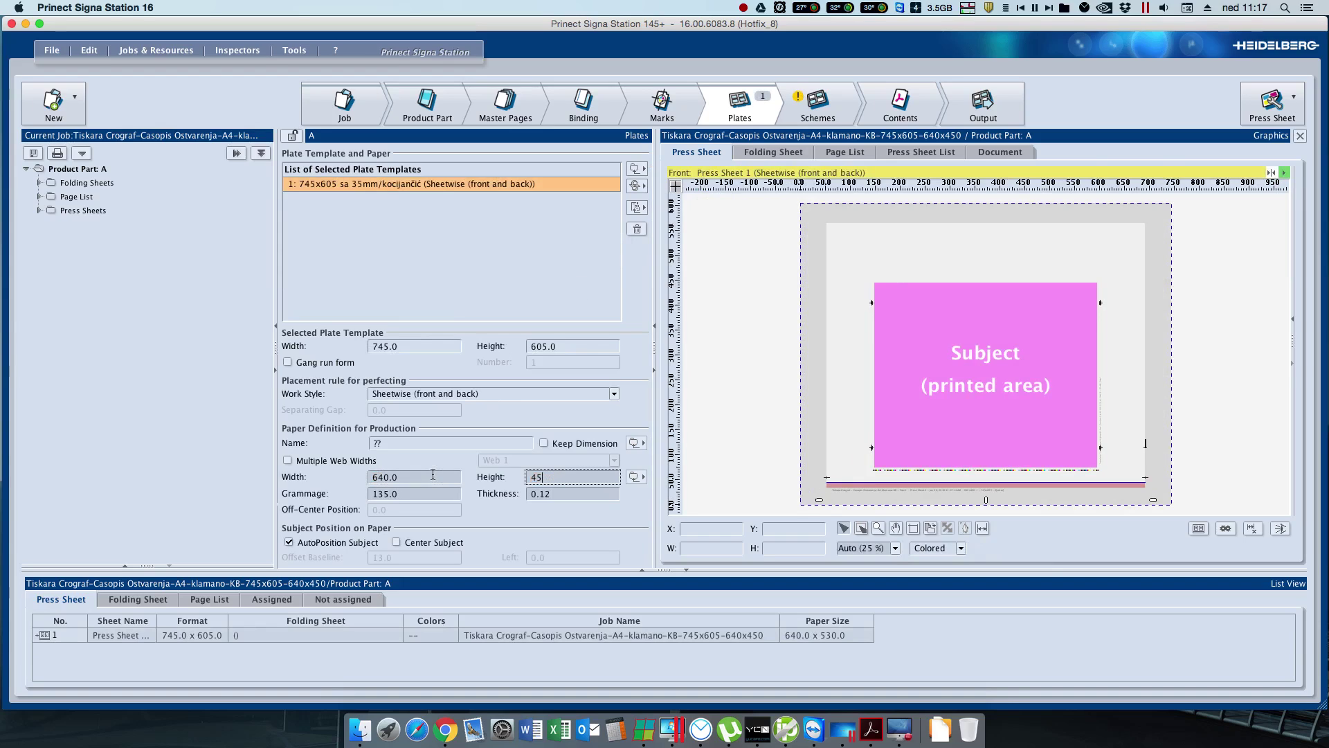
text(0)
key(Tab)
click(817, 104)
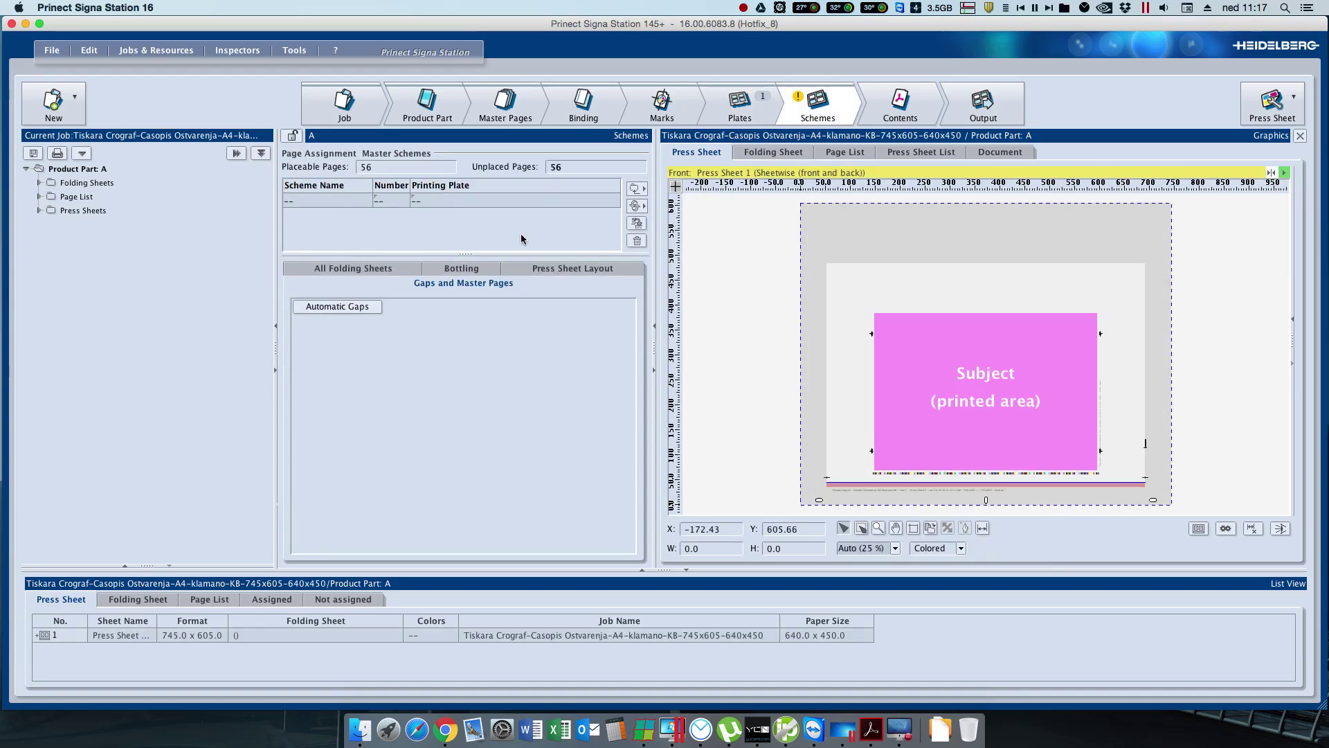
Step: Add the F08-07_li_2x2/Standard imposition scheme to the product part and apply automatic gaps to it
click(645, 189)
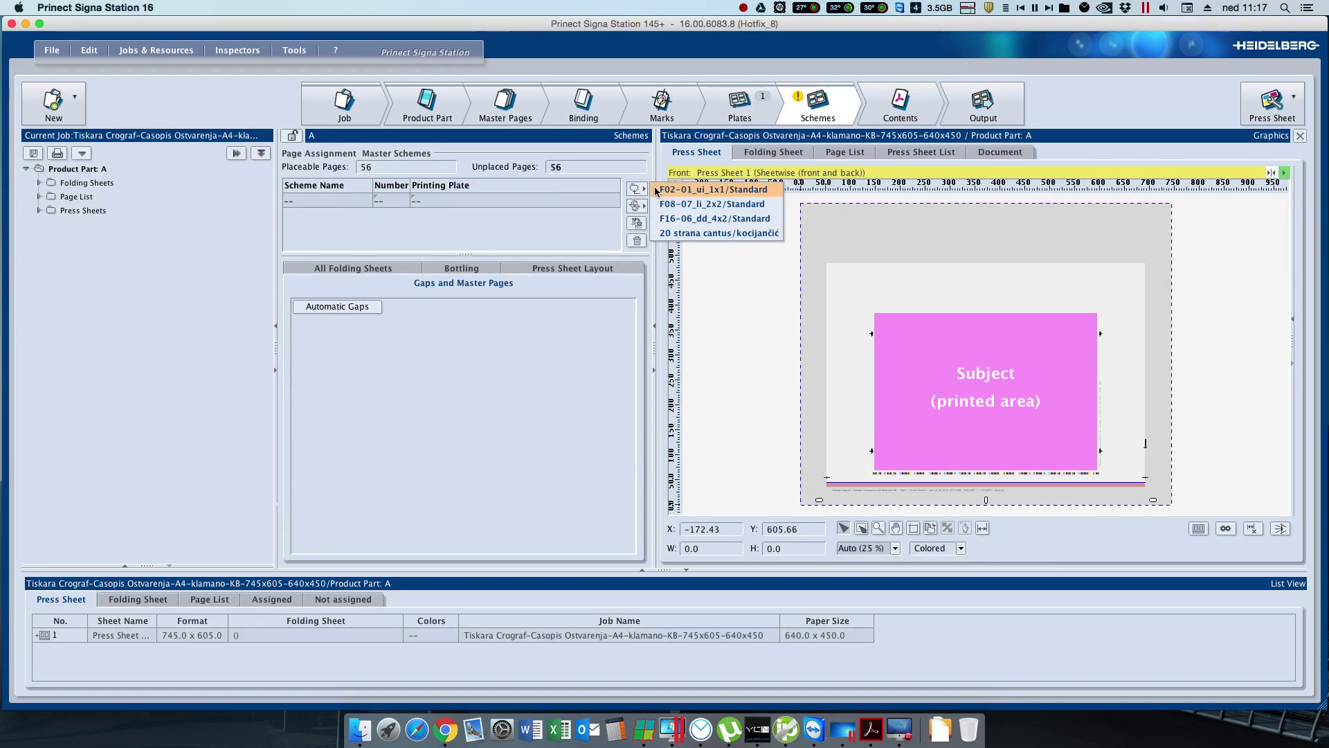
click(661, 204)
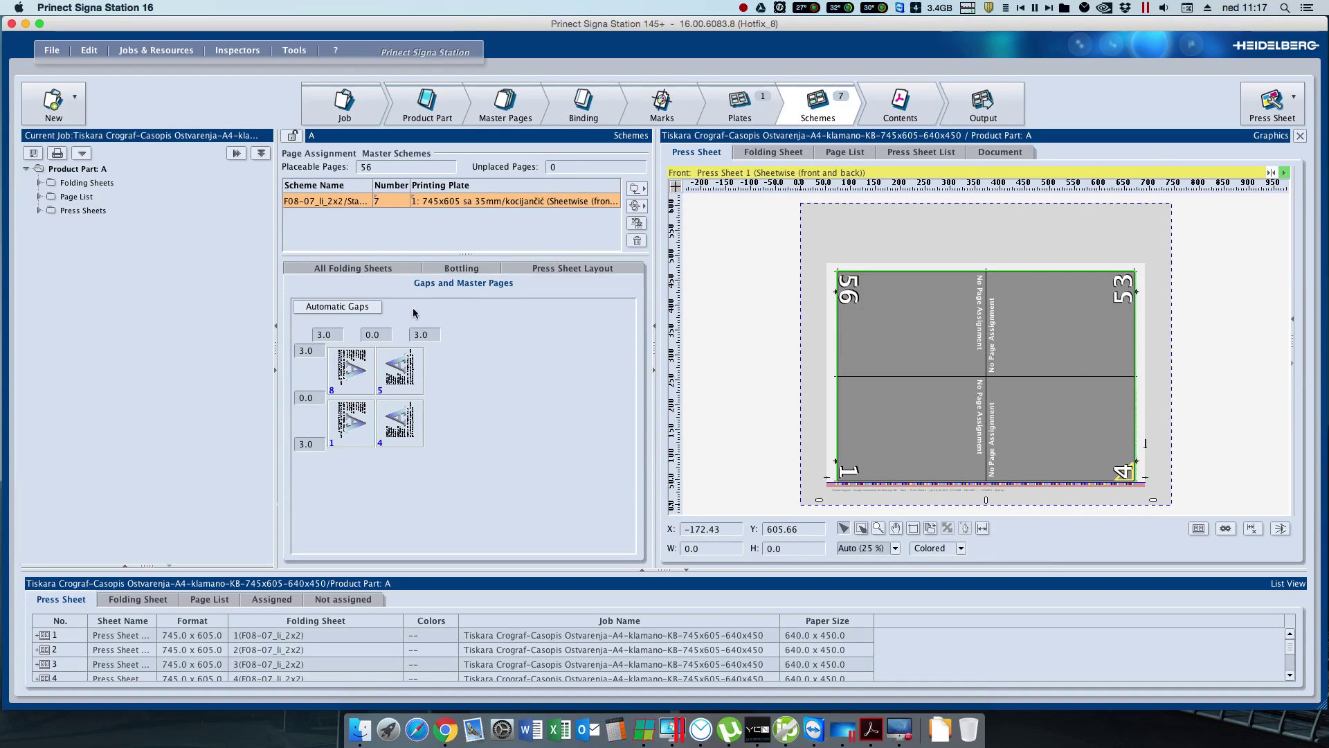
click(374, 310)
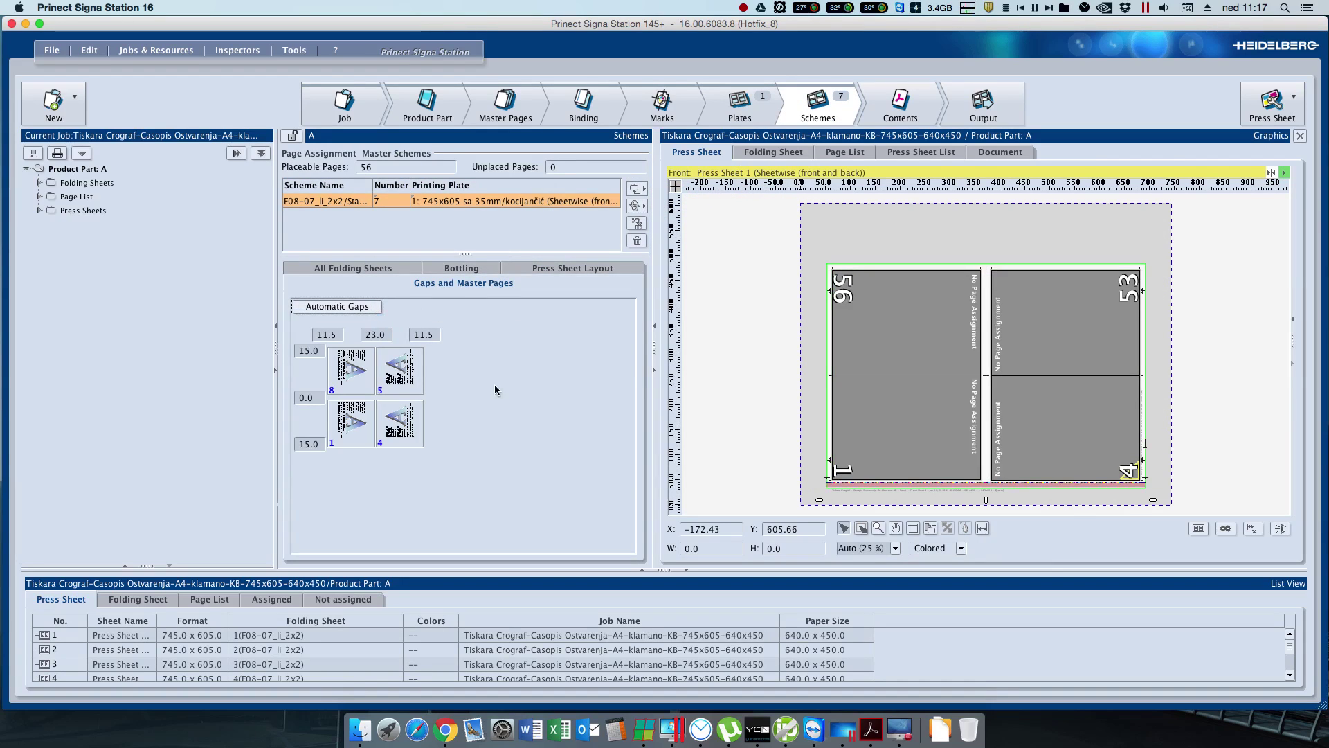
Step: Set the scheme's middle horizontal gap to 20 and both outer side gaps to 13
click(375, 334)
text(20)
key(Tab)
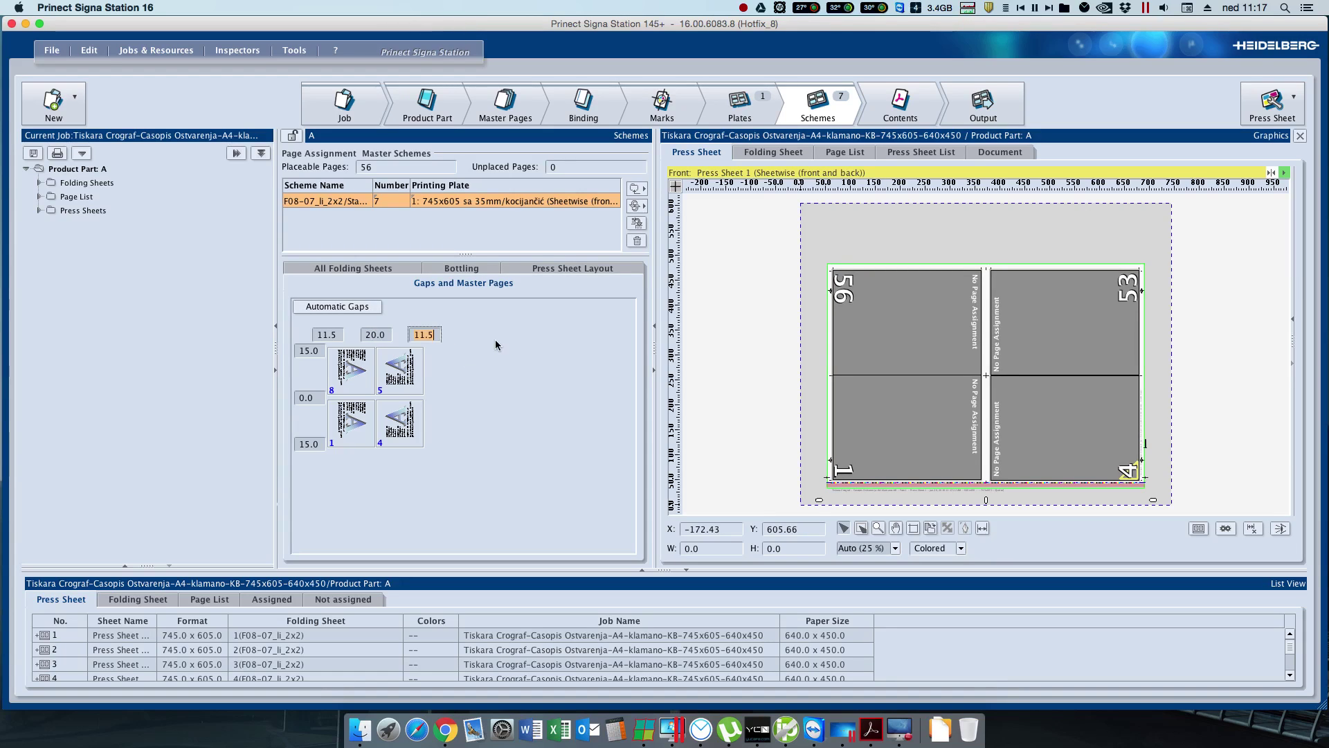
text(13)
click(335, 333)
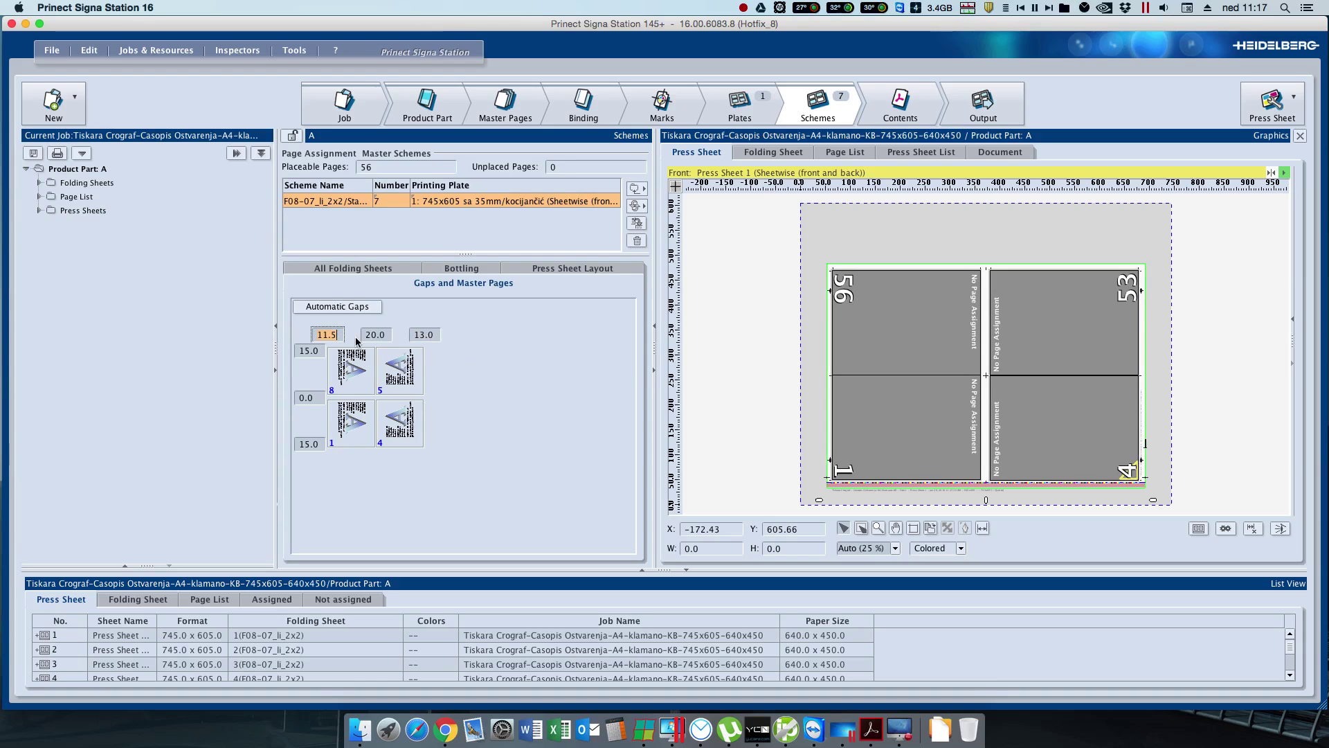
text(13)
key(Tab)
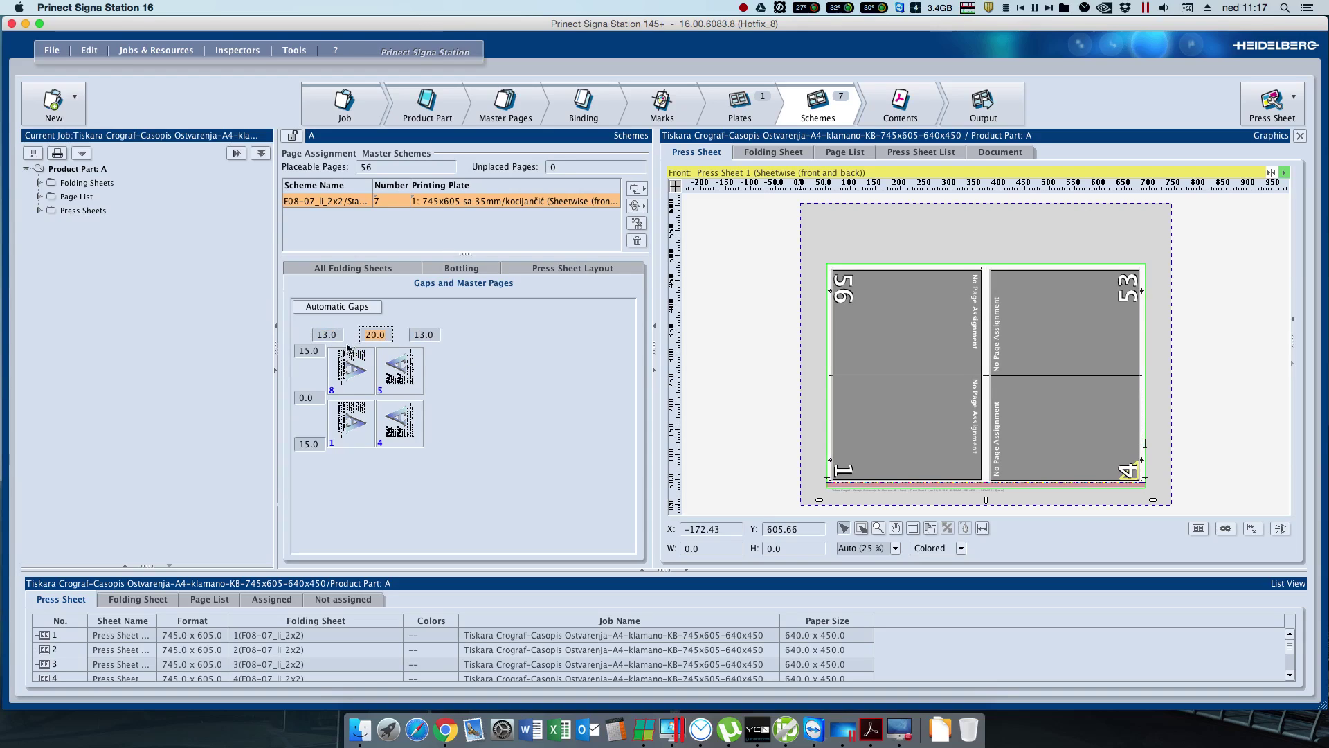
Step: Set the gap below the scheme's lower page row to 11 and the gap above its upper row to 19
click(322, 445)
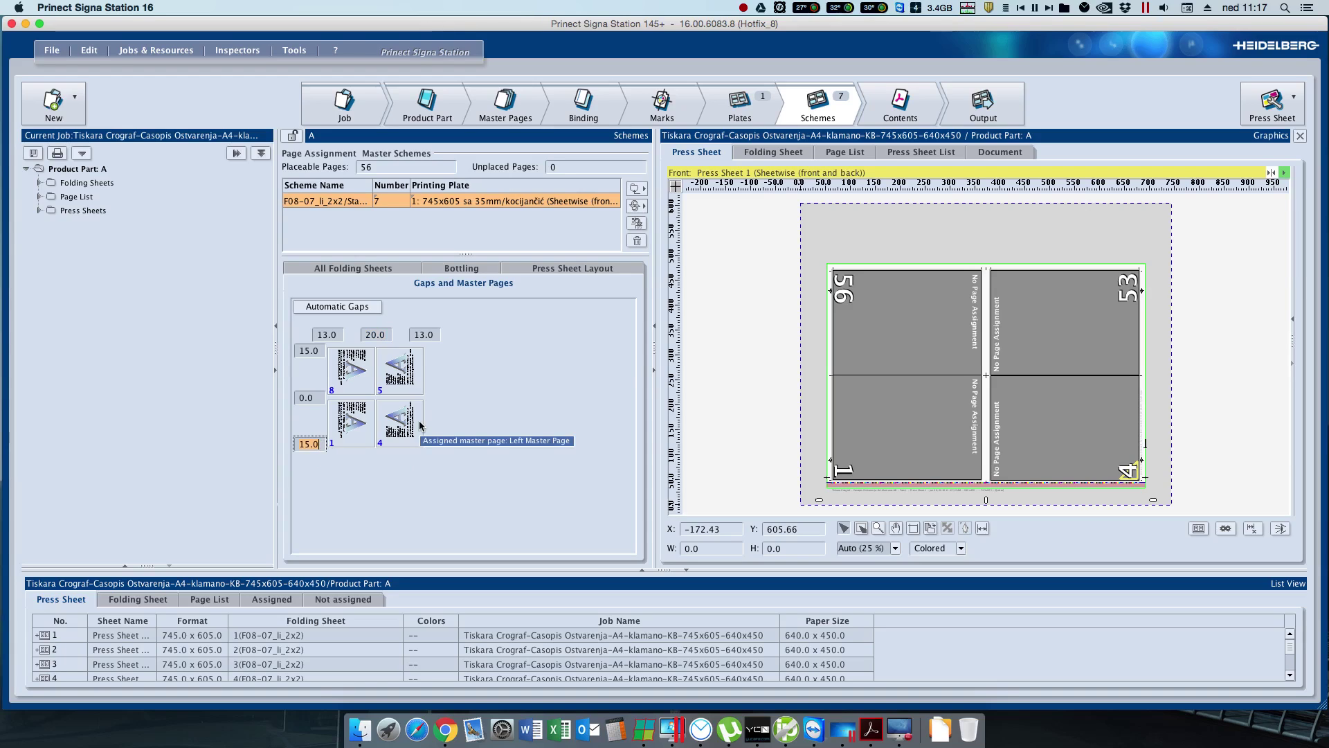
text(11)
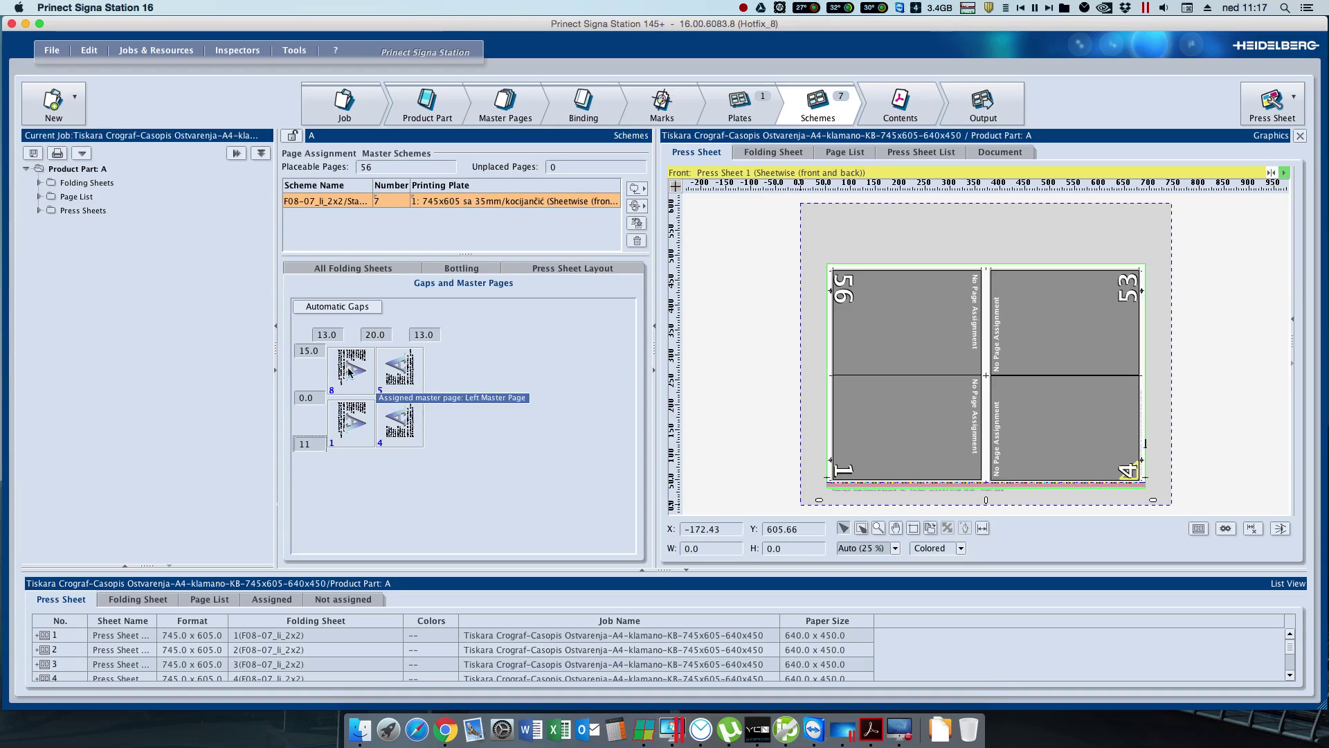
click(309, 350)
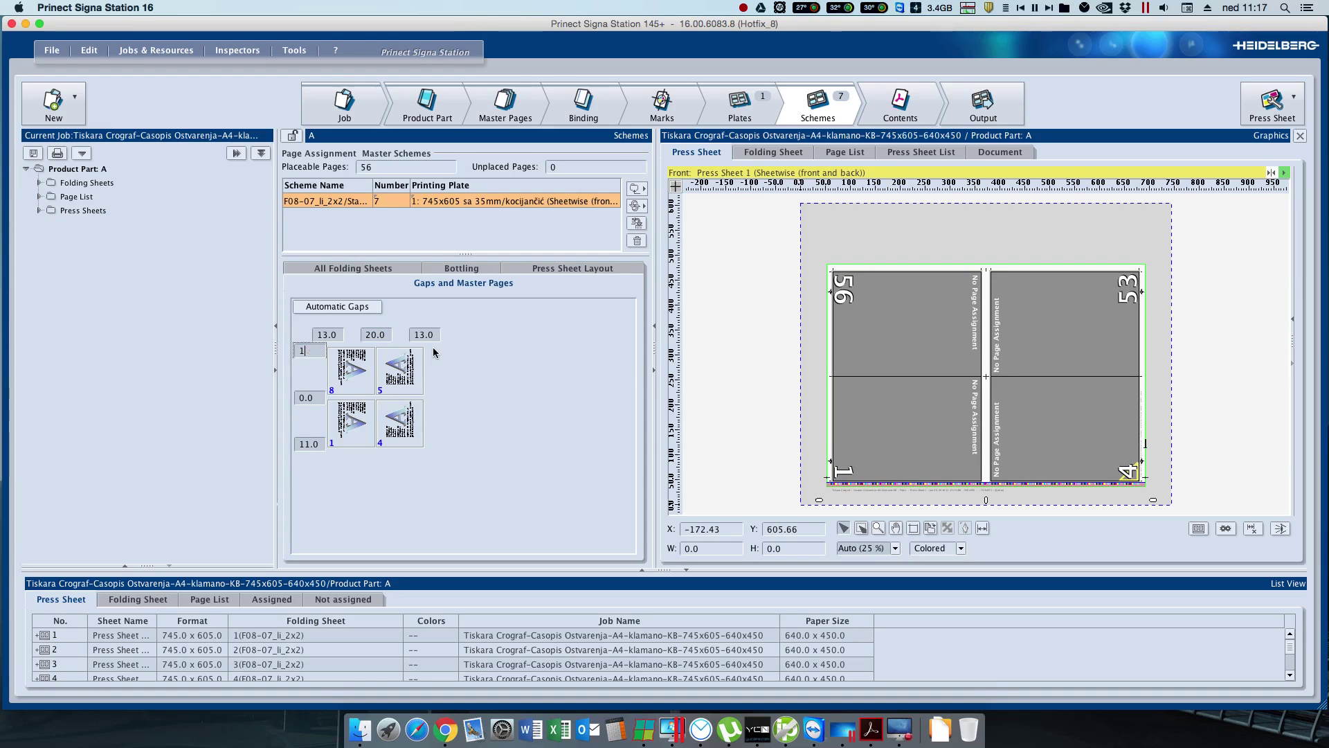
text(19)
key(Tab)
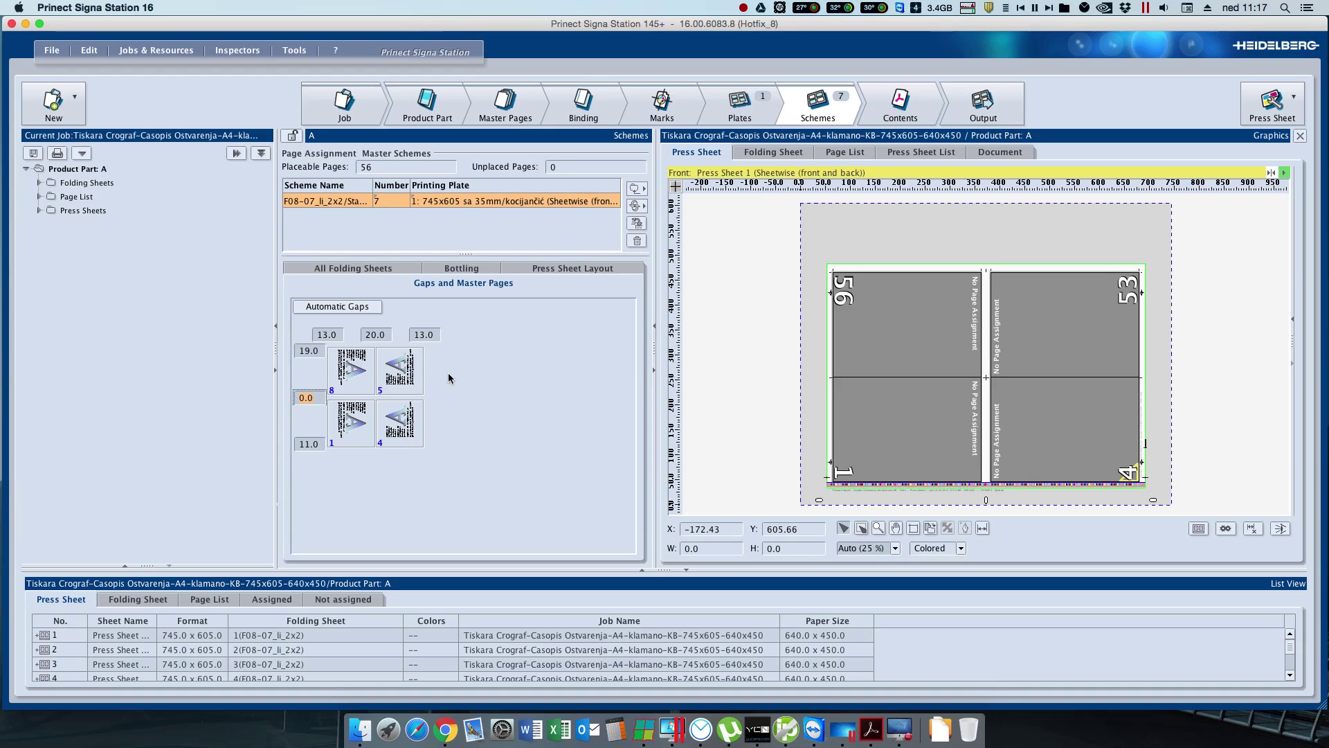
Step: Change the gap above the scheme's upper page row to 18 and the gap below its lower row to 12
click(321, 350)
click(313, 444)
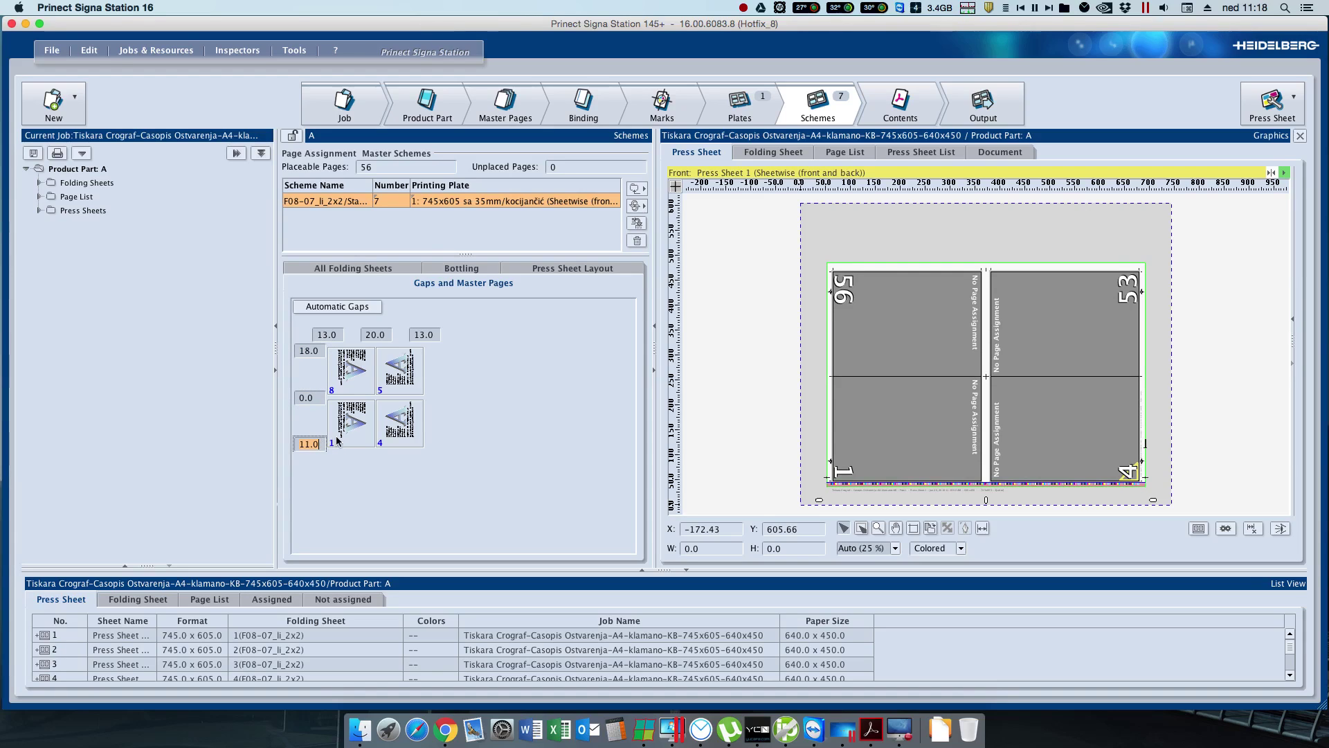
text(12)
key(Return)
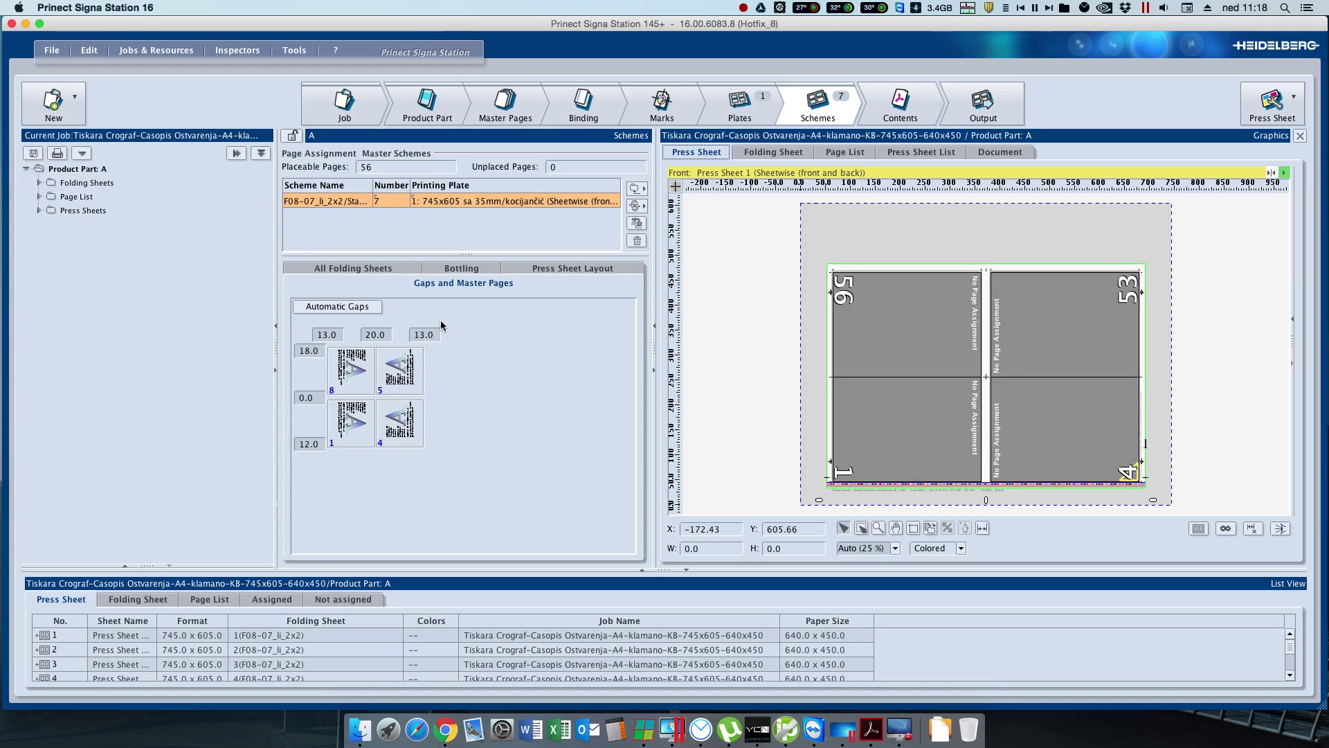
click(742, 8)
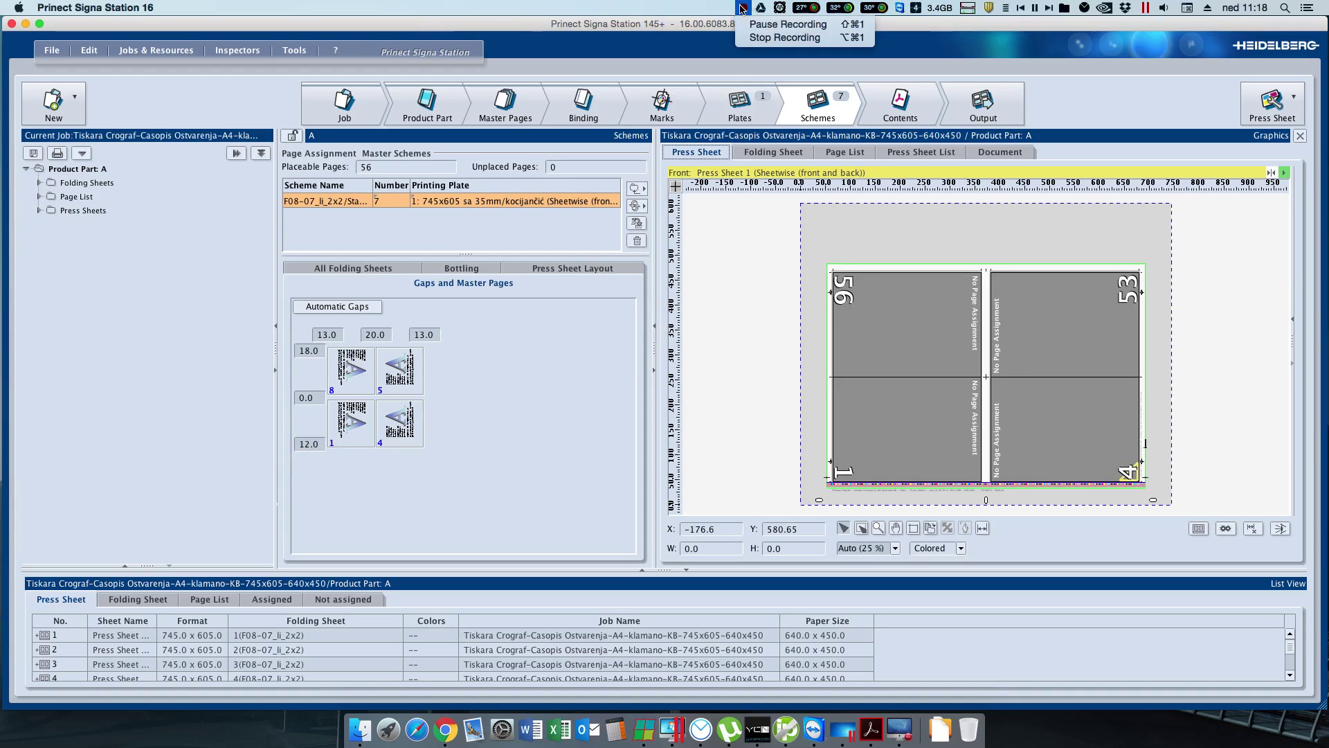
click(749, 15)
click(742, 8)
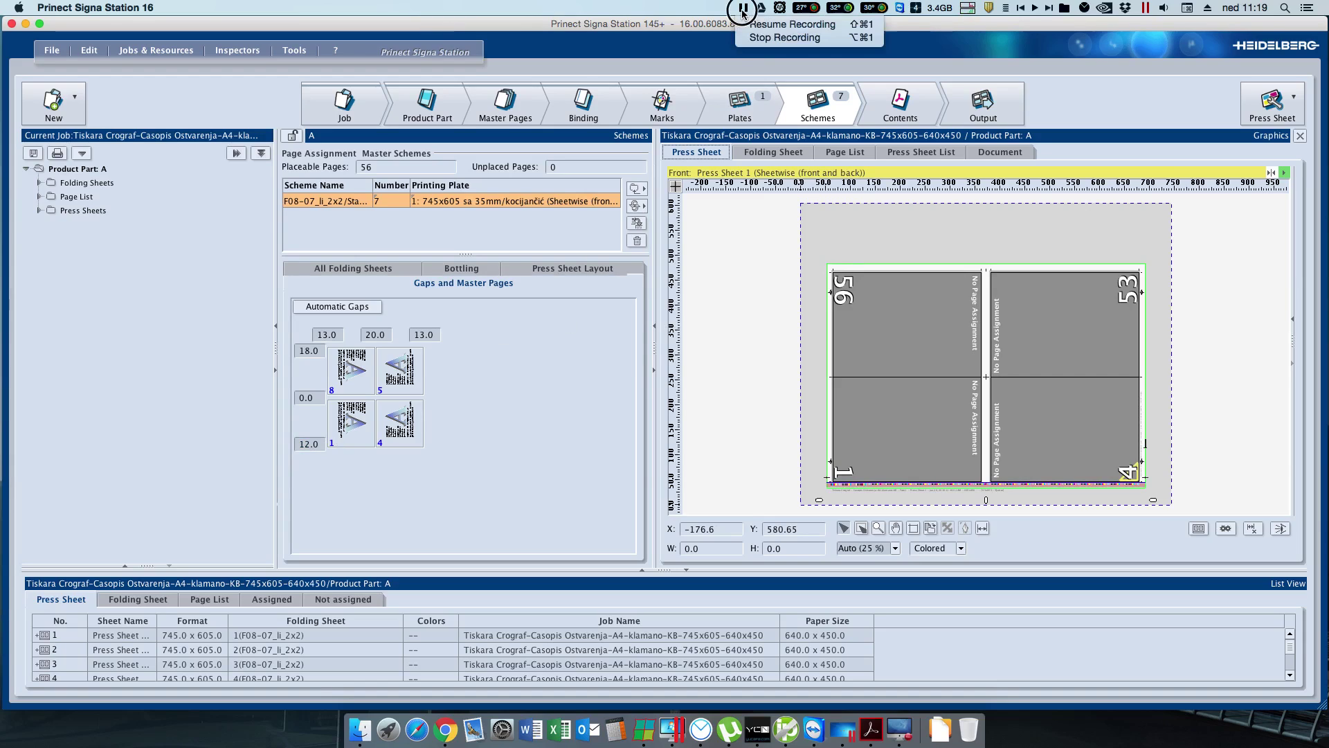
click(748, 21)
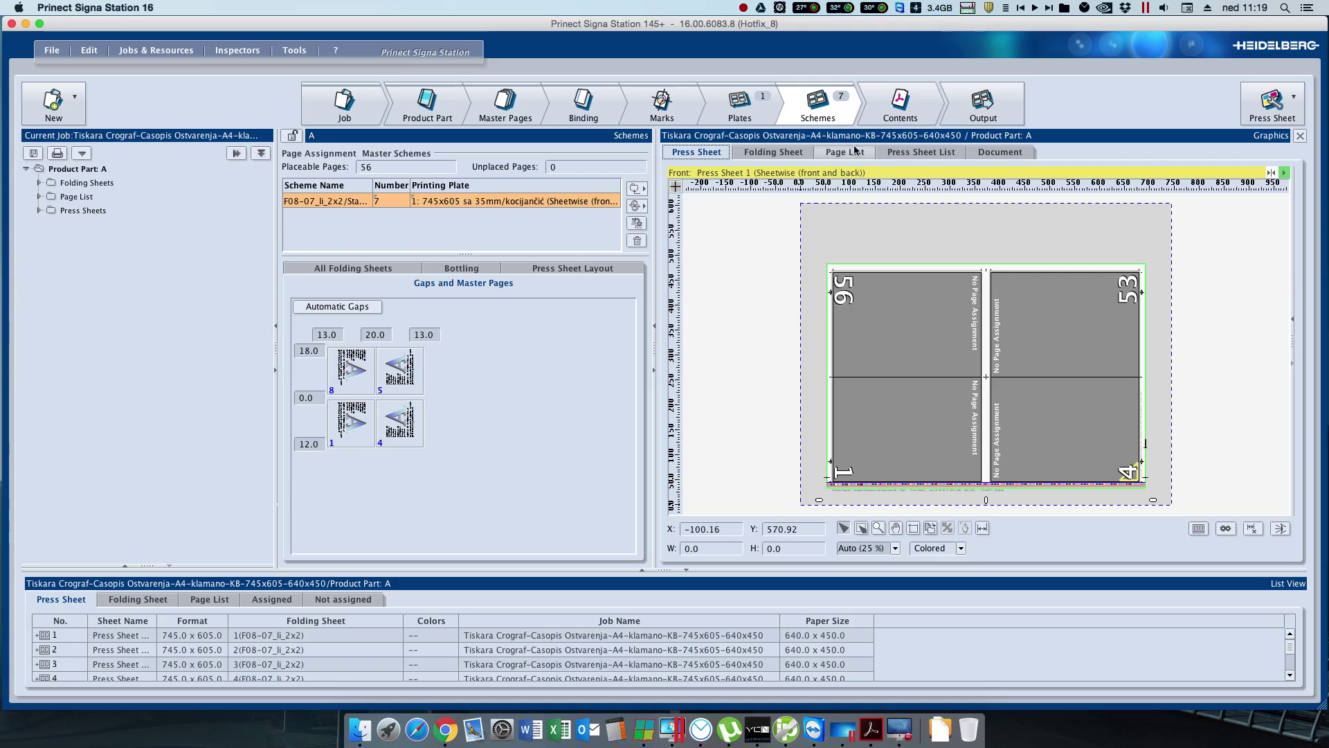
Step: Import ostvarenja_2016_tisak.pdf from the 26.06. subfolder of 06.mjesec as the job's content and check its page list
click(900, 111)
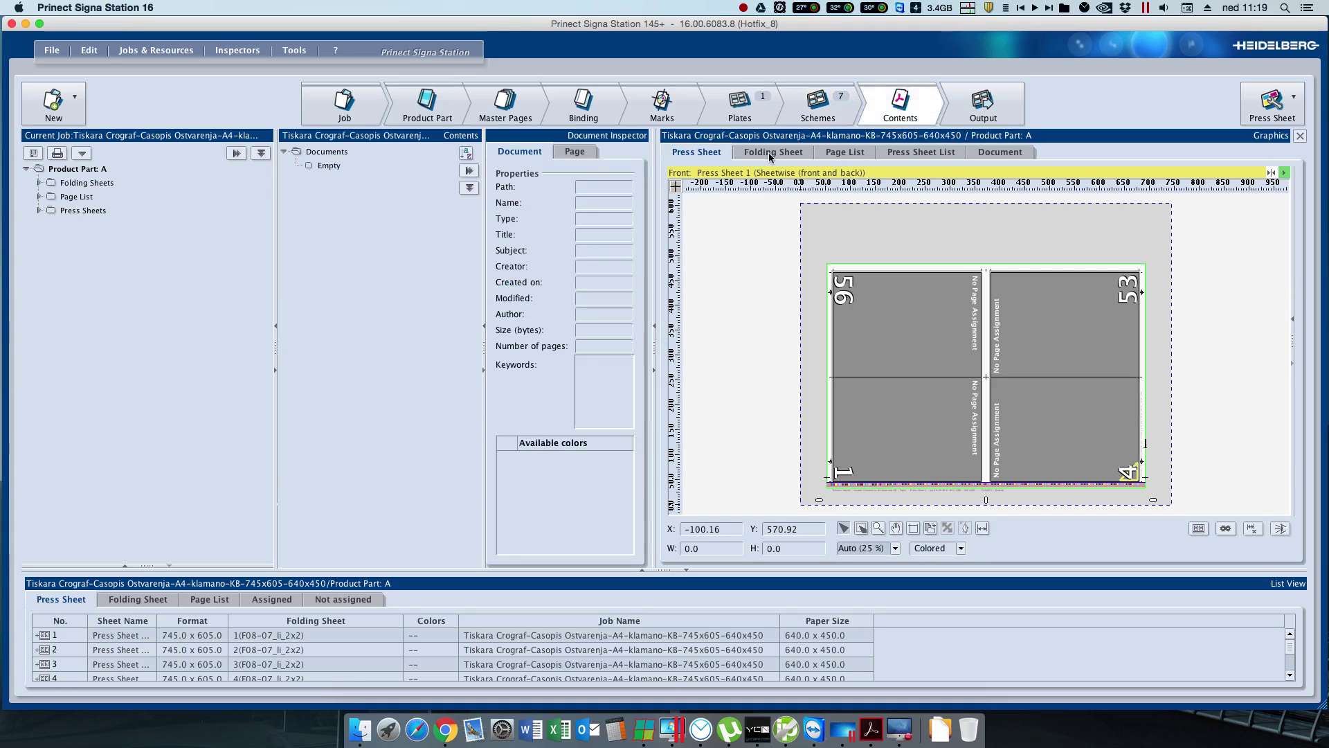
right_click(324, 169)
click(360, 177)
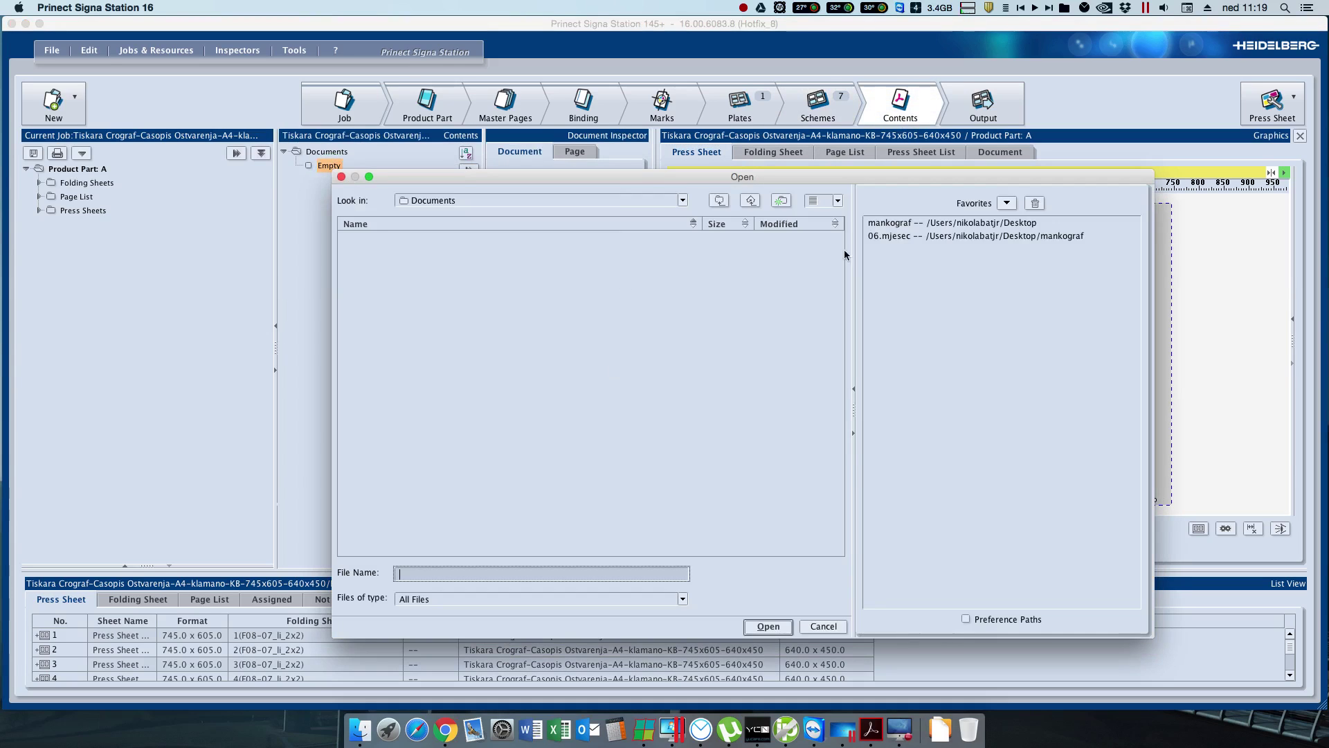
click(956, 235)
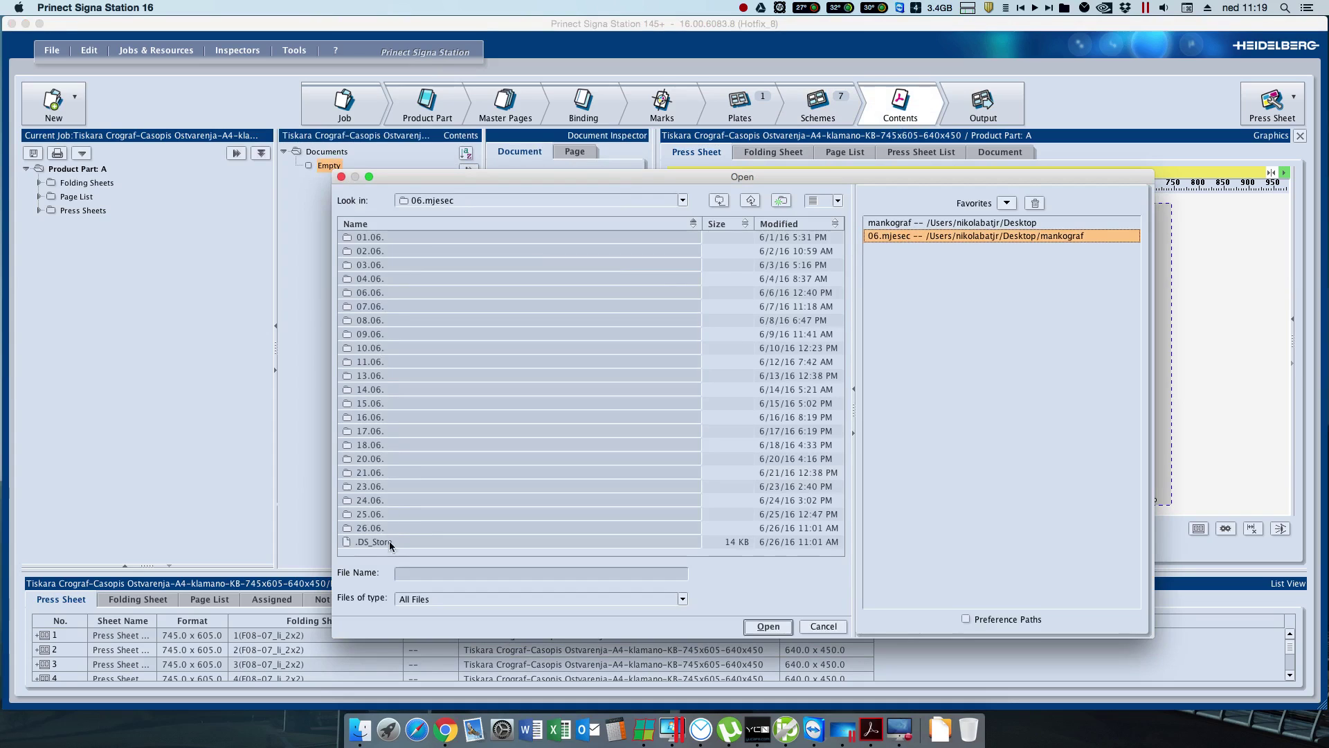
double_click(388, 528)
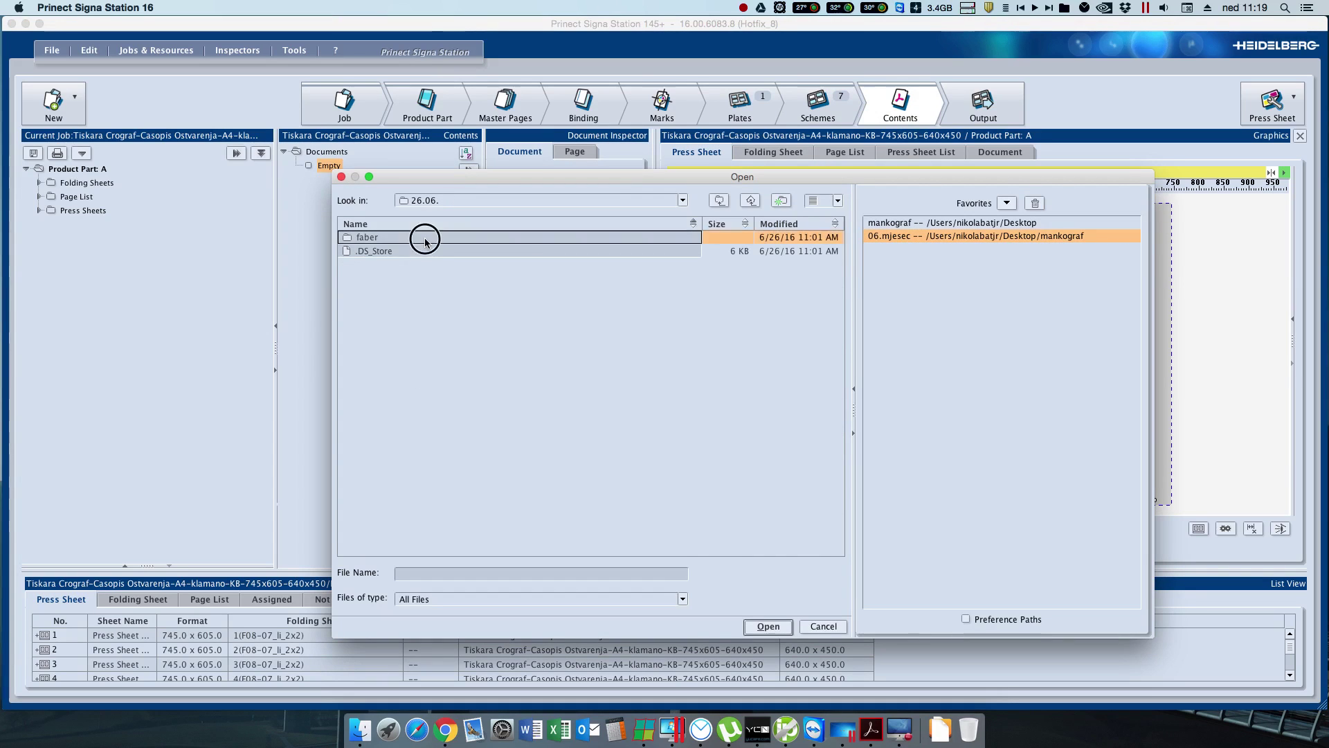
double_click(424, 238)
double_click(418, 249)
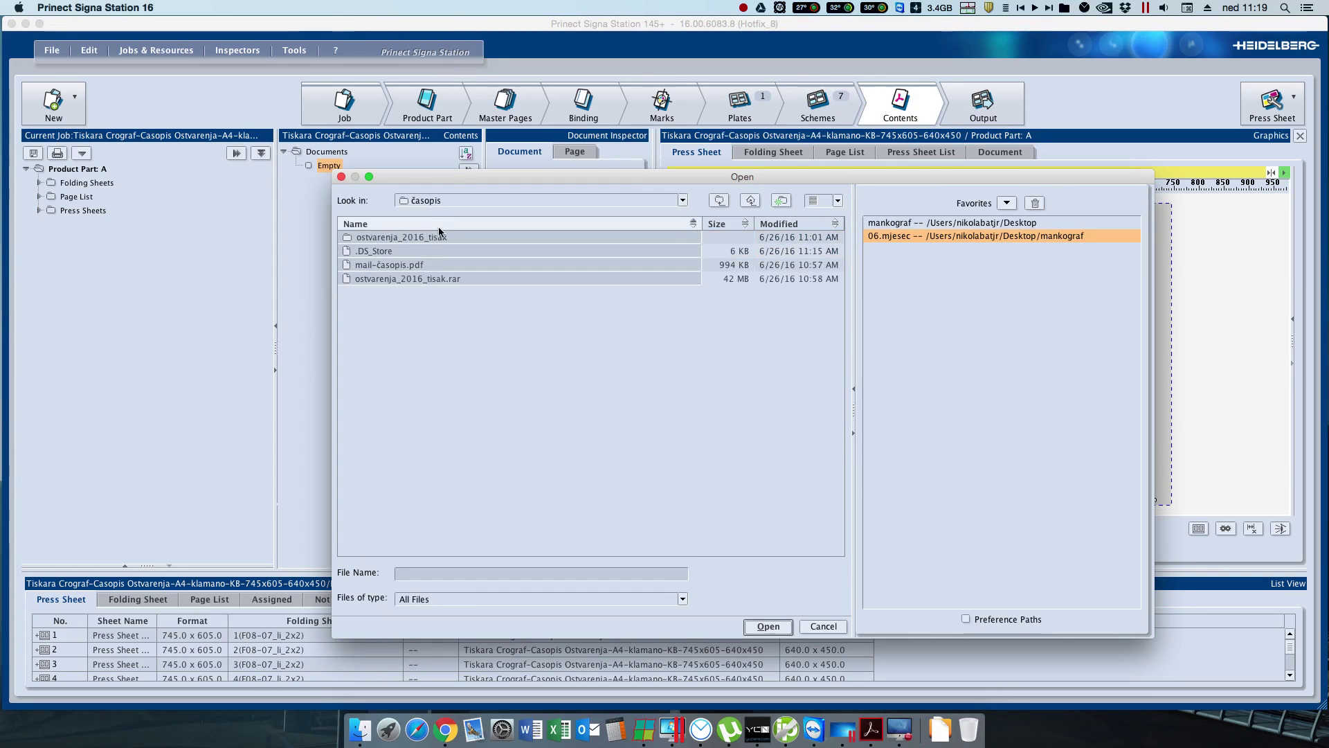
double_click(437, 237)
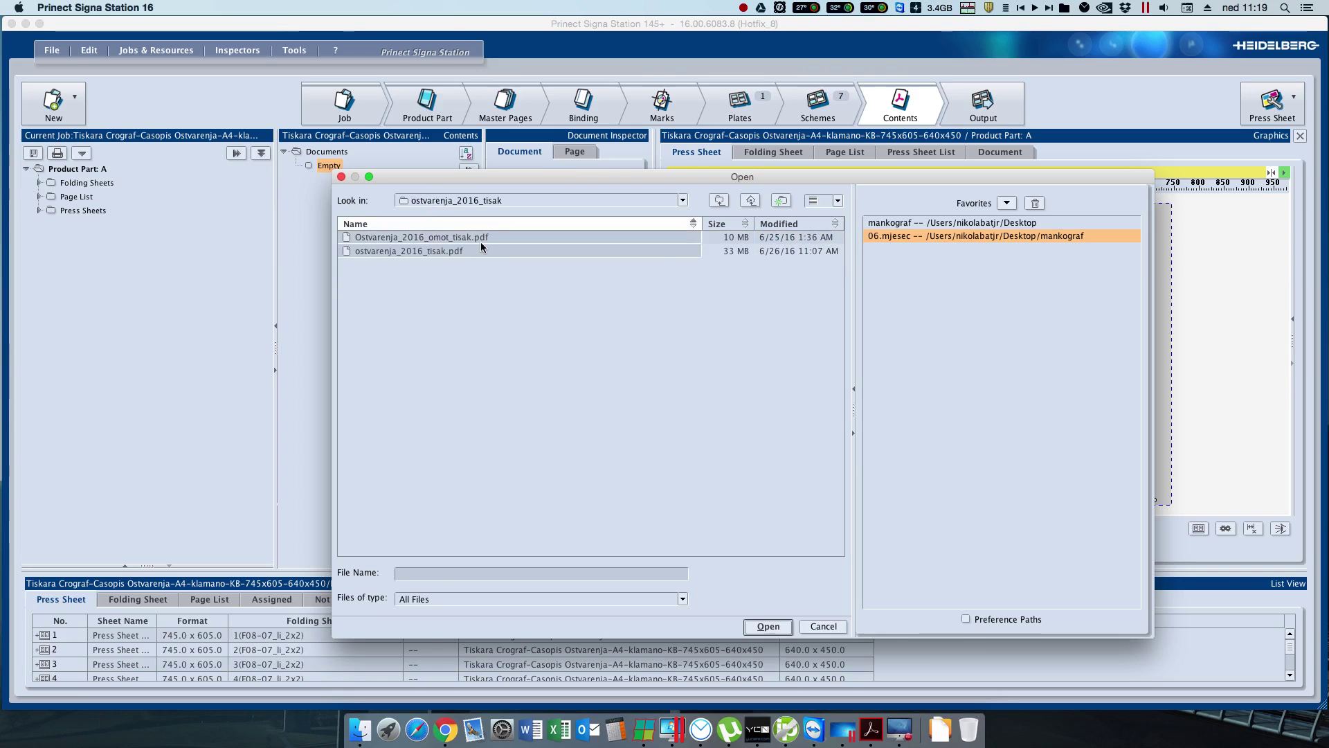
click(467, 252)
click(779, 627)
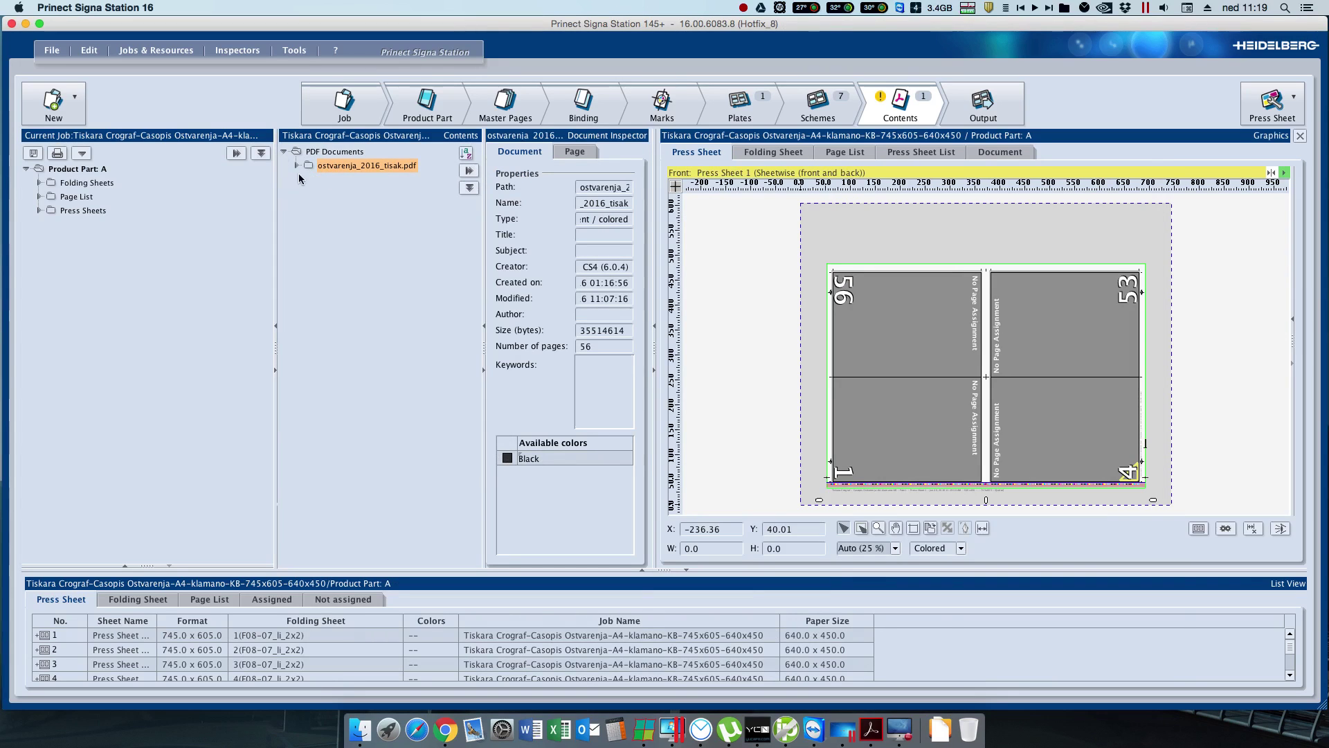
click(297, 165)
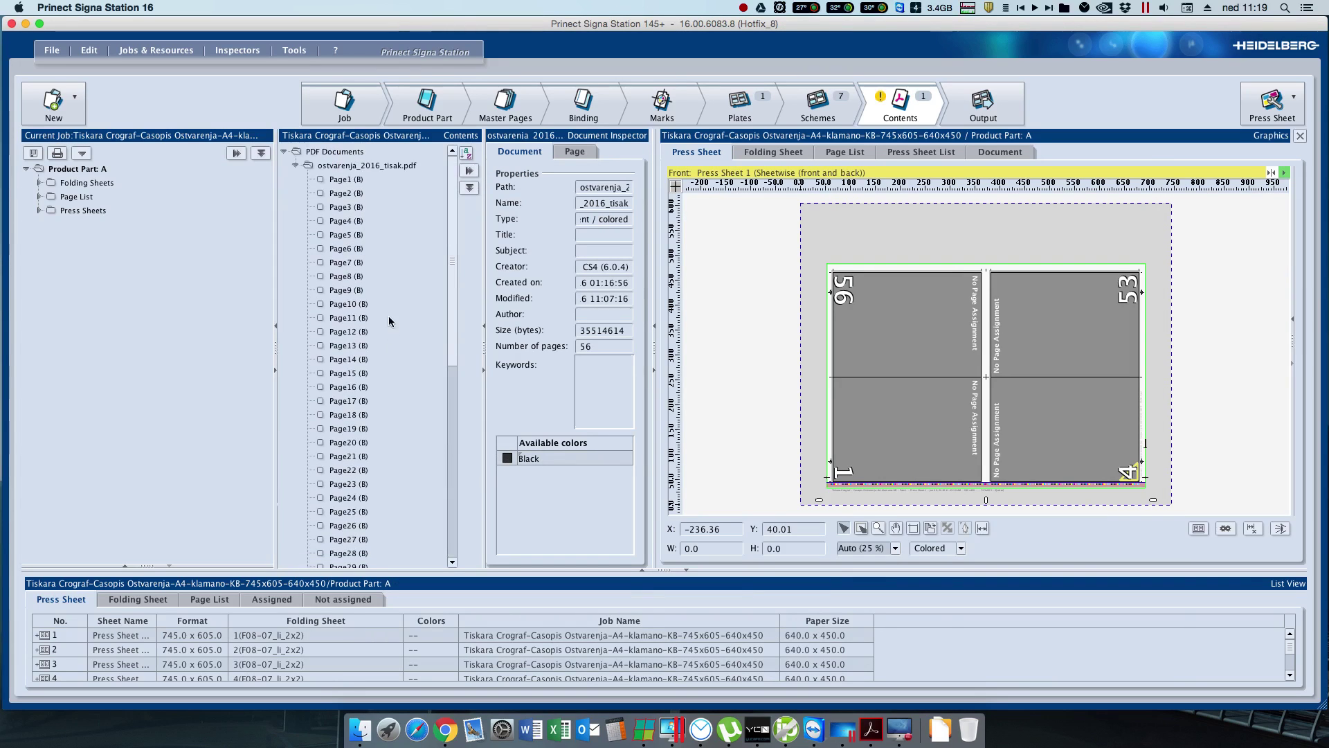
click(295, 165)
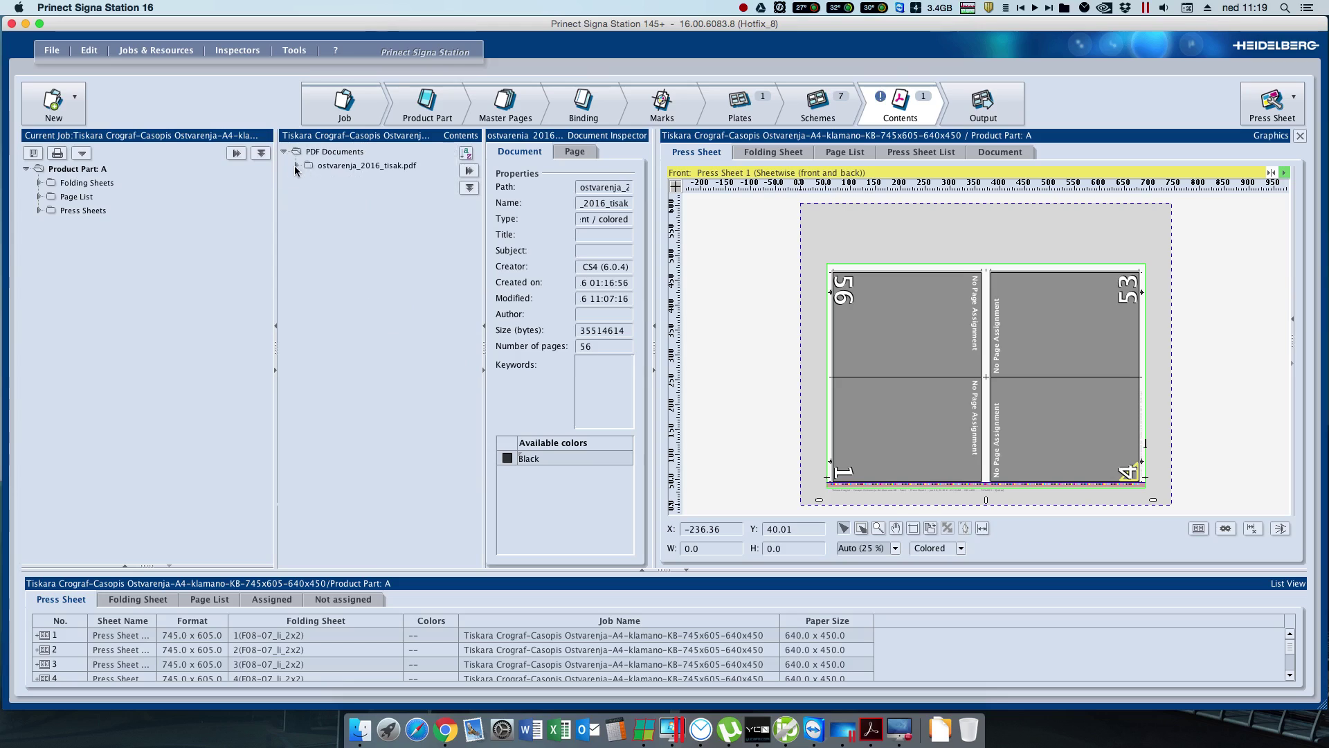
Step: Replace the selected 745x605 plate template with the "724x615 sa 6,5cm" template
click(754, 115)
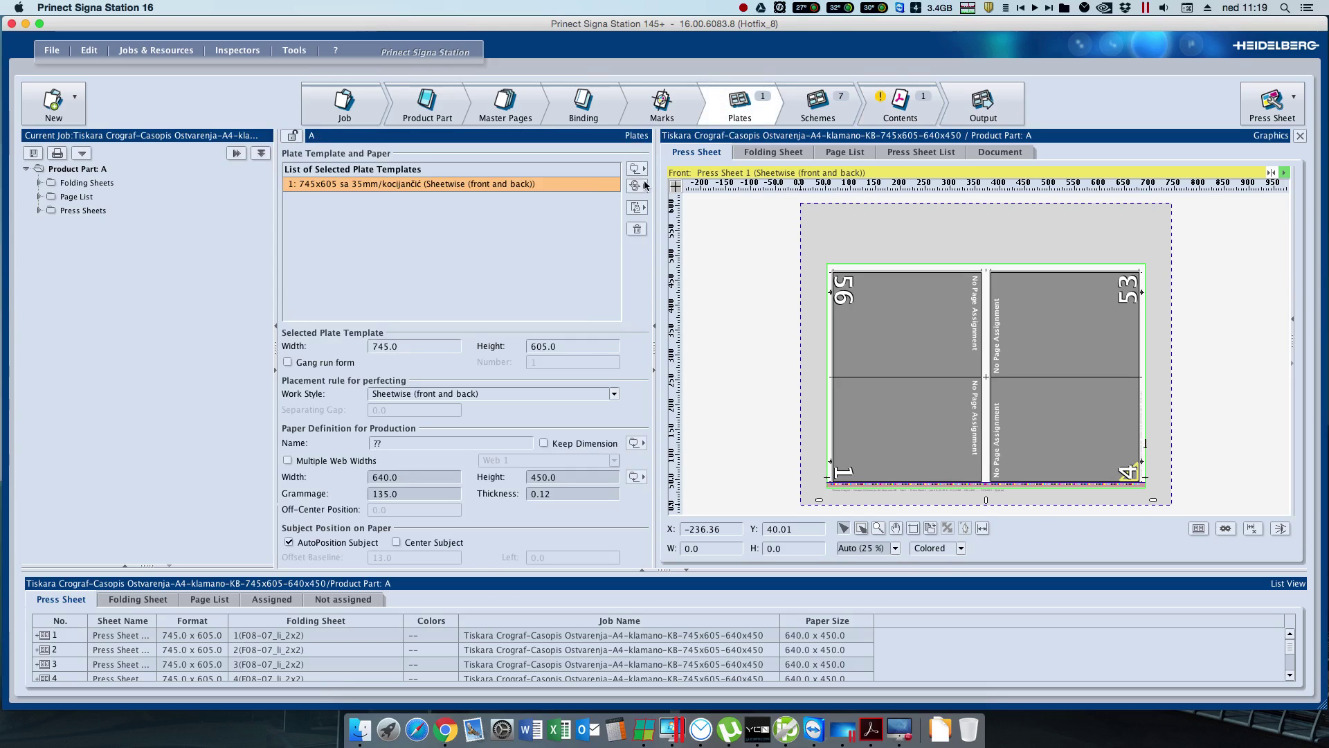
click(645, 186)
click(693, 198)
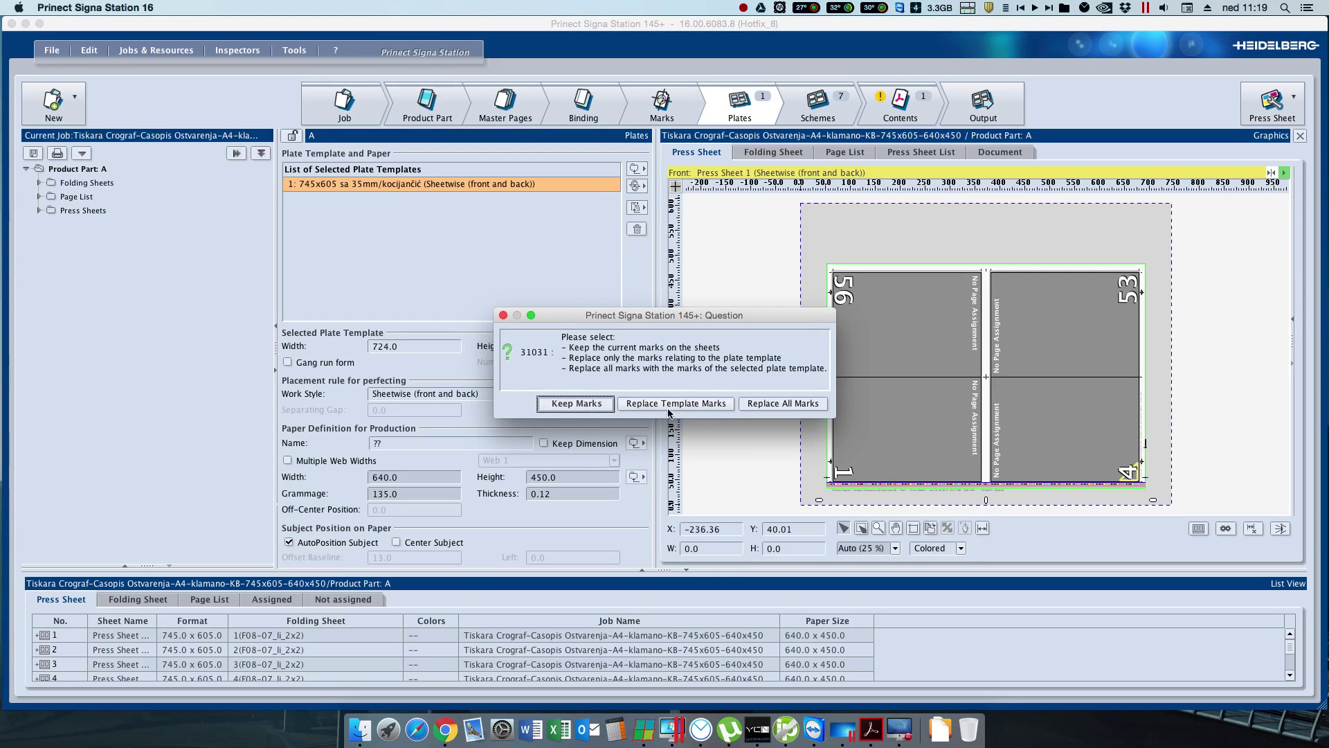
click(589, 406)
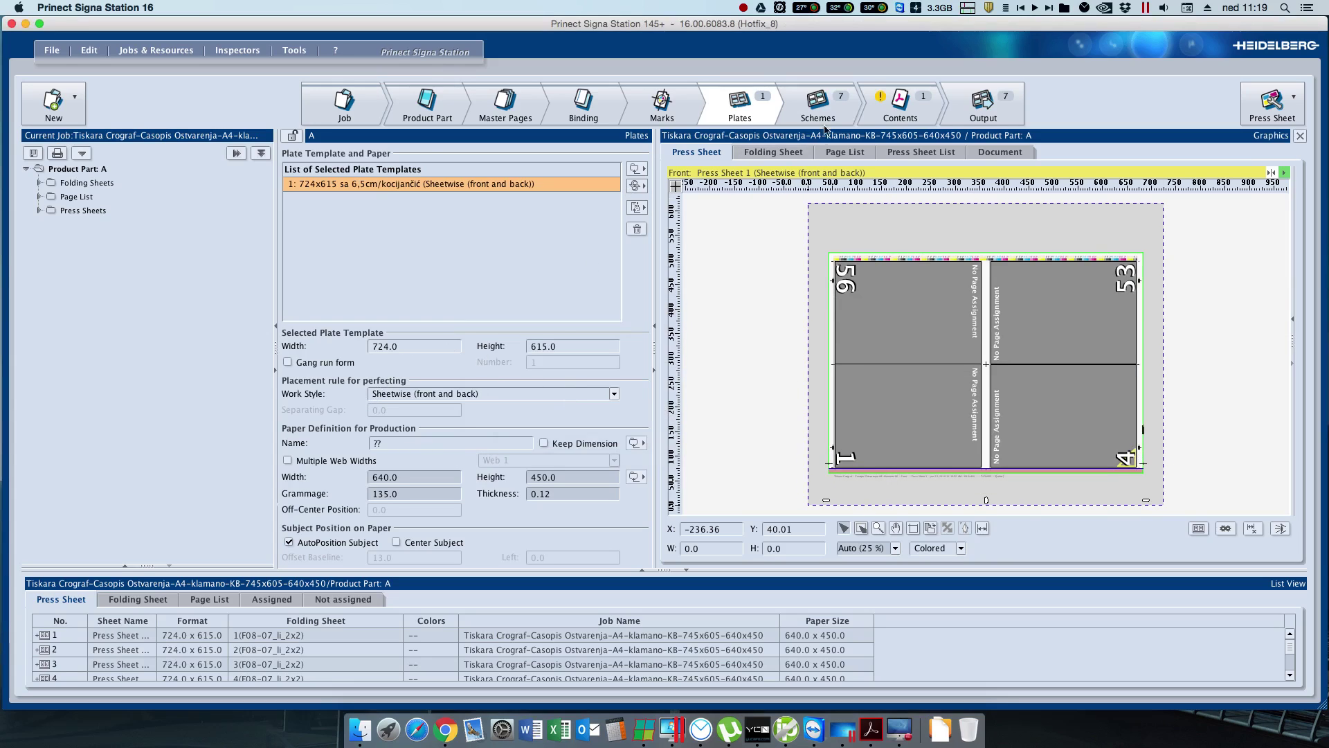
Step: Move the Colorbar-Combi(4C,6C,8C) mark on the front of Press Sheet 1 upward to a Y position of 17.0
click(817, 105)
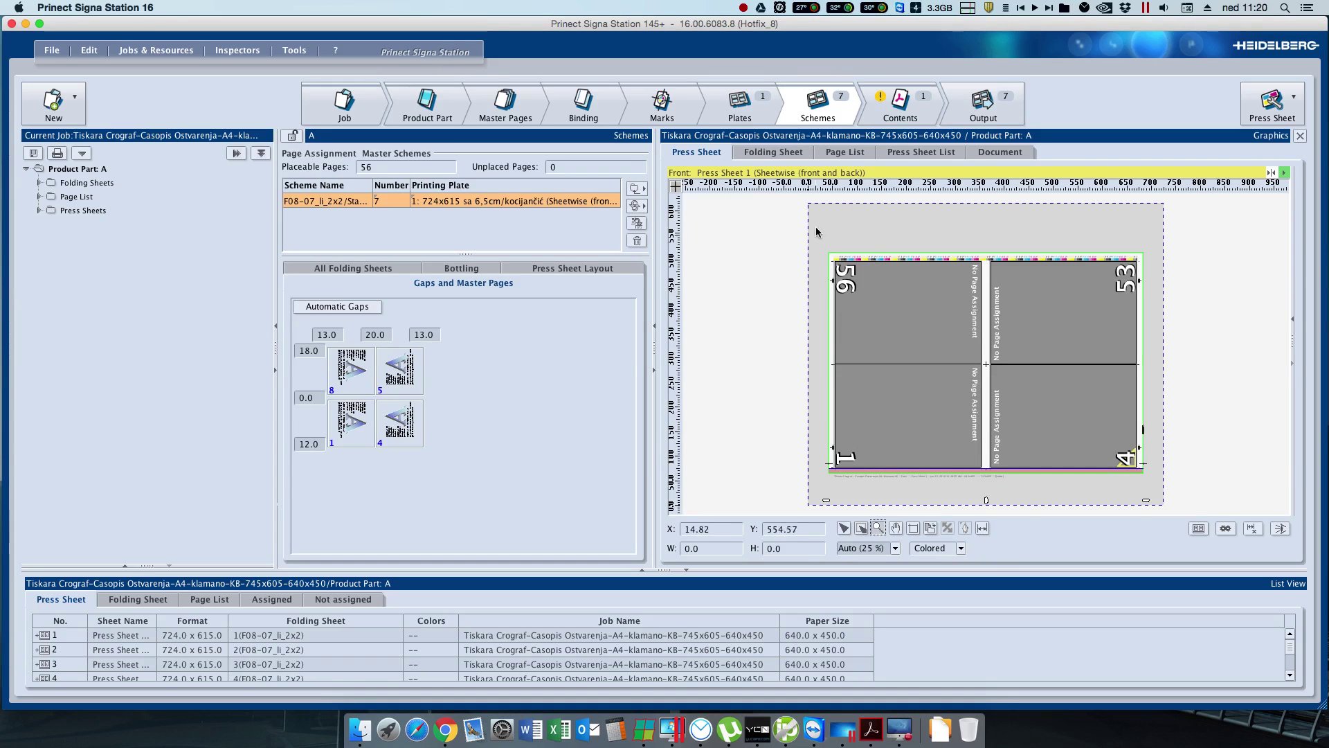
drag(820, 241, 869, 277)
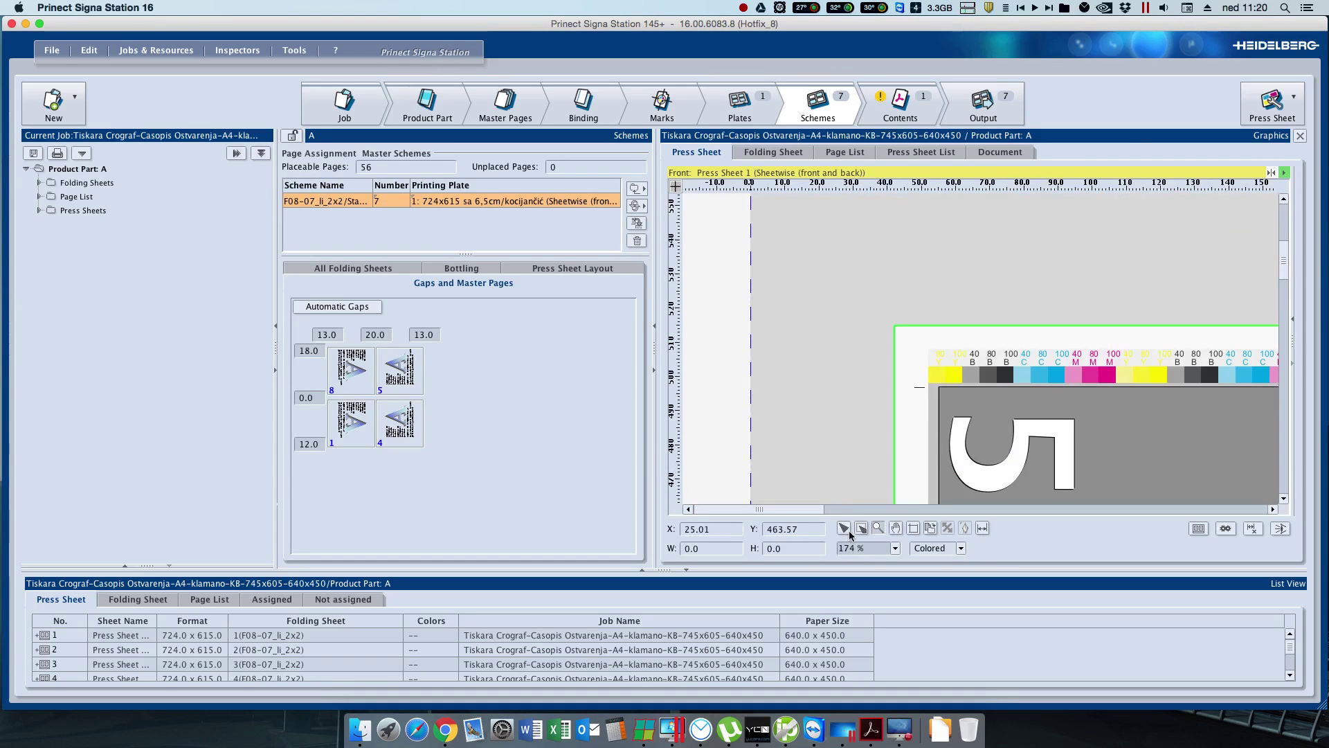
click(844, 528)
click(1011, 369)
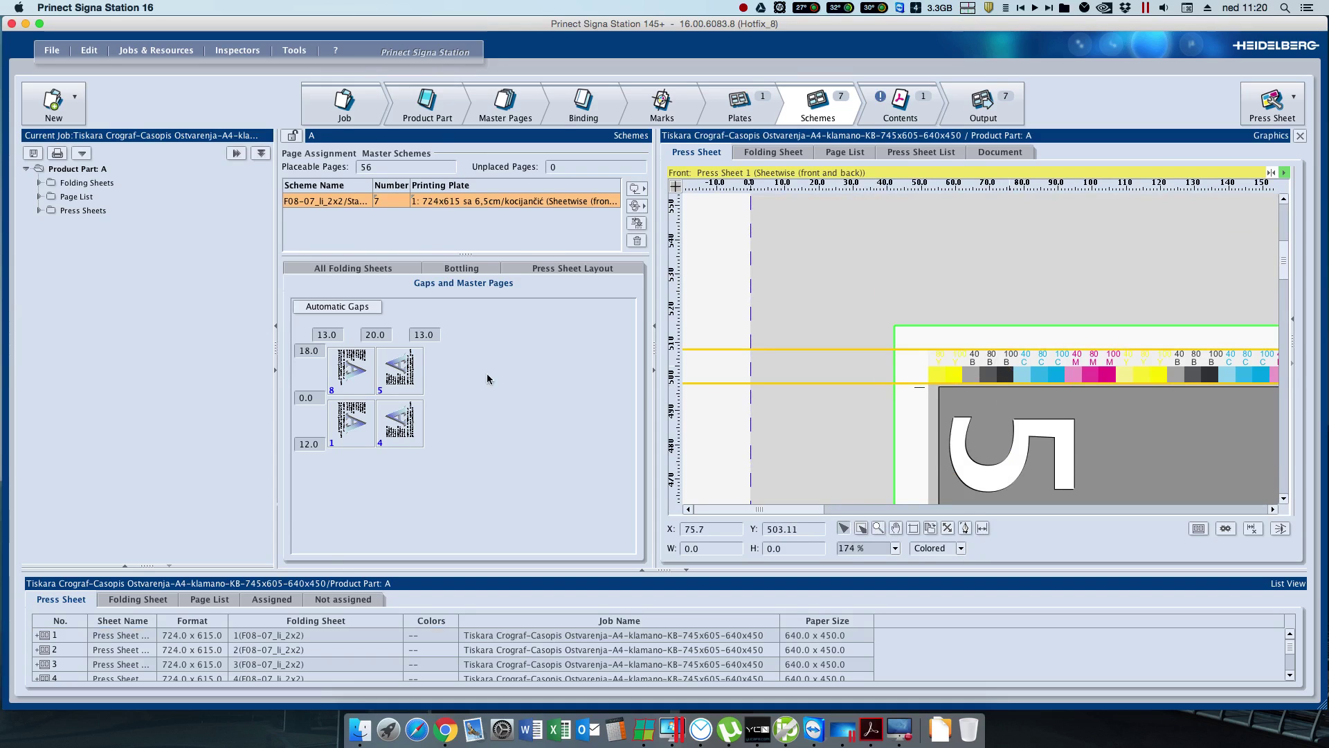
click(331, 488)
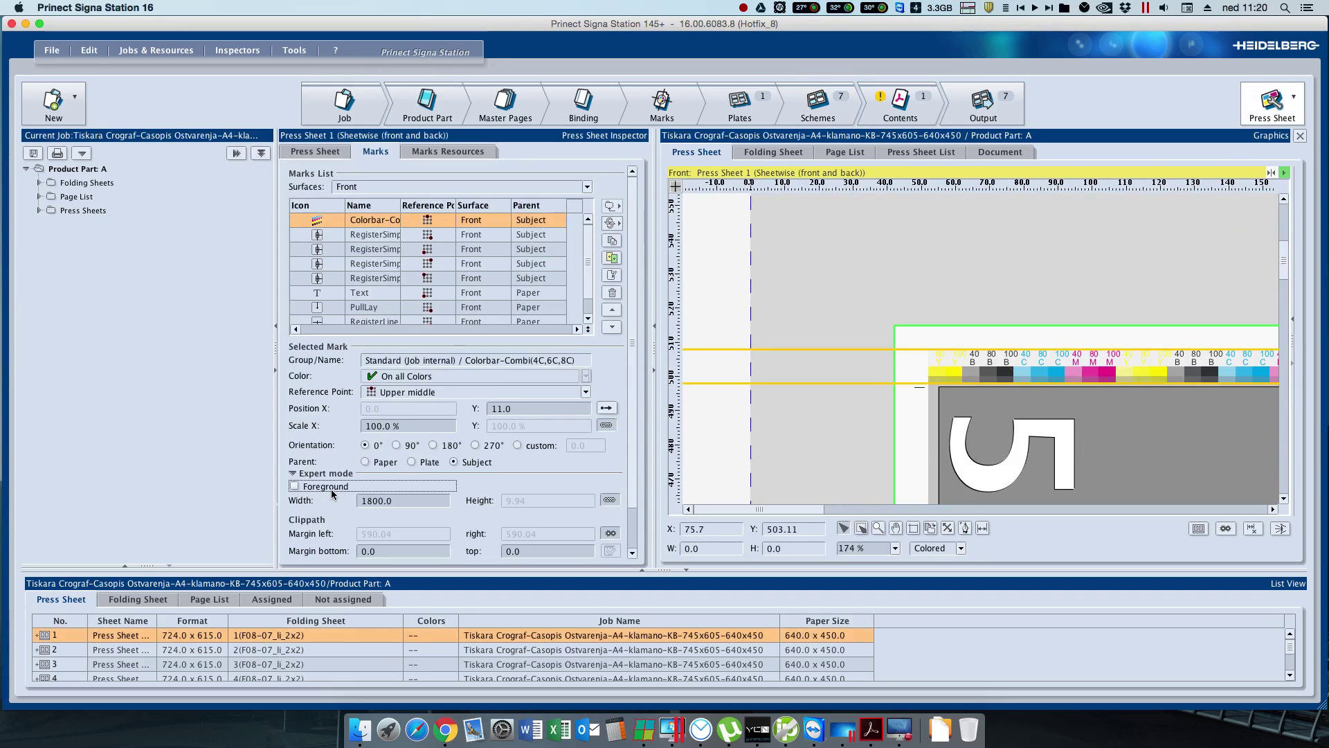
click(1117, 366)
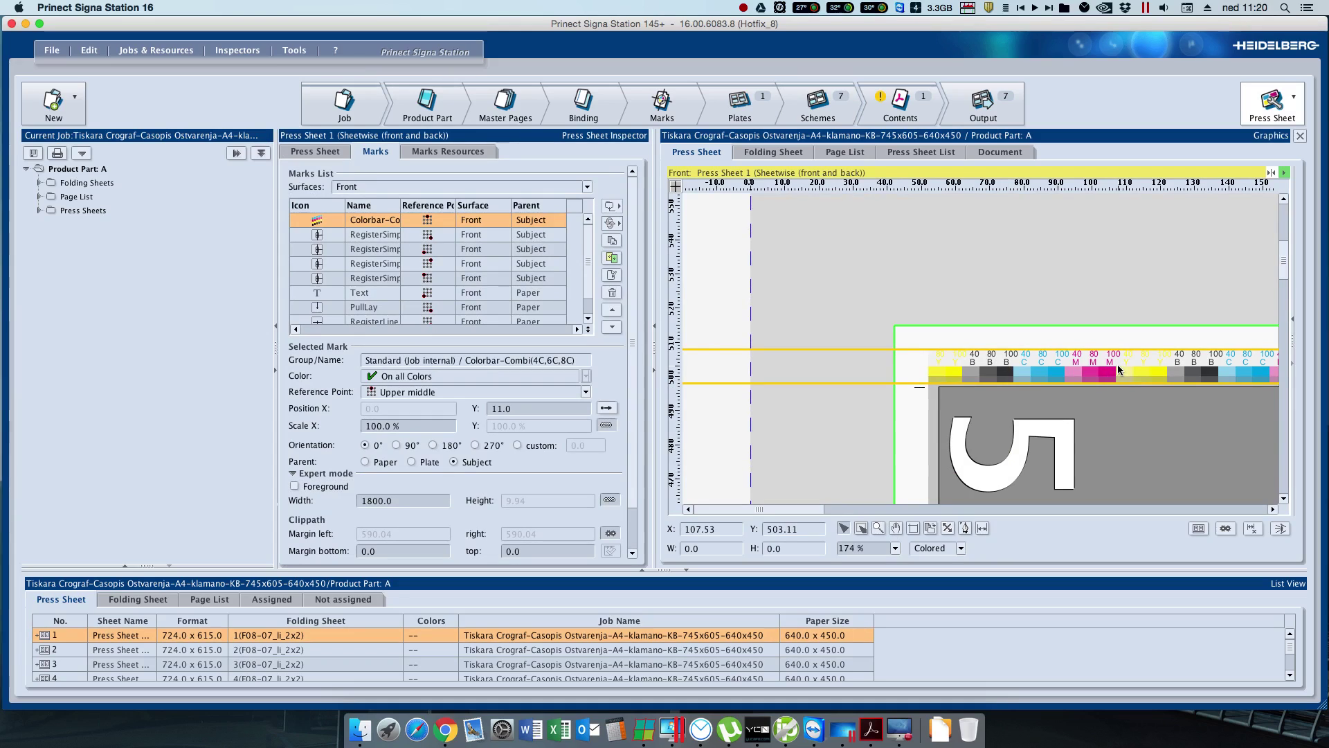
key(Up)
key(Up)
key(Up)
key(Up)
key(Up)
key(Up)
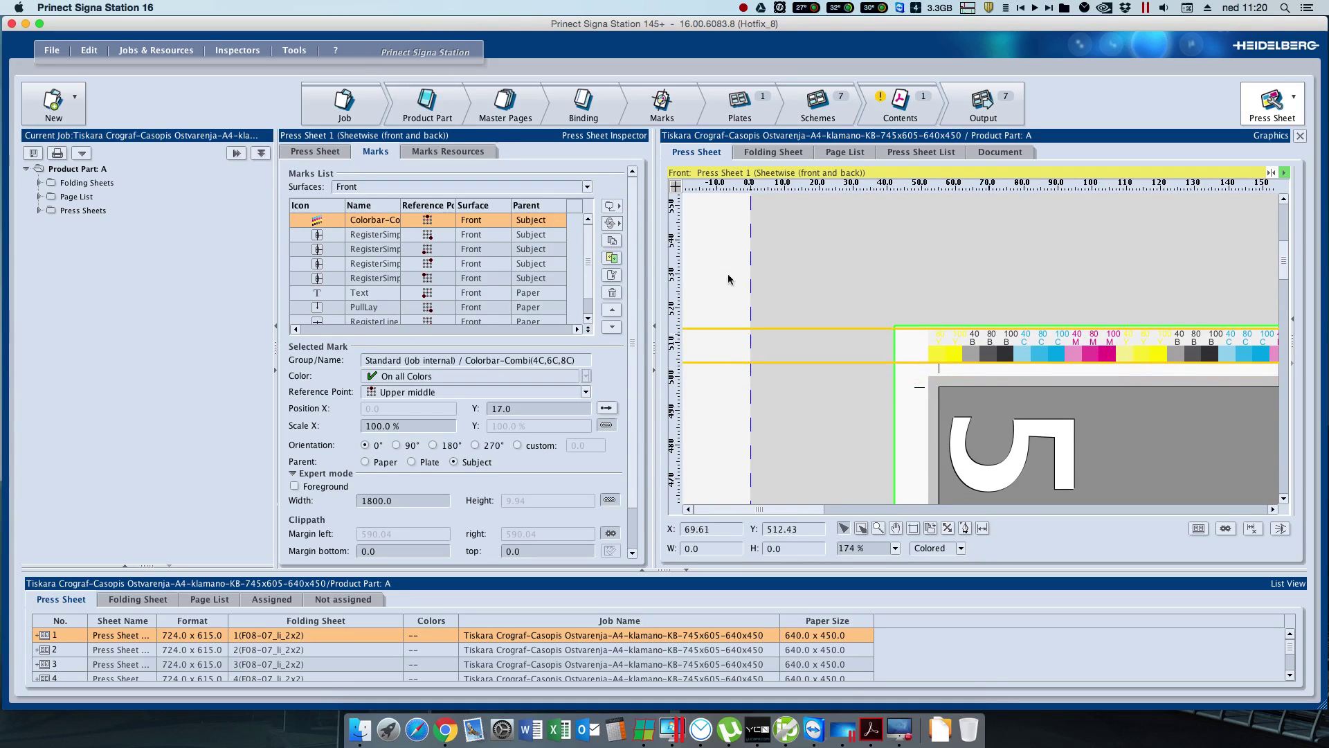
Step: Apply the color bar's changed position to all press sheets of the same kind
scroll(473, 526, down, 2)
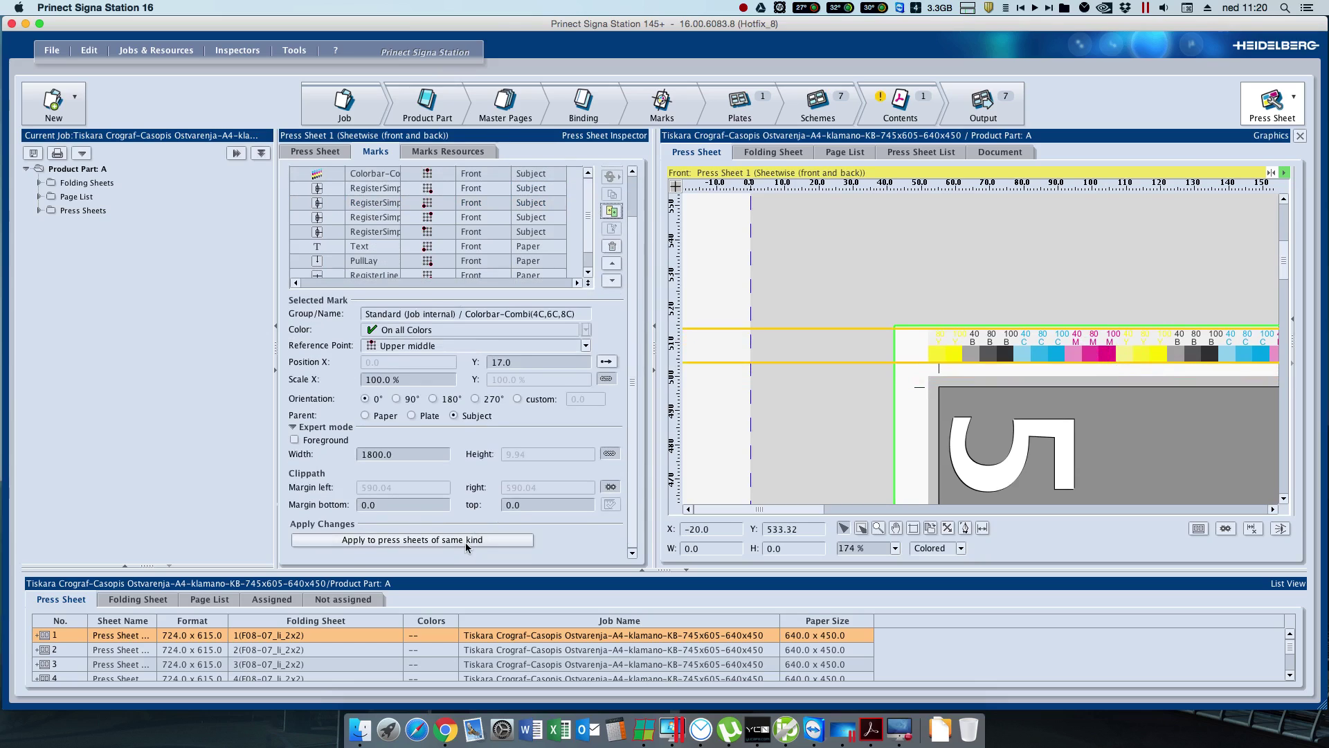
click(460, 540)
click(689, 412)
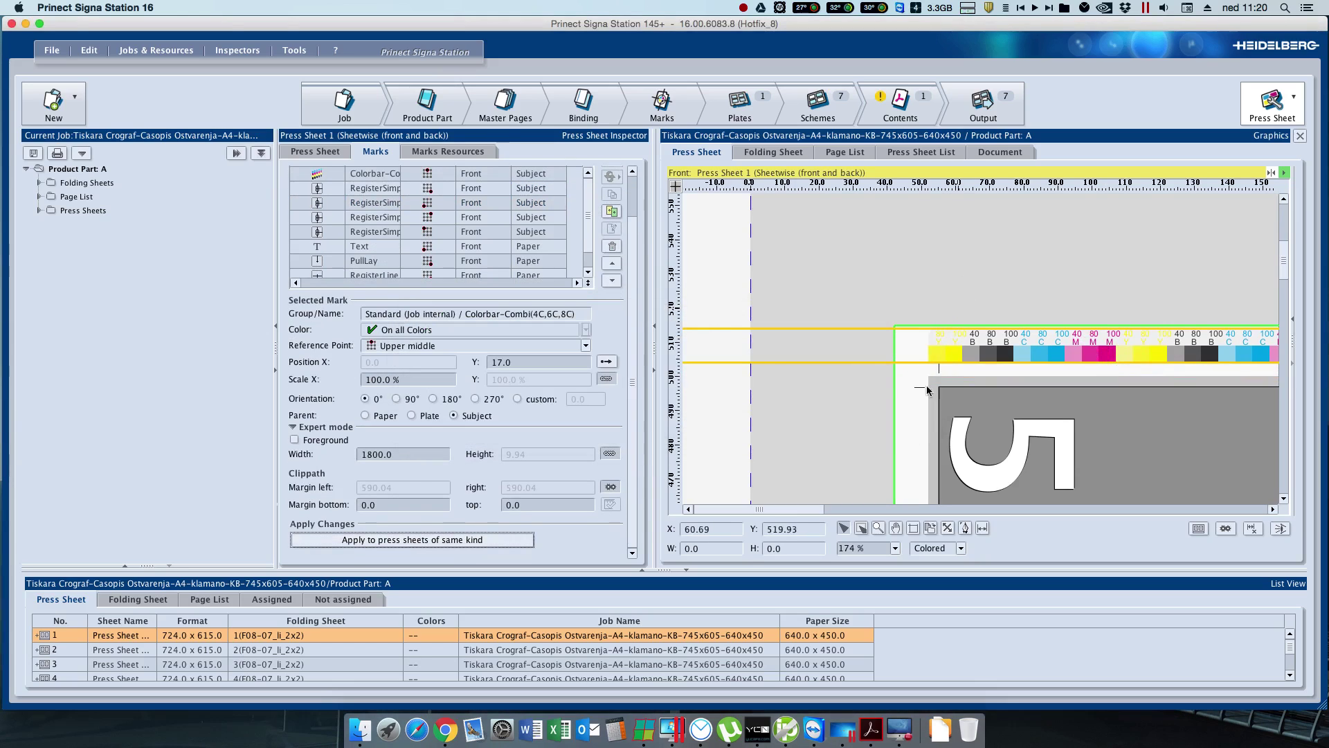
Step: Review all folding sheets of the F08-07_li_2x2 scheme and assign the pages of ostvarenja_2016_tisak.pdf to the job
click(896, 548)
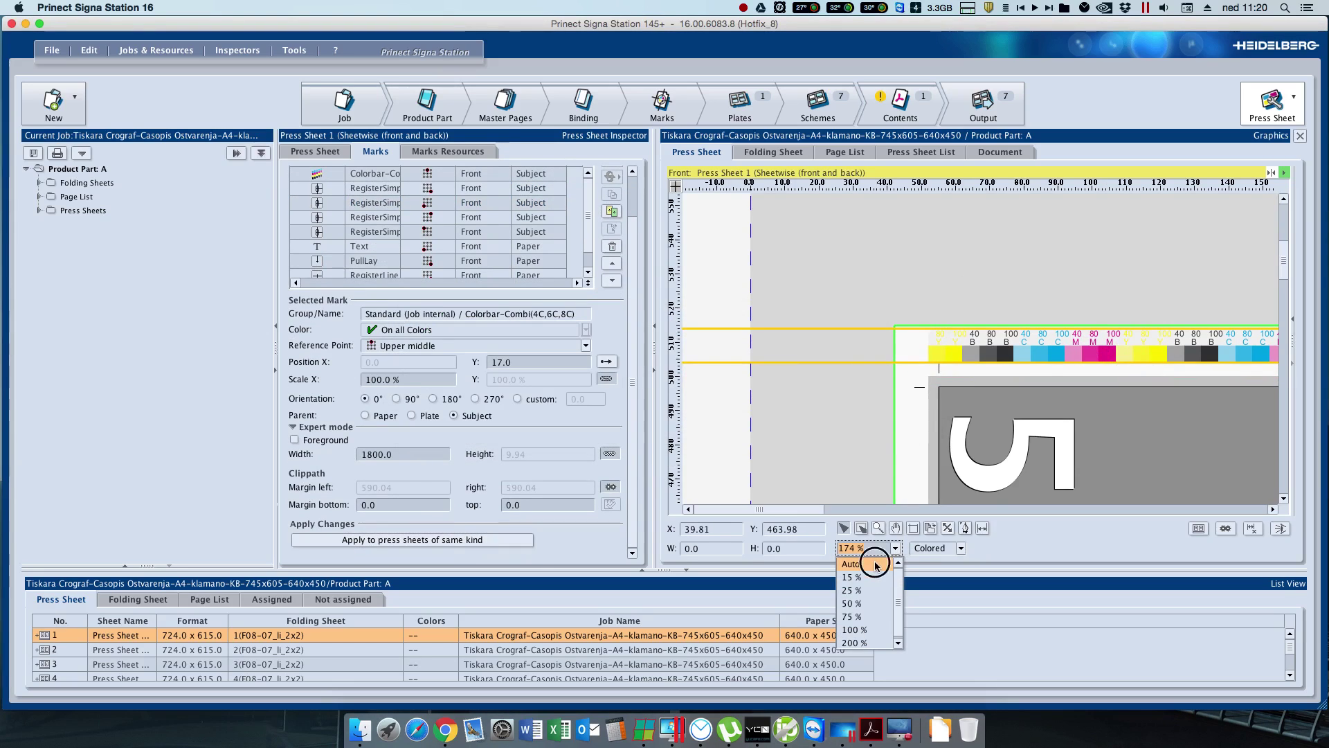
click(877, 564)
click(838, 122)
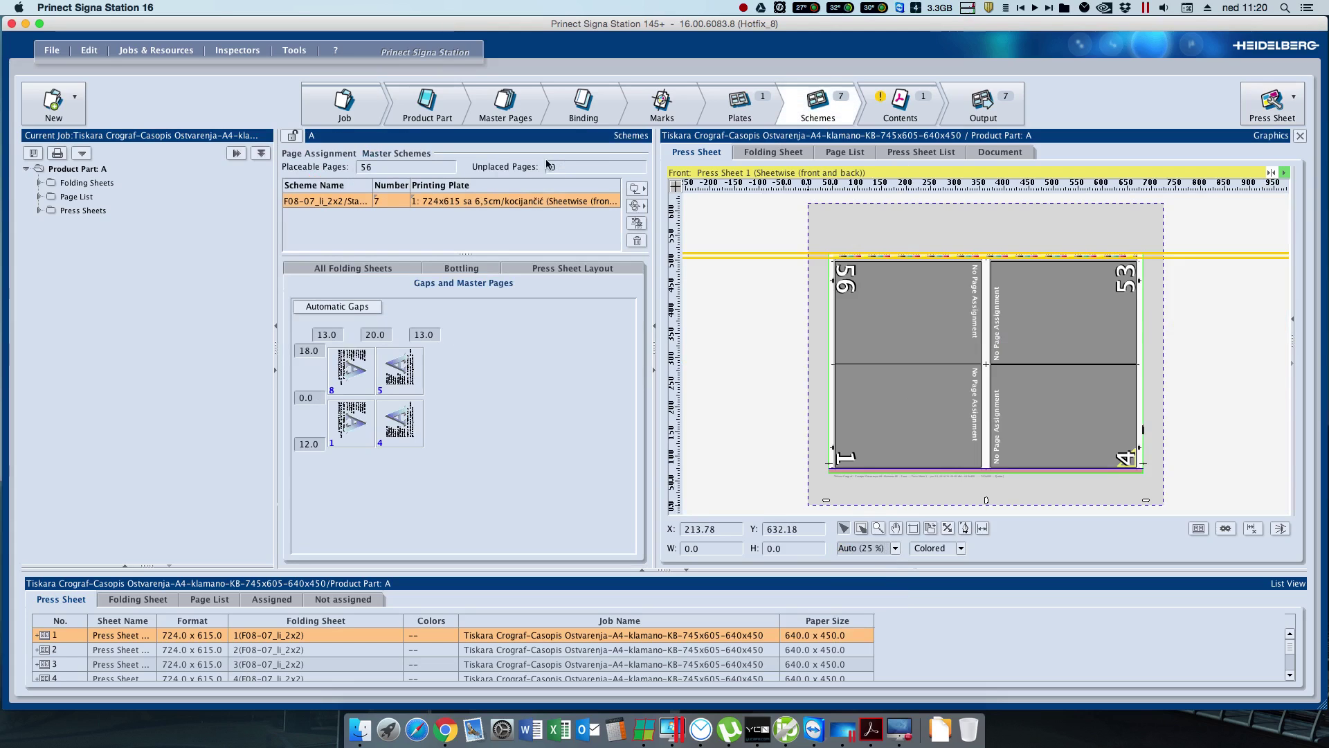
click(387, 271)
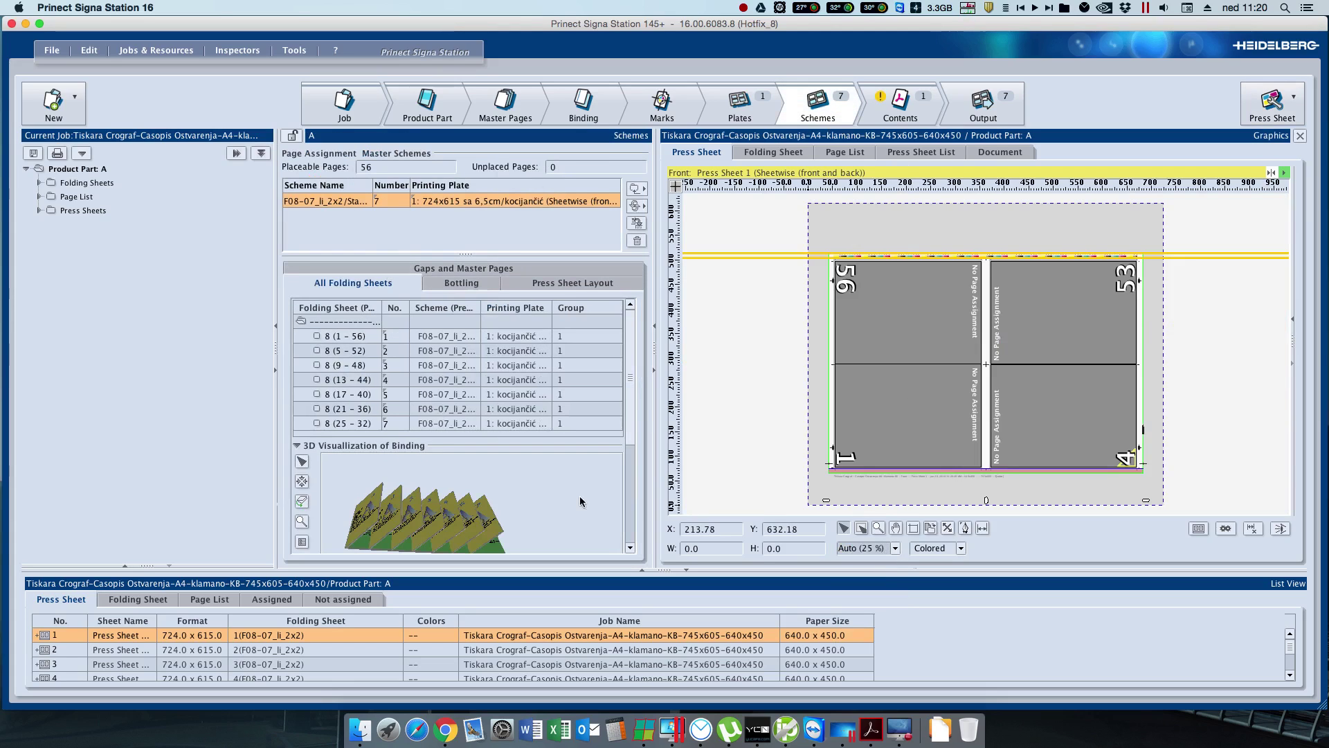
mouse_move(631, 375)
mouse_down()
mouse_move(626, 318)
mouse_move(634, 359)
mouse_up()
click(900, 107)
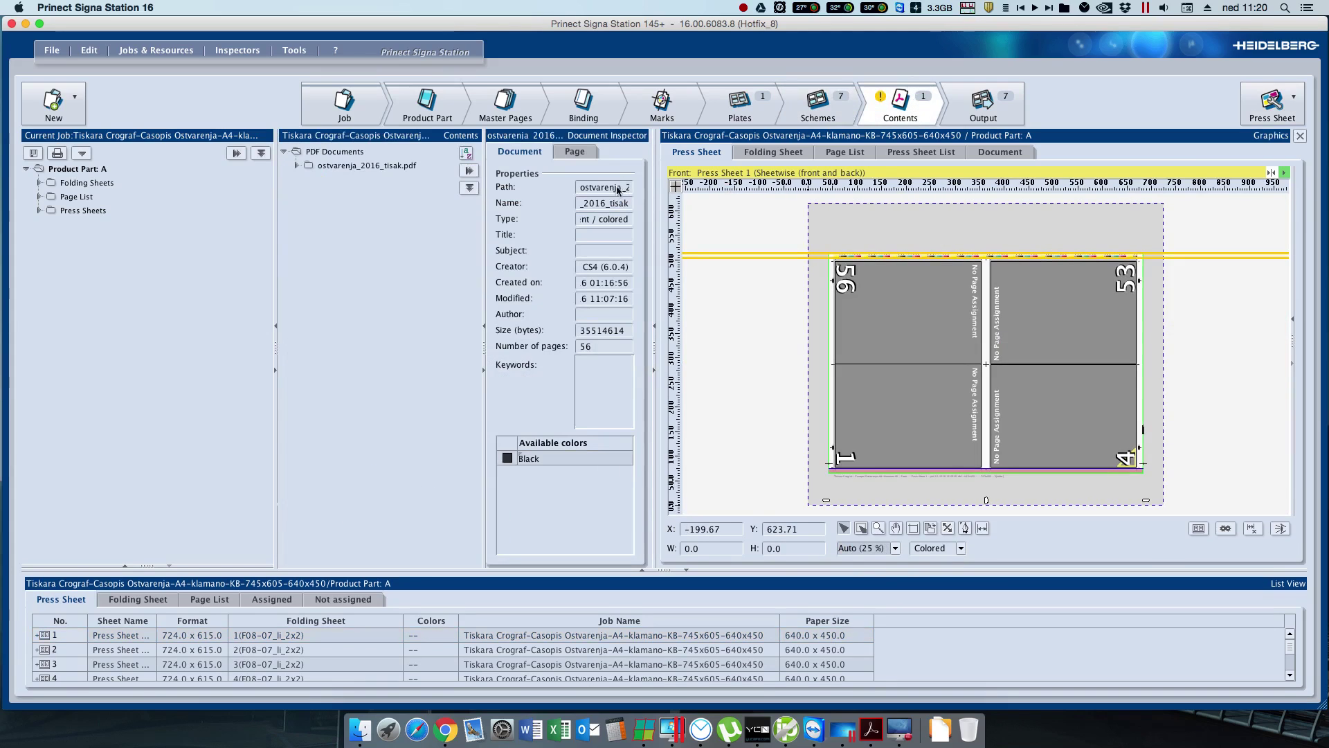
click(400, 166)
right_click(400, 166)
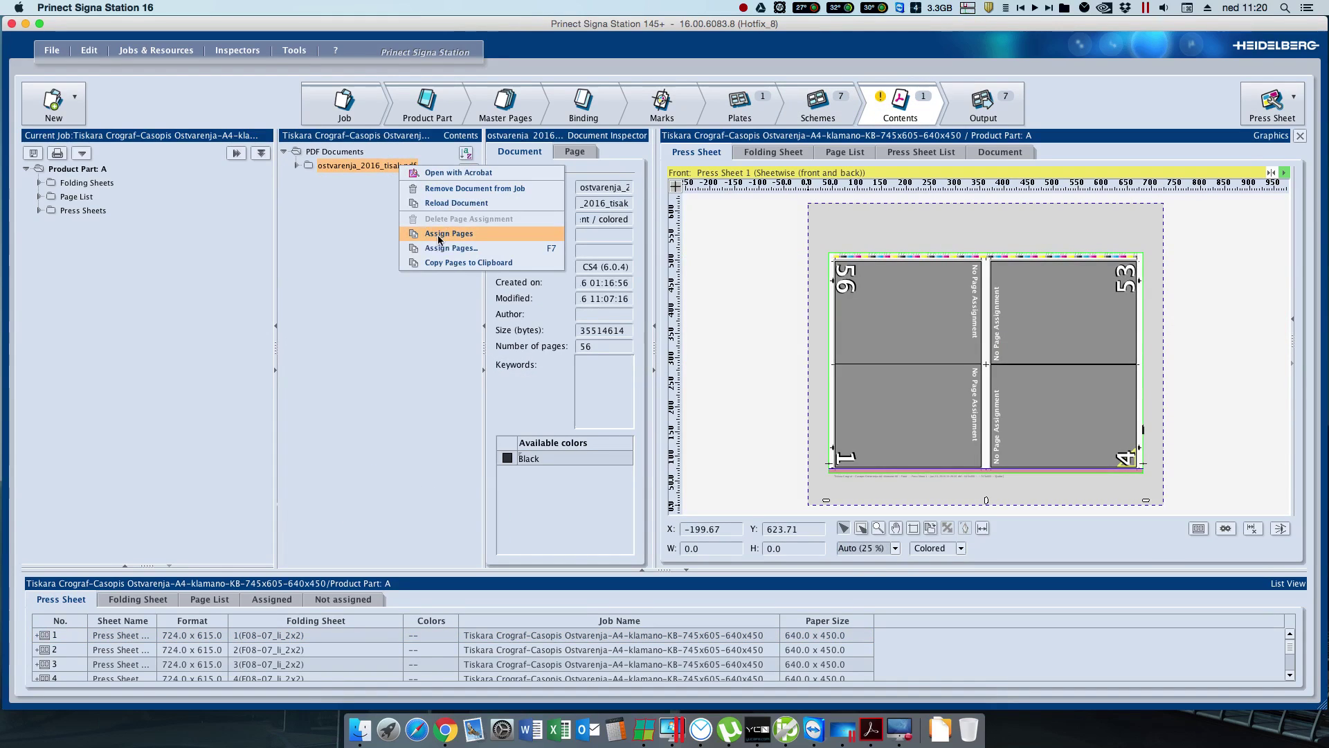
click(442, 236)
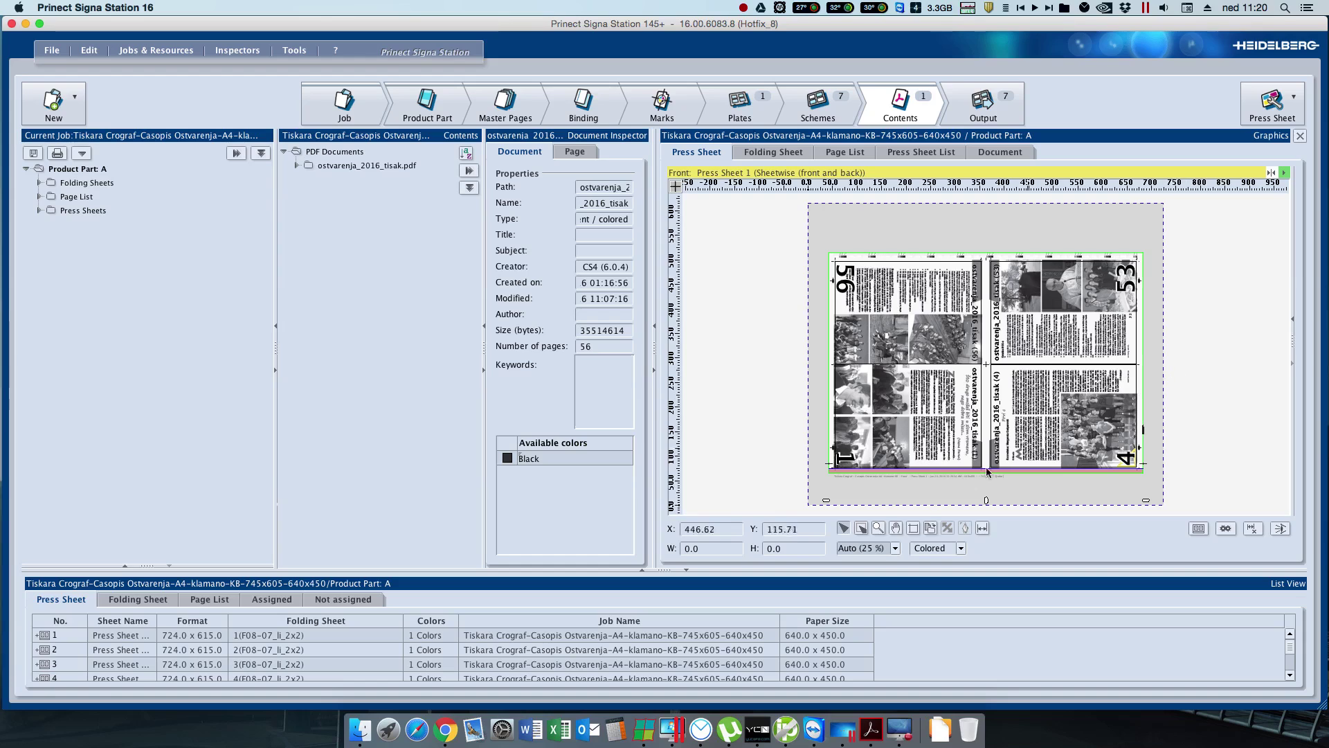
Step: Inspect the placed pages on the front and back of Press Sheet 1 and choose the 724x615 output parameter set
click(1015, 454)
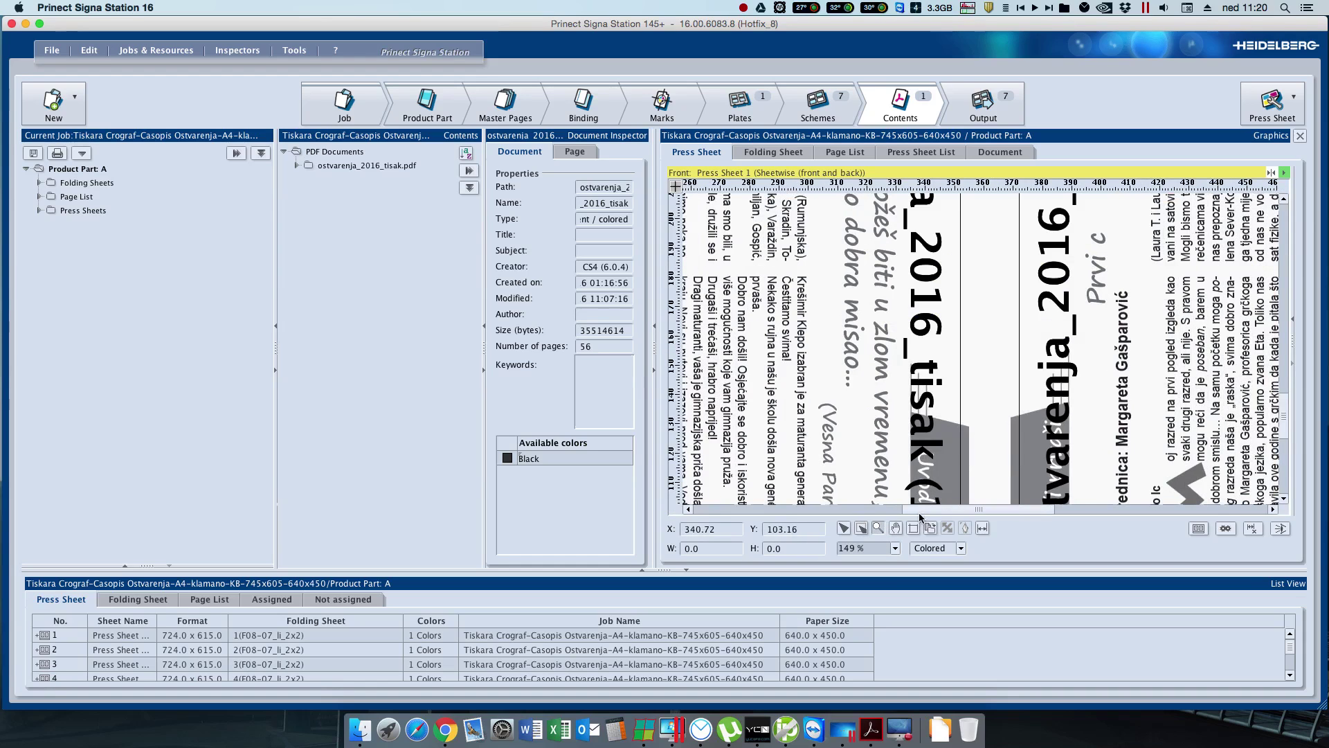
click(894, 551)
click(874, 564)
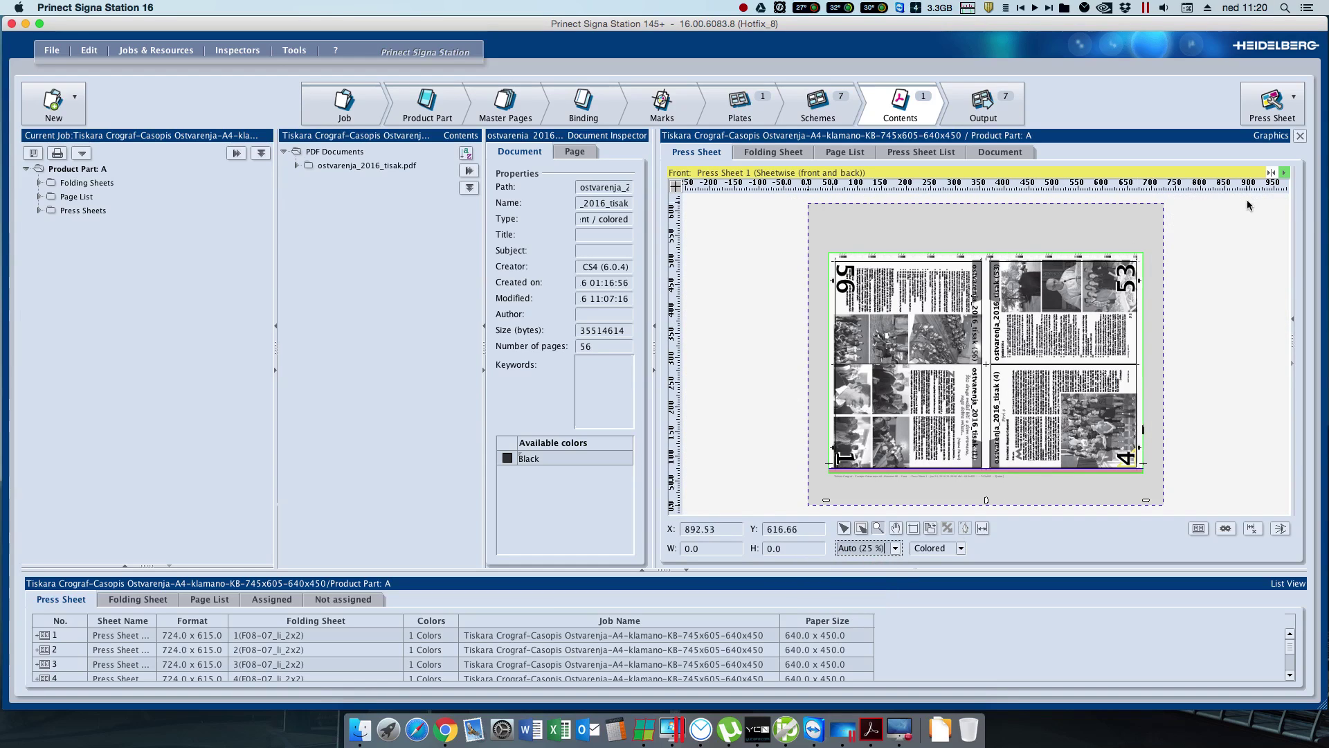
click(1285, 174)
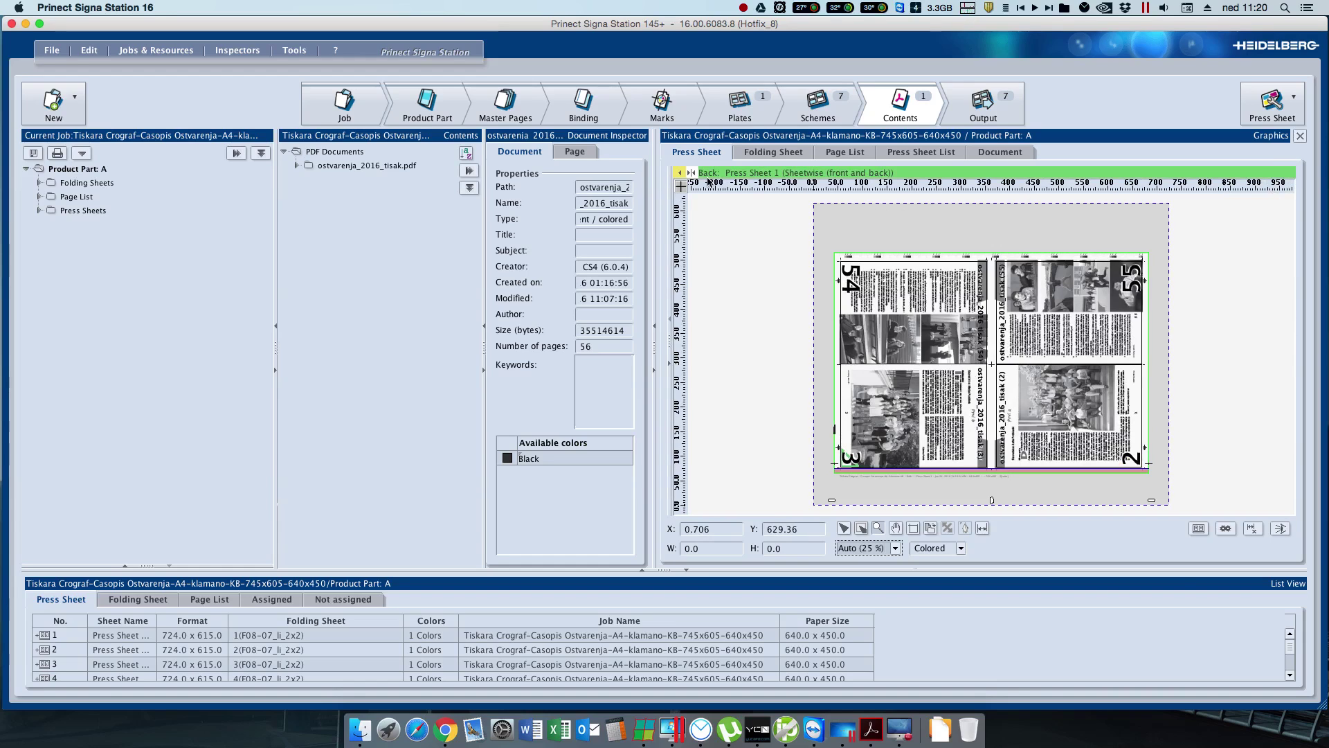
click(682, 174)
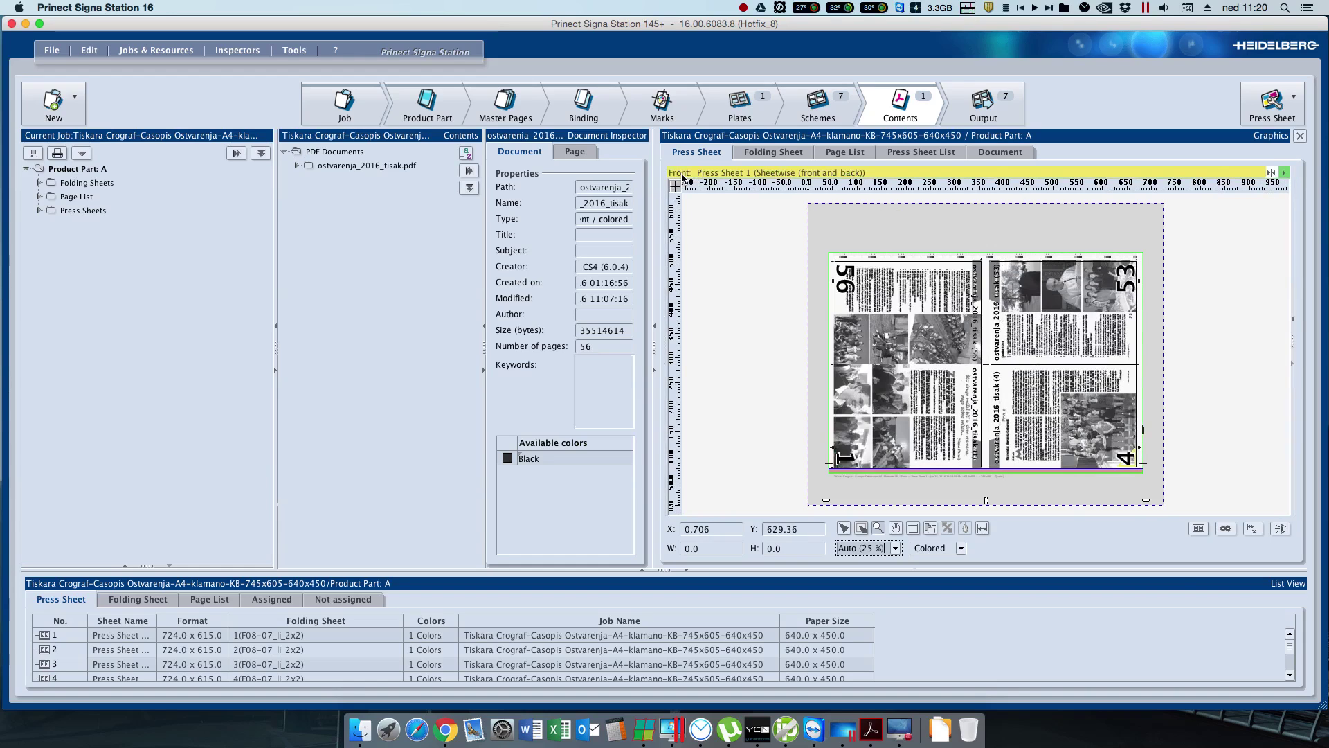
click(983, 105)
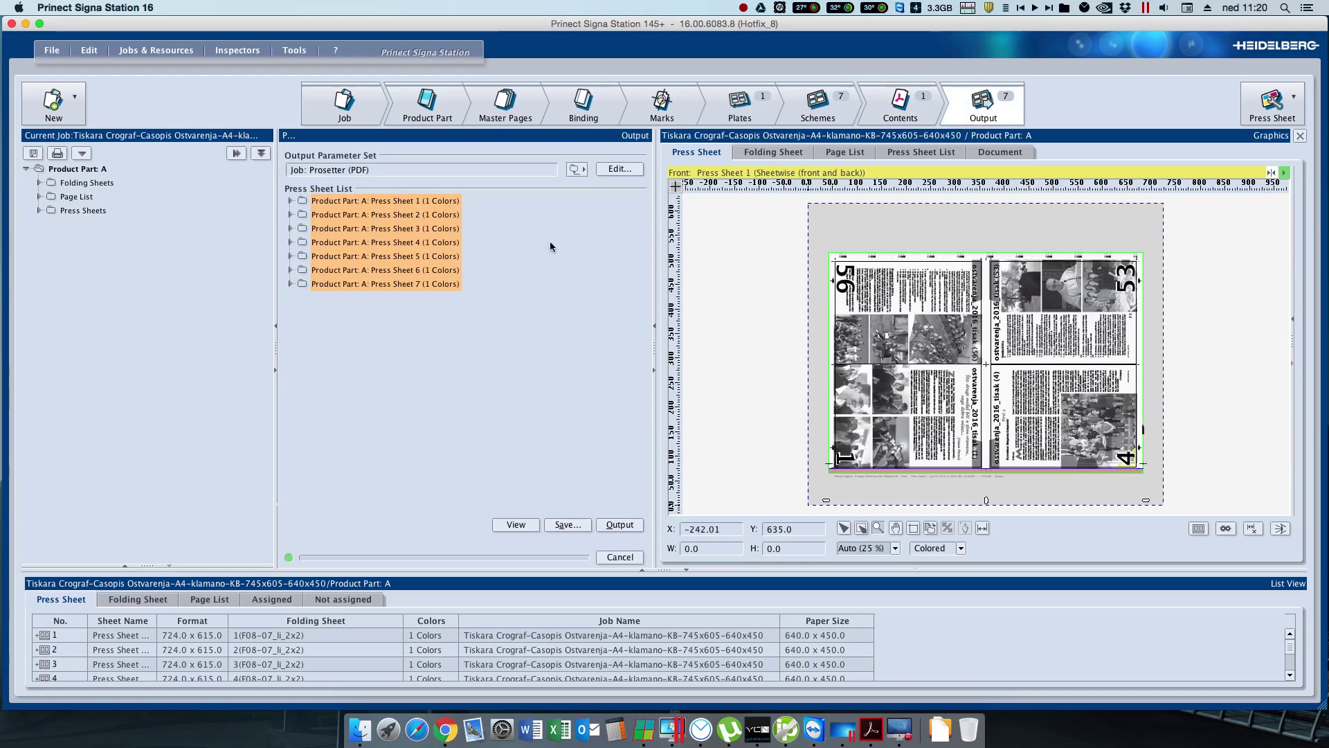
click(578, 169)
click(638, 187)
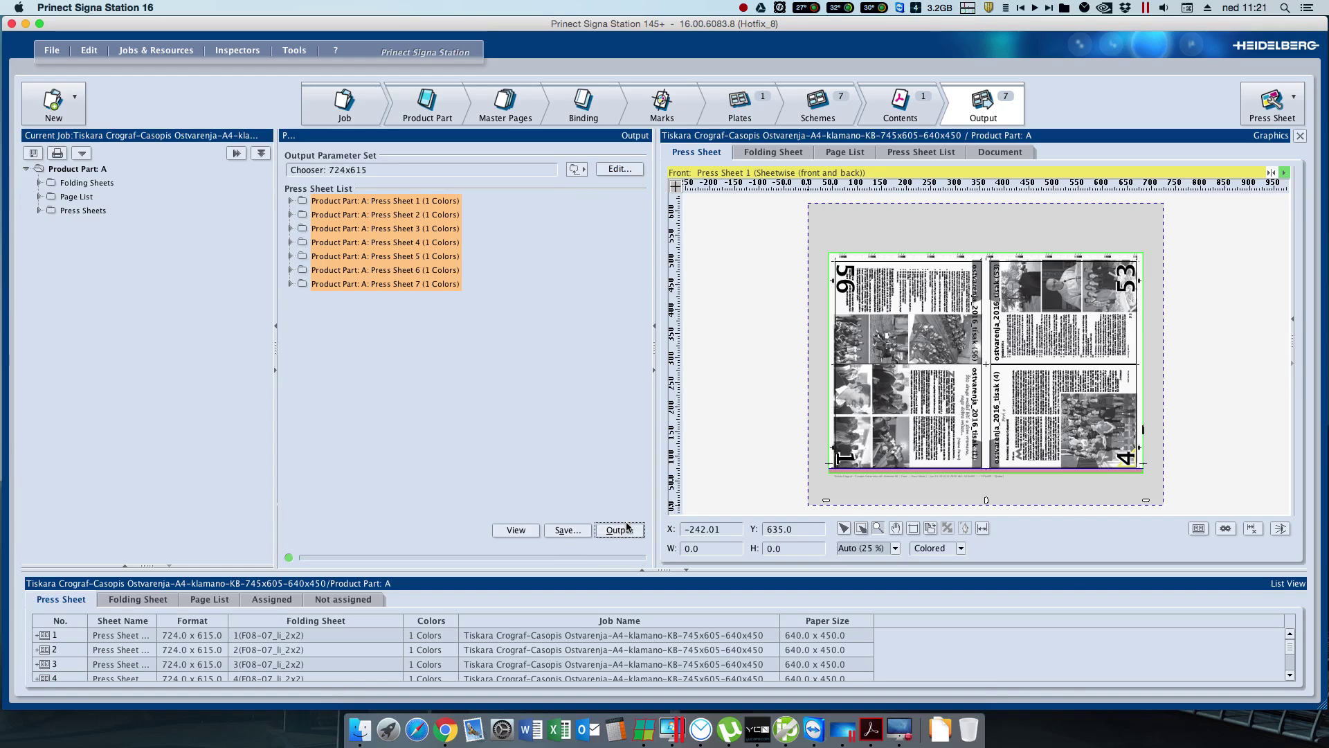
Step: Save the press sheet output into the časopis folder inside 06.mjesec/26.06./faber under the proposed 745x605 file name
click(580, 531)
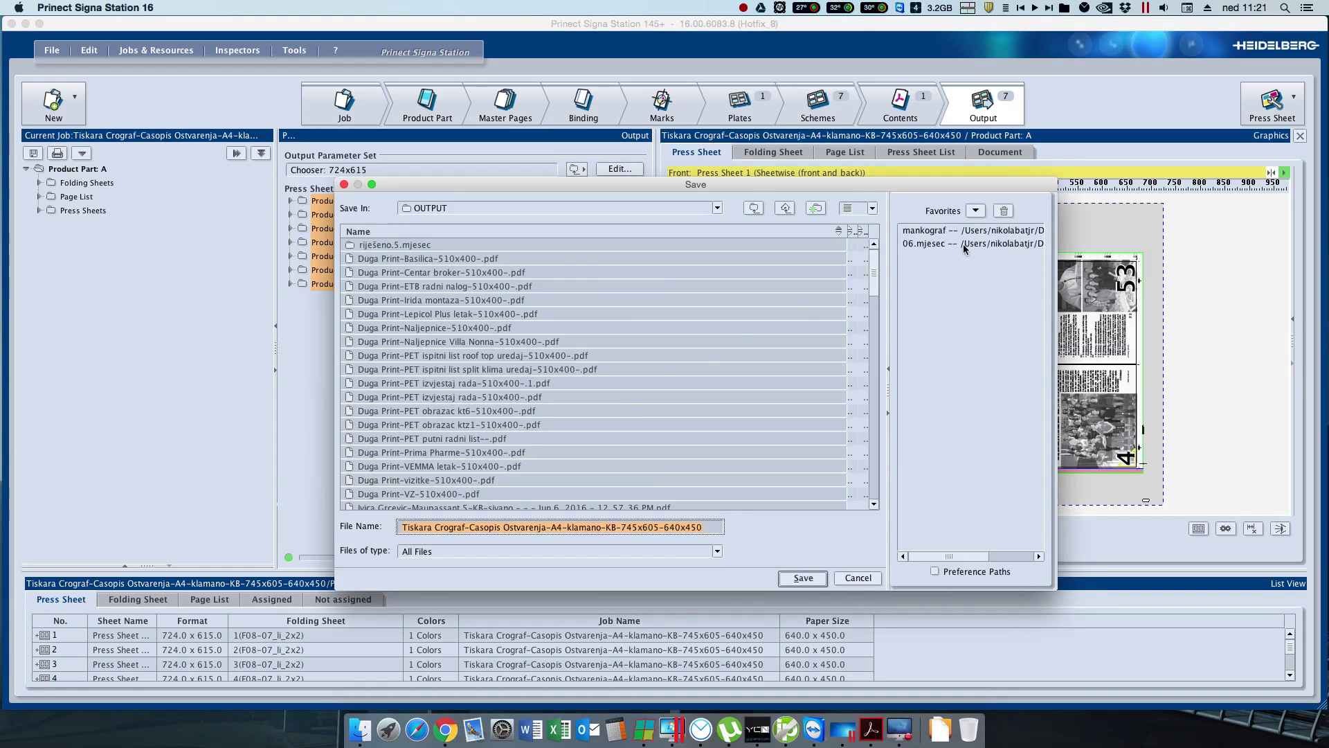
click(962, 243)
double_click(407, 484)
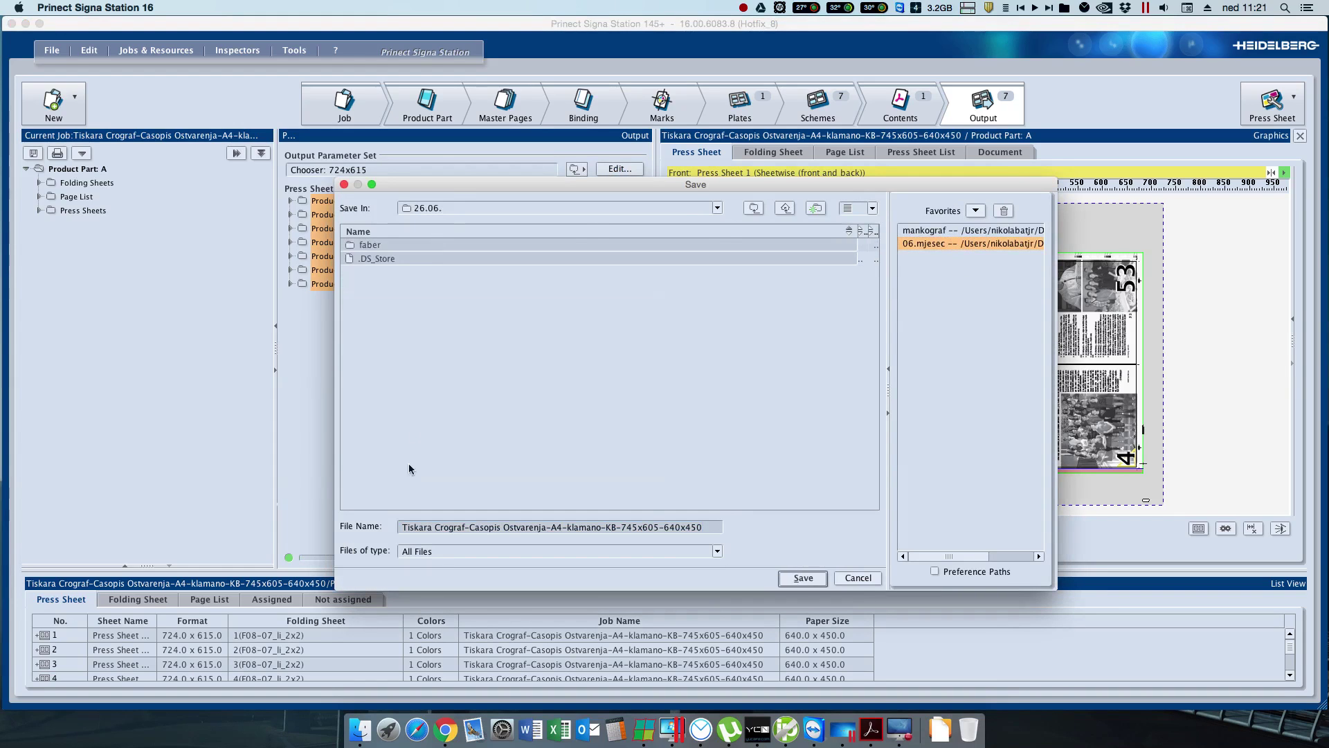
double_click(425, 248)
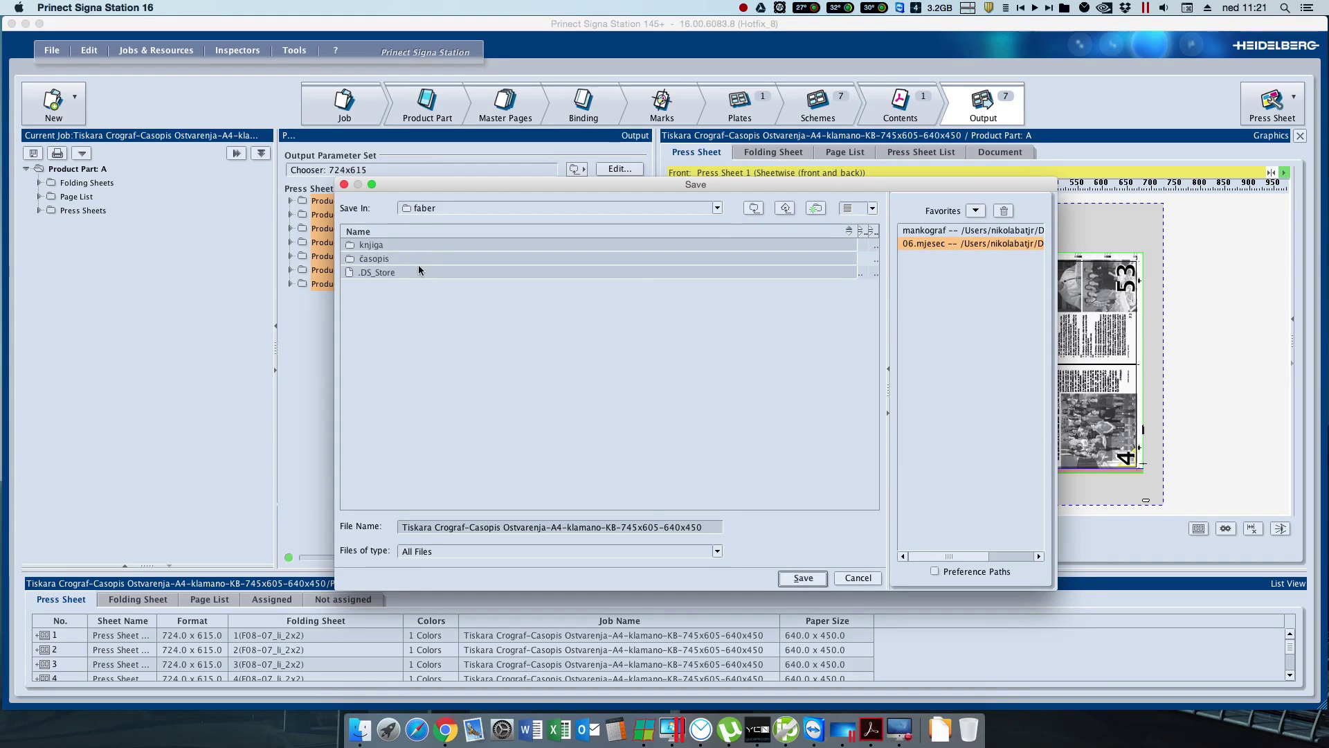
double_click(418, 258)
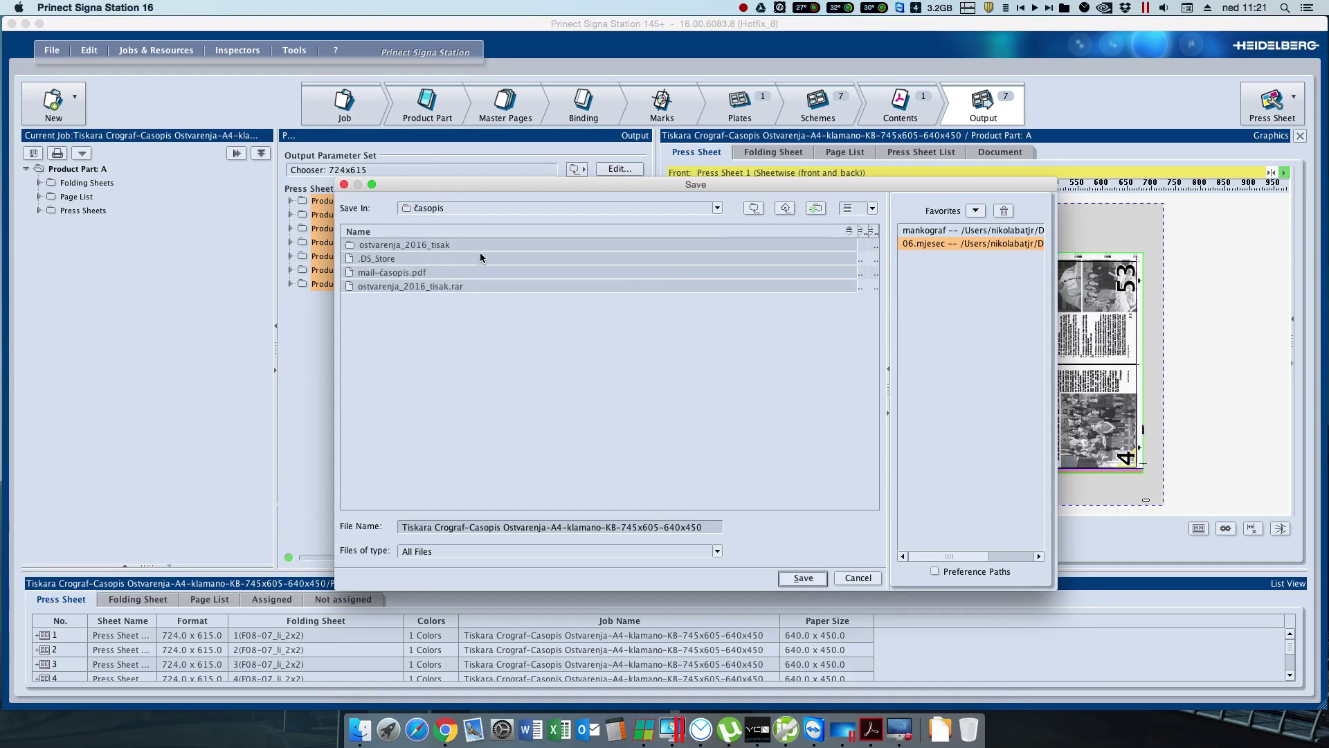
click(802, 580)
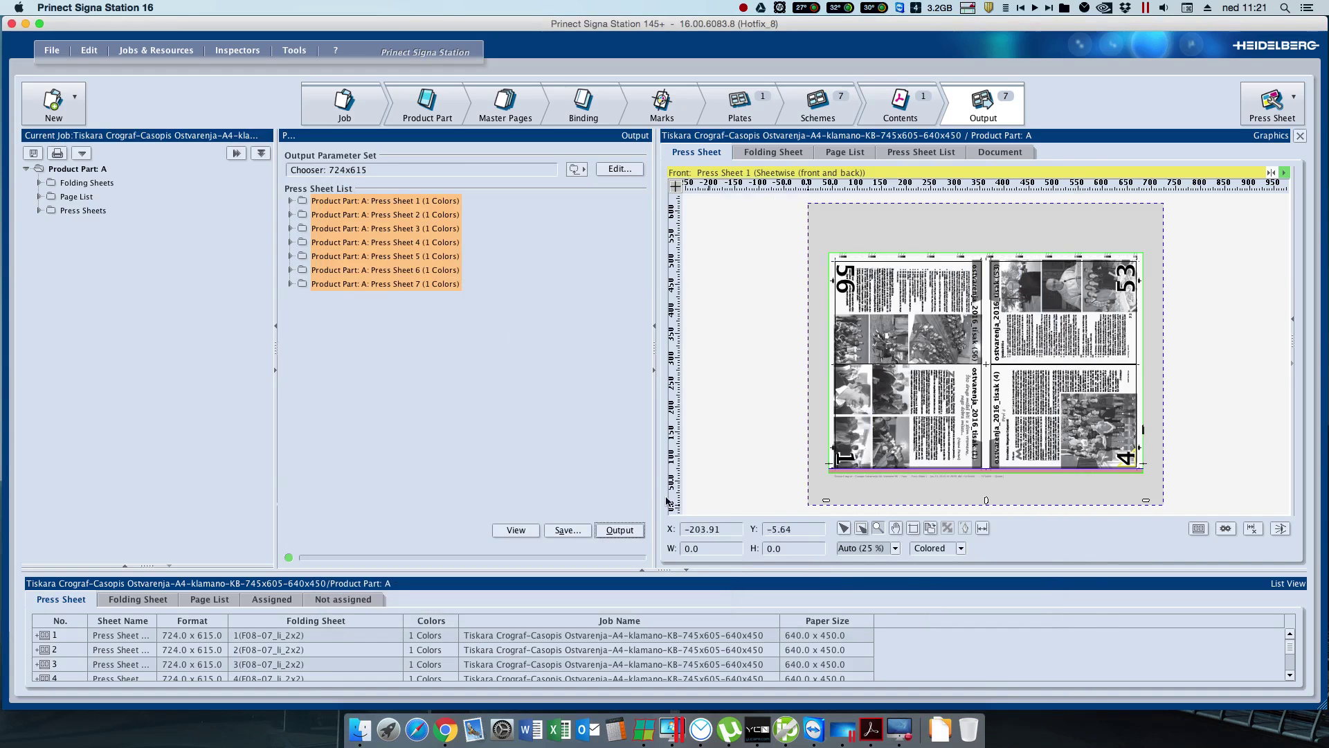
Step: Set the job's user-defined Plate Size attribute to 724x615
click(367, 104)
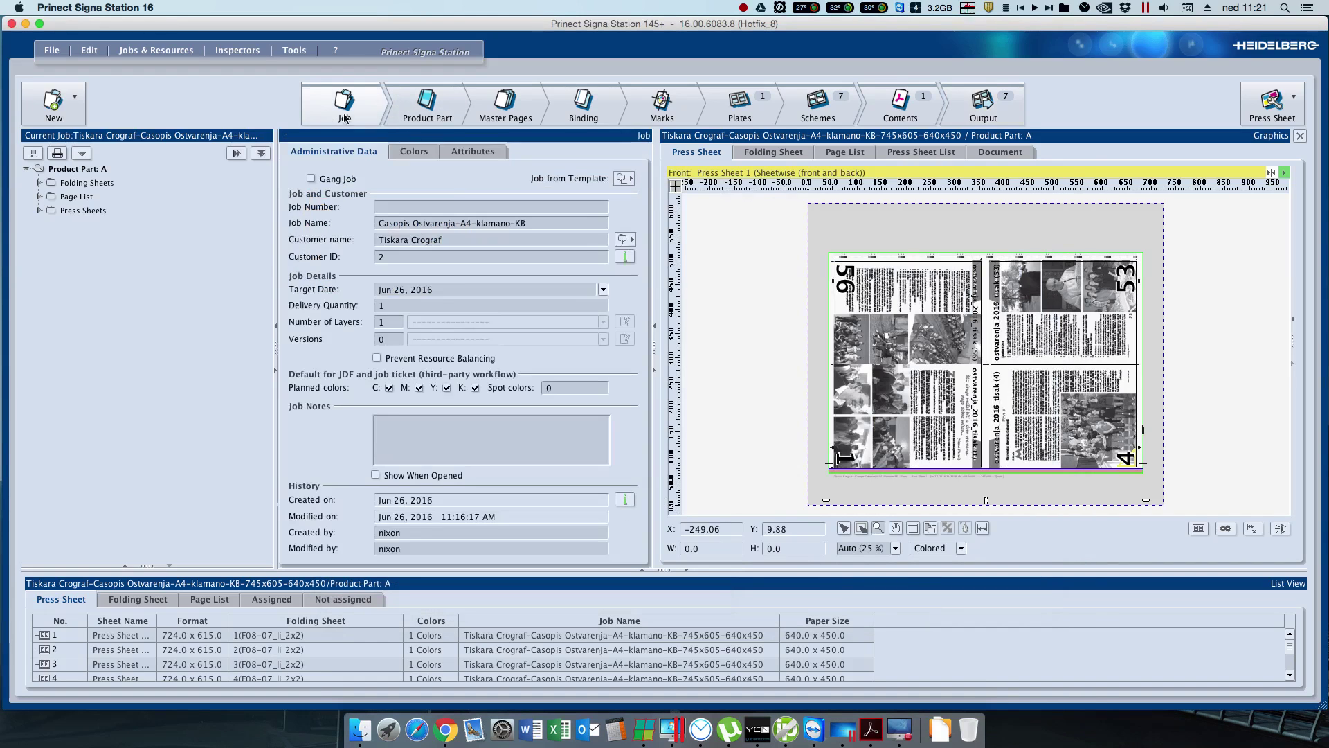
click(459, 151)
double_click(407, 224)
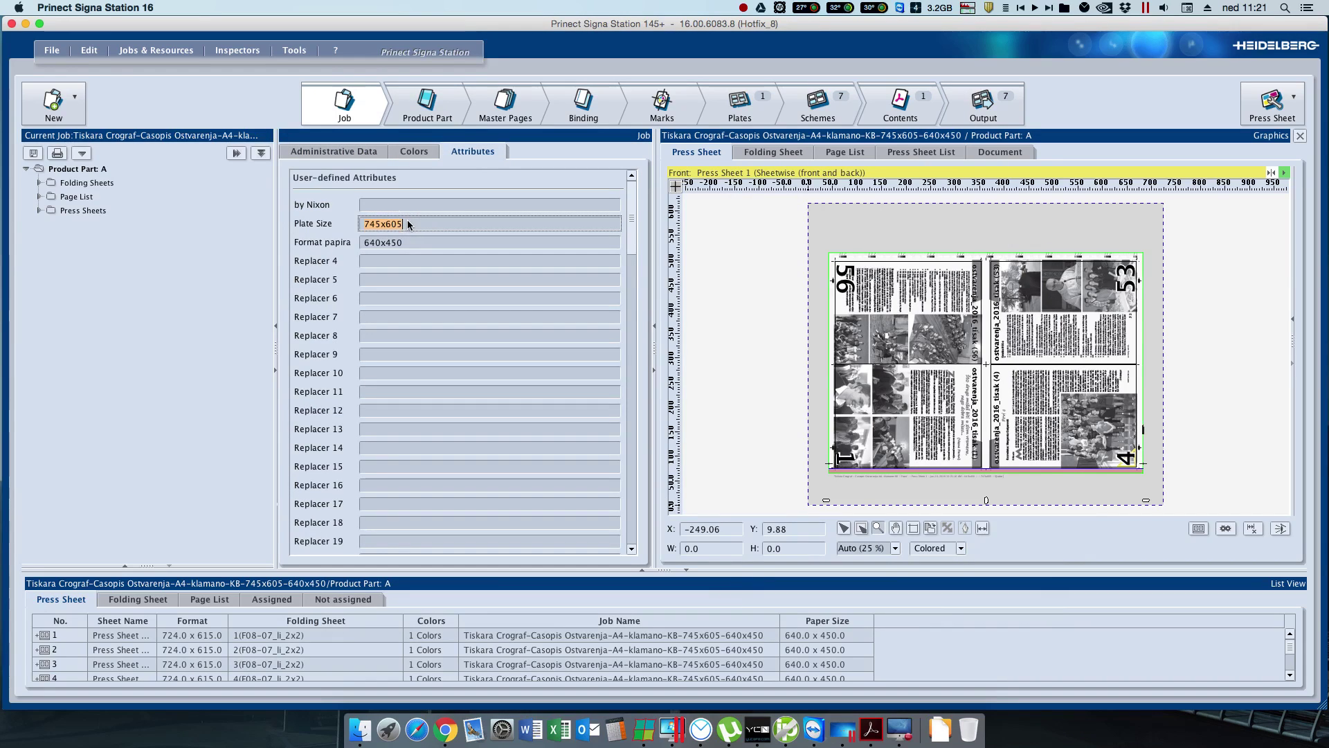
text(7)
key(Tab)
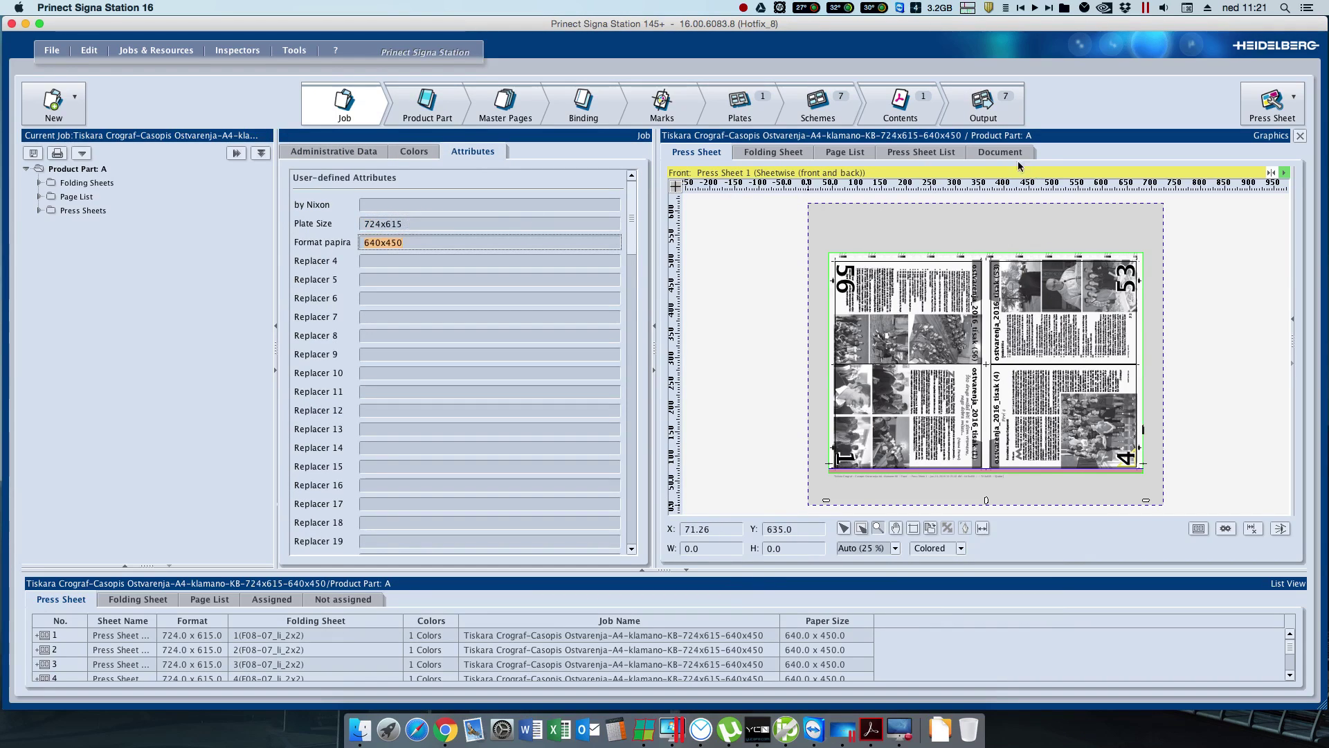
Step: Save the output of all seven press sheets as "Tiskara Crograf-Casopis Ostvarenja-A4-klamano-KB-724x615-640x450" in 06.mjesec/26.06./faber/časopis
click(983, 104)
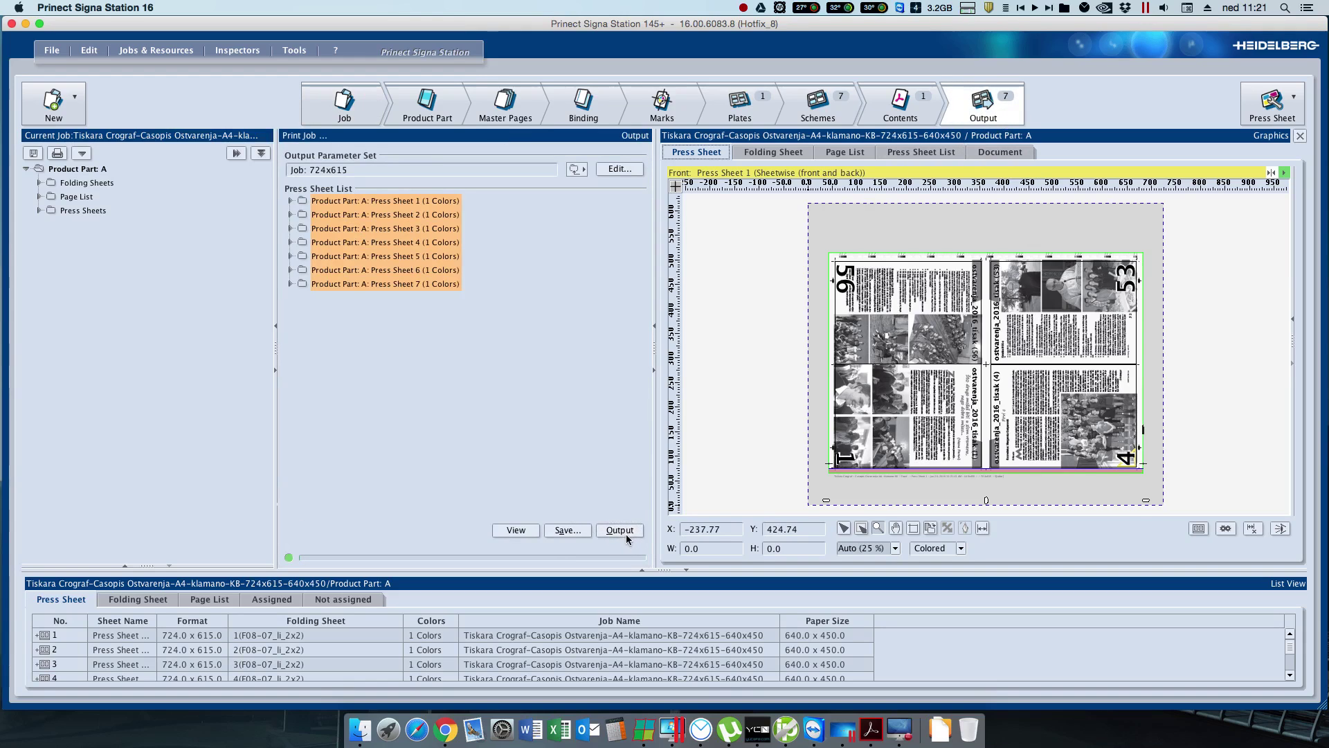
click(564, 530)
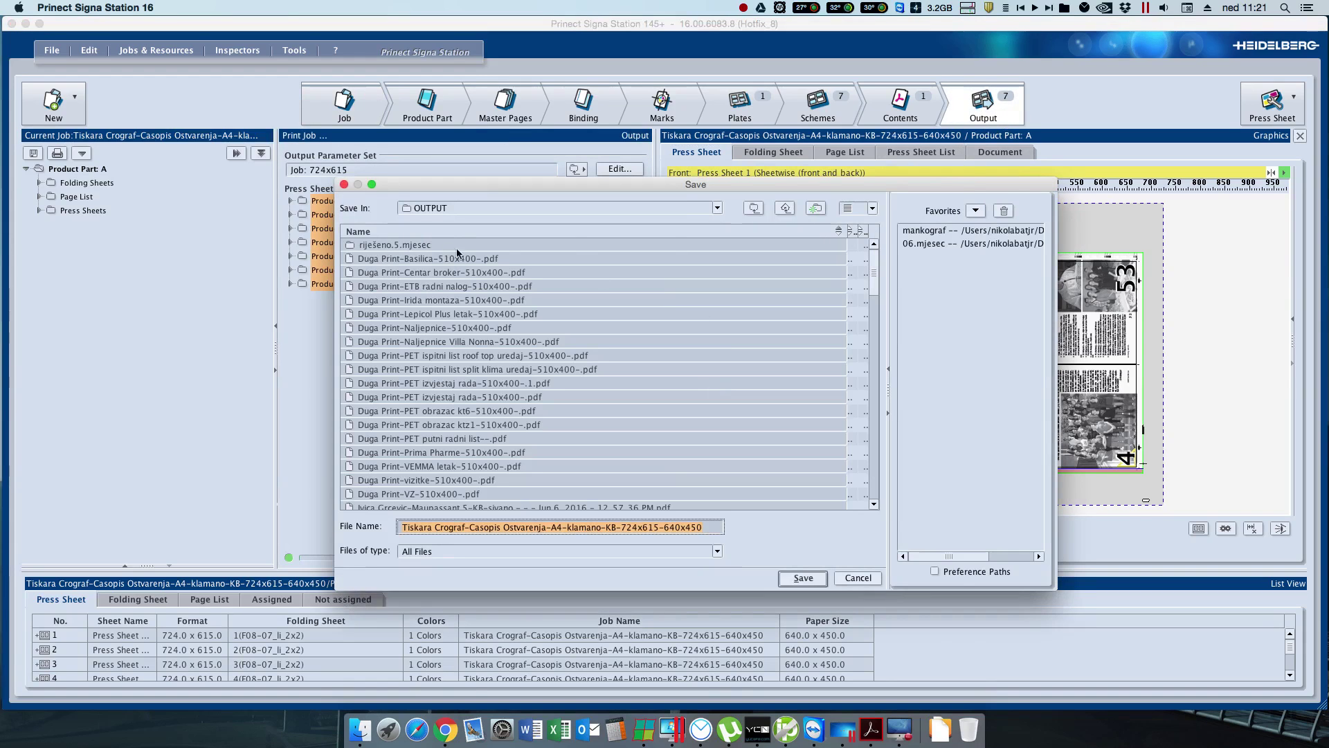
click(980, 243)
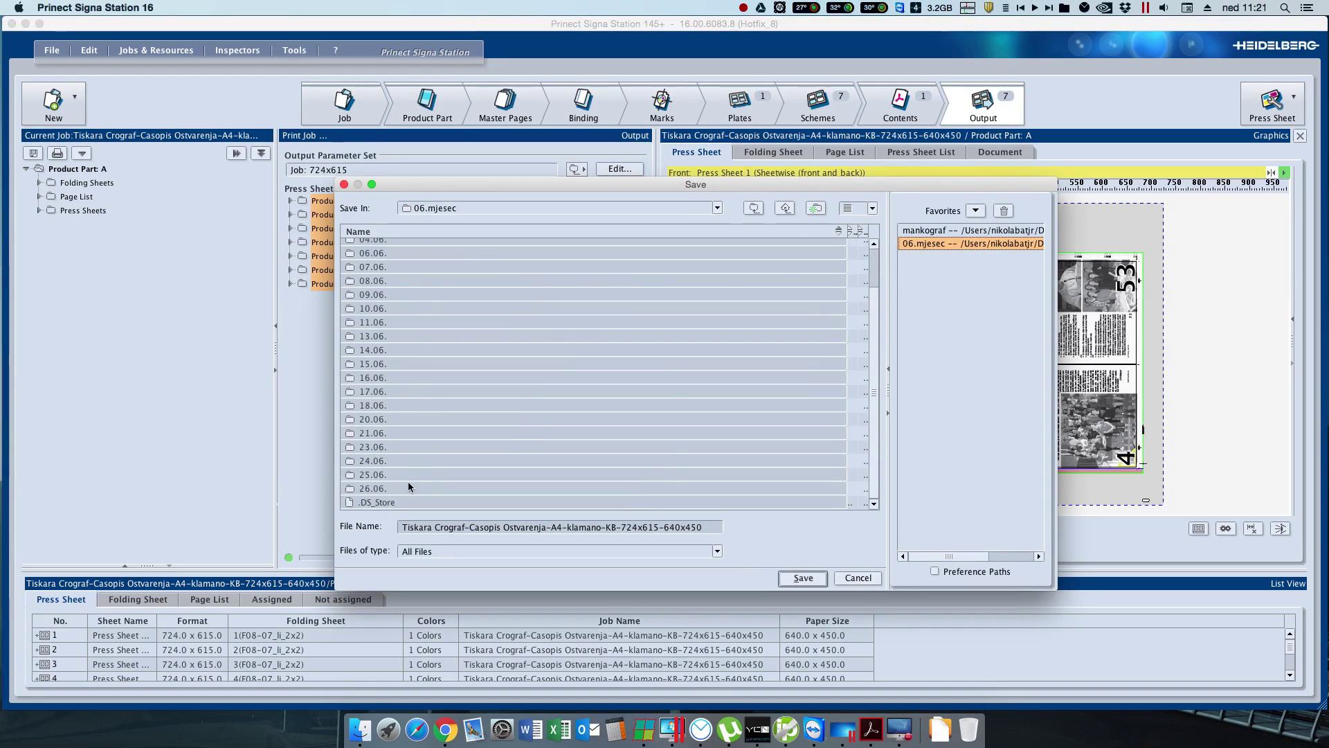
click(406, 488)
double_click(405, 488)
double_click(439, 244)
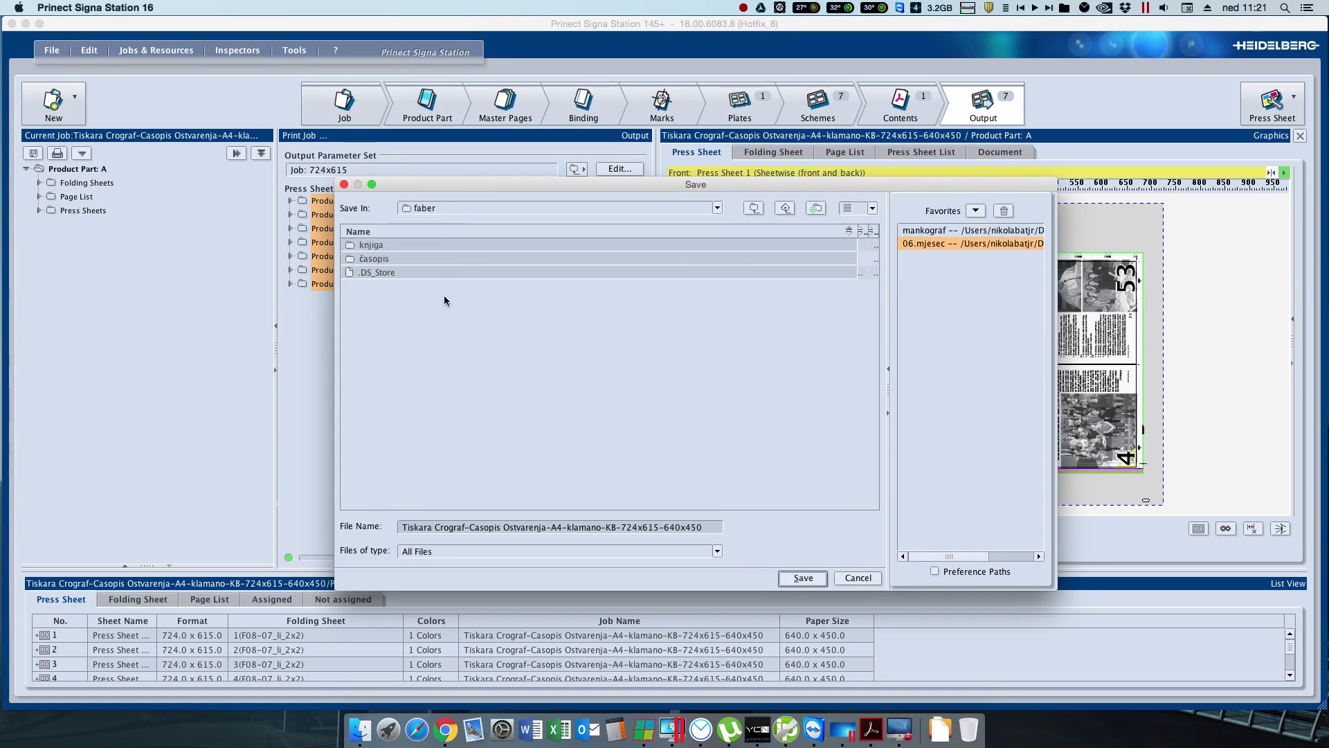
double_click(432, 262)
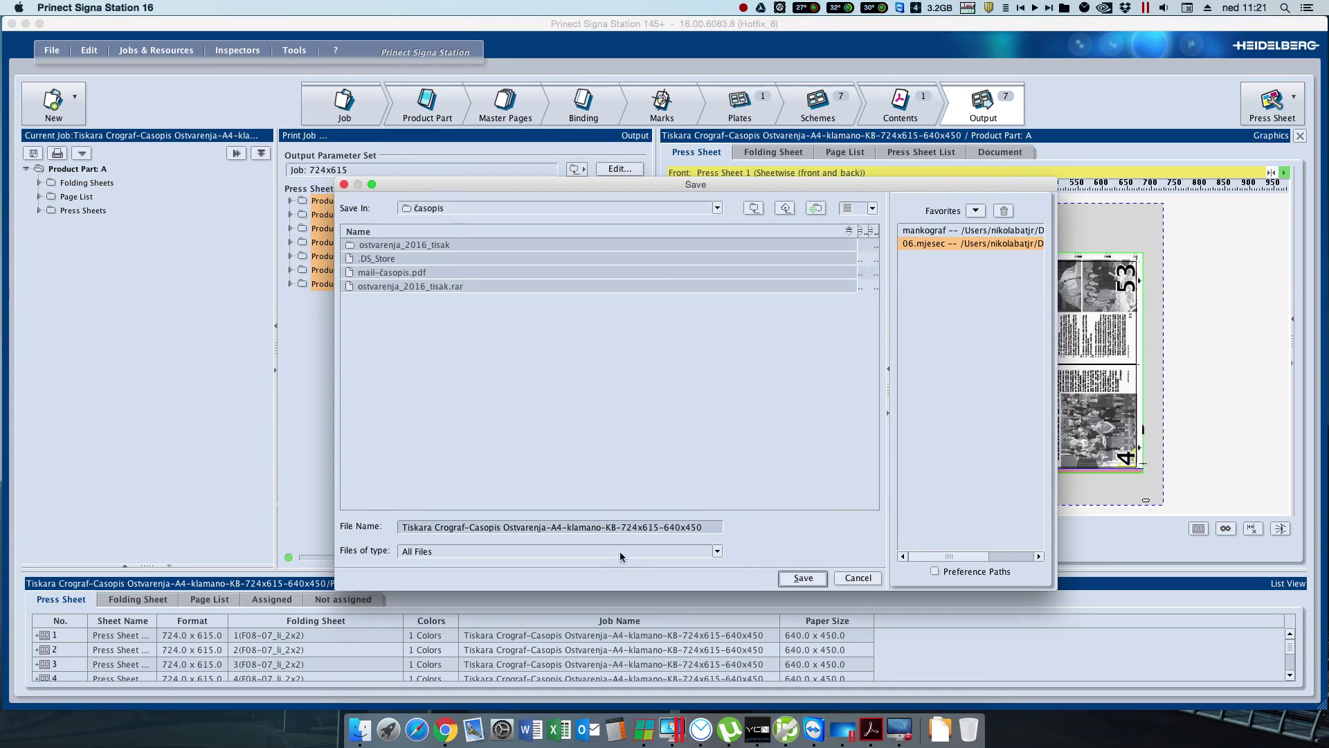
click(801, 578)
Step: Save the job as "Tiskara Crograf-Casopis Ostvarenja-A4-klamano-KB-724x615-640x450.sdf" in the časopis folder under 06.mjesec/26.06./faber
click(57, 49)
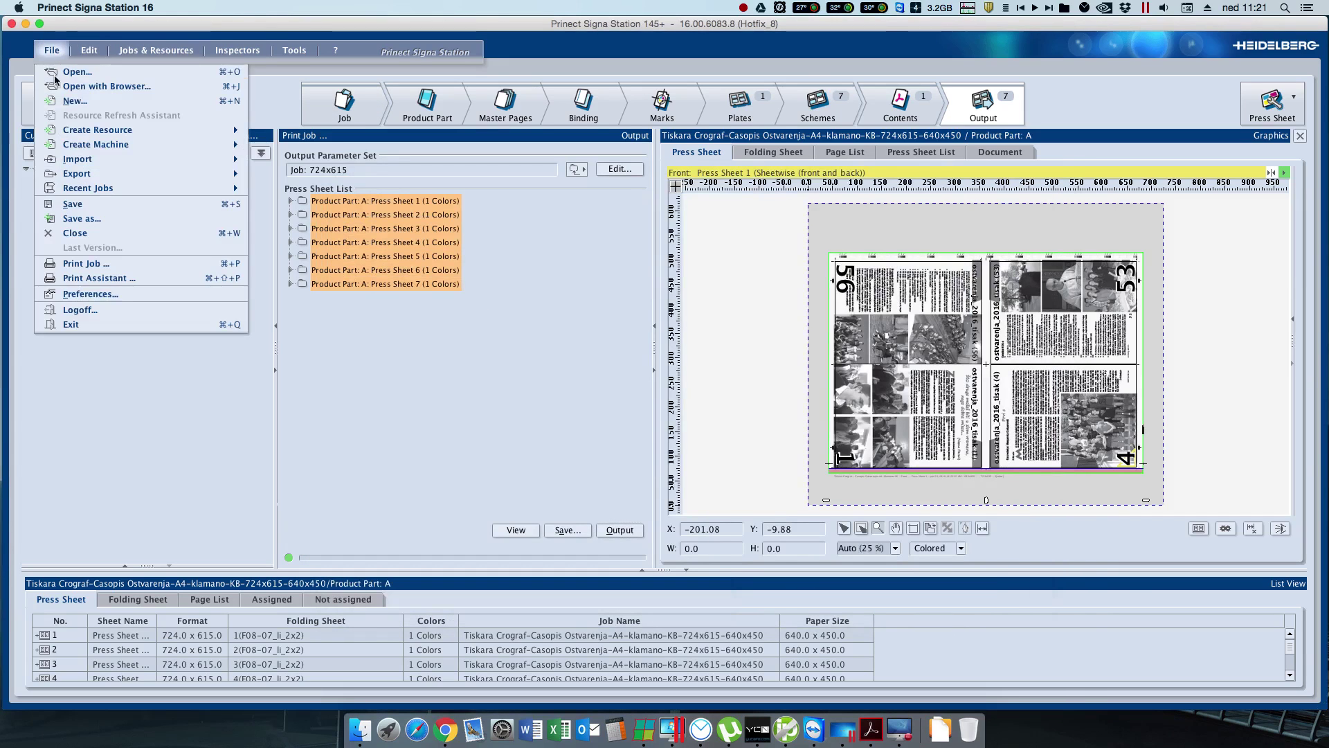
click(70, 211)
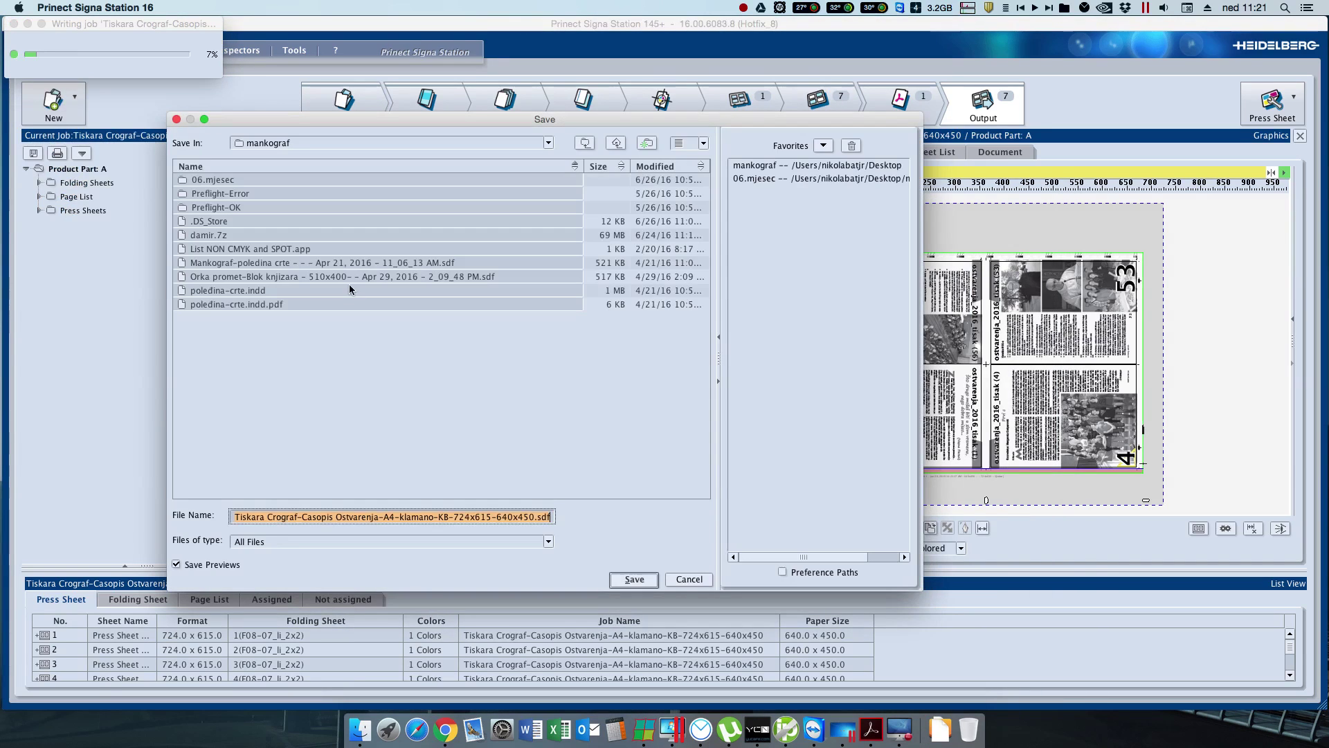
double_click(243, 177)
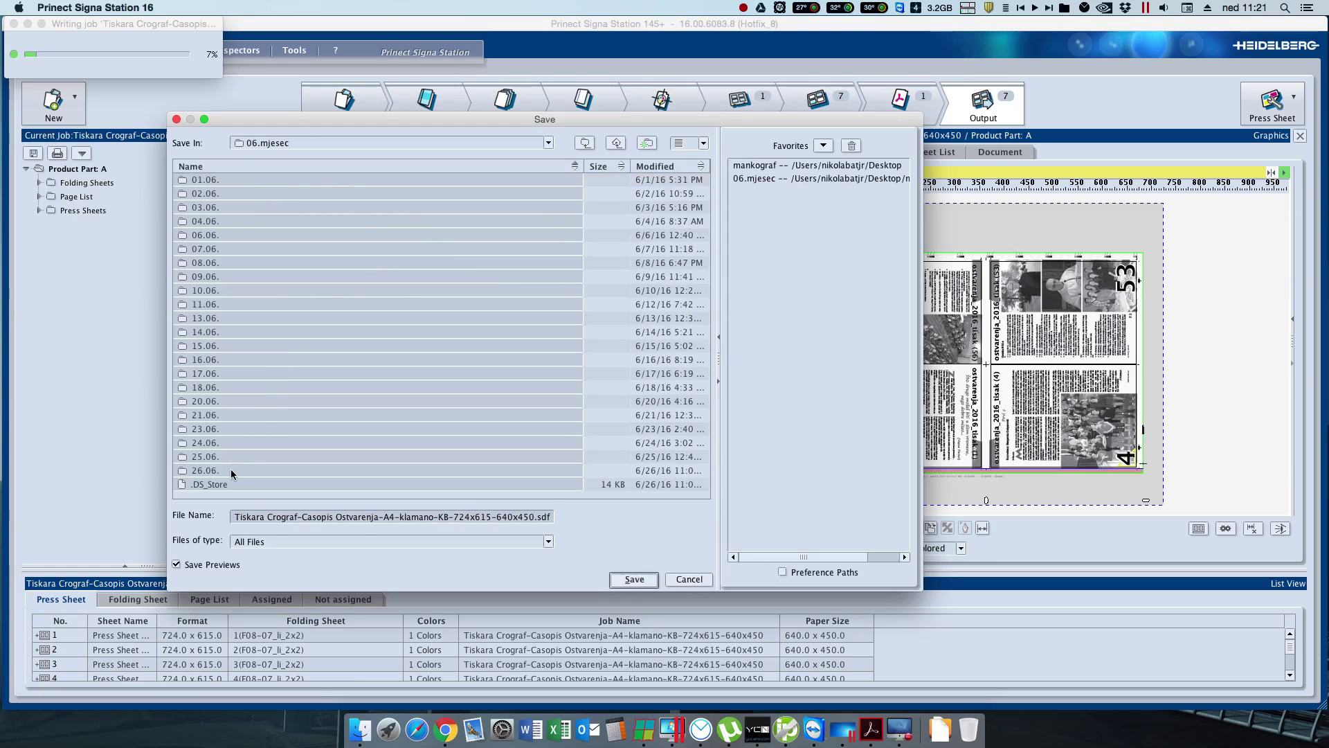
double_click(207, 470)
double_click(252, 181)
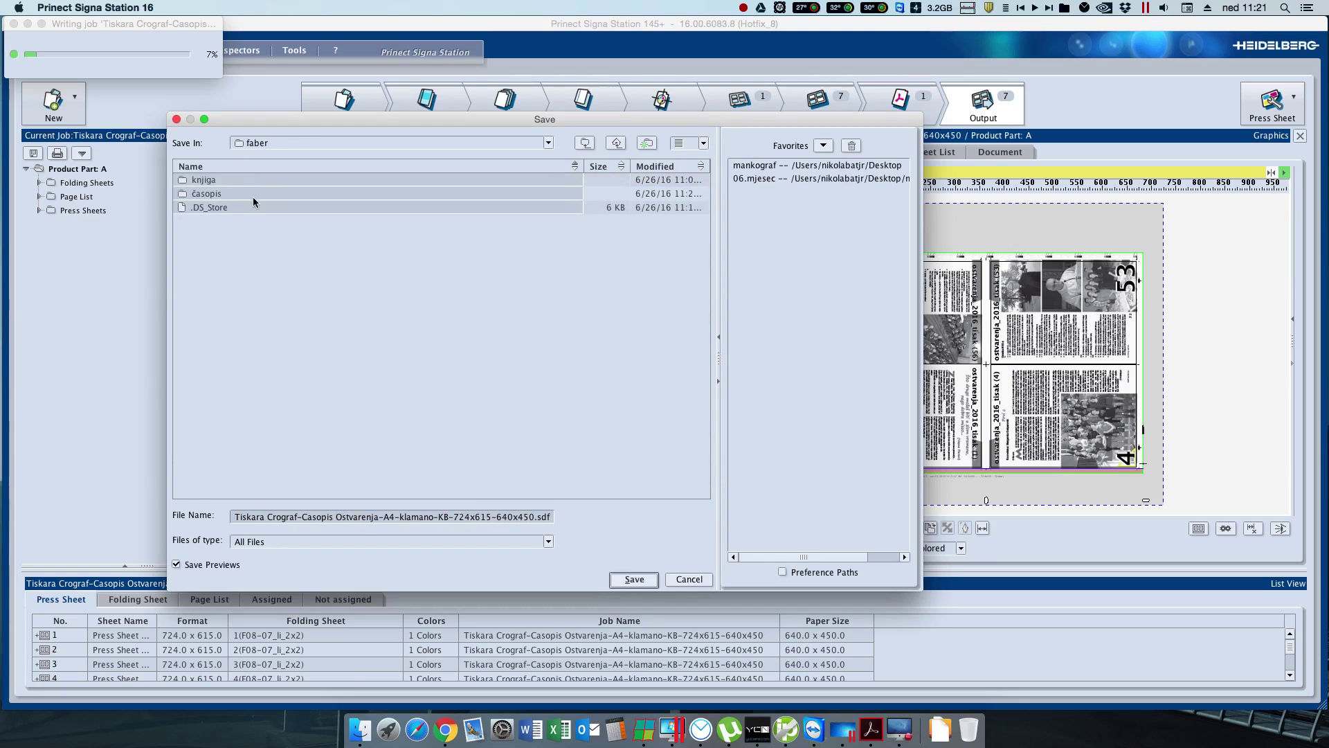
double_click(252, 197)
key(Return)
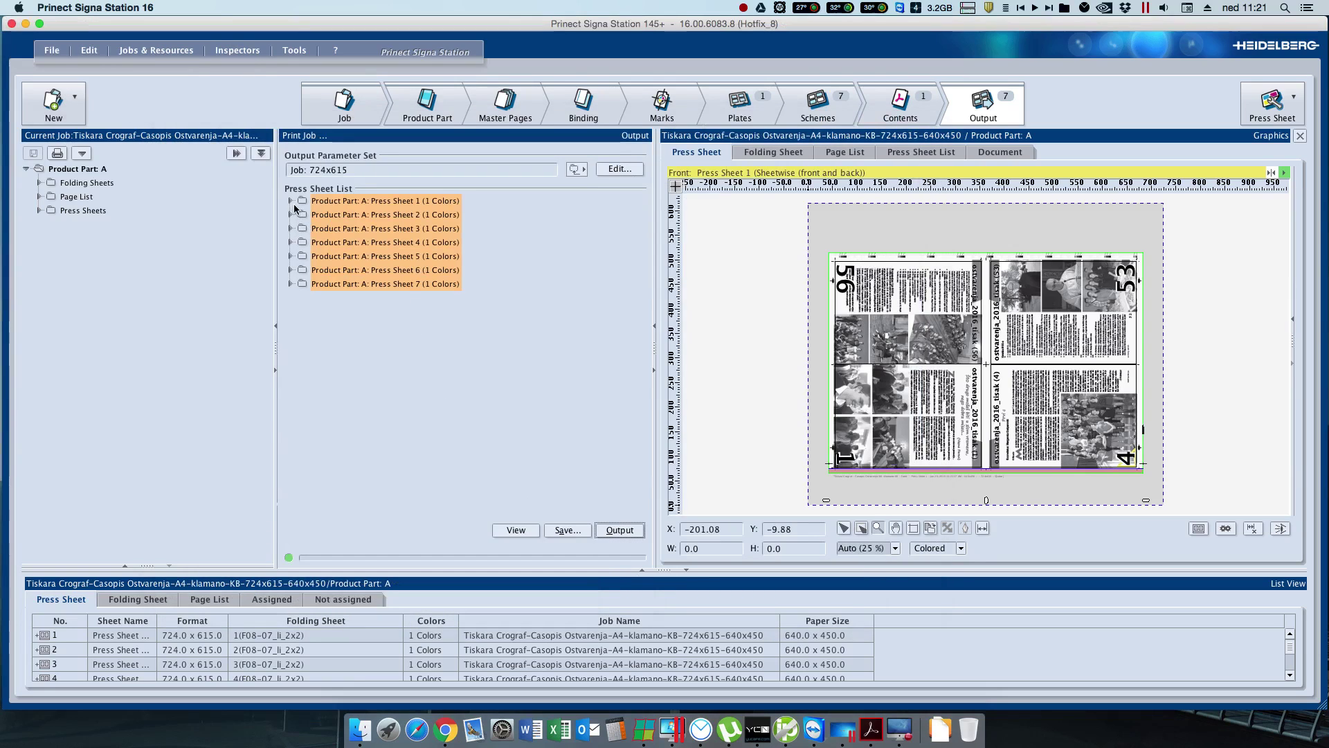
Step: Remove the ostvarenja_2016_tisak.pdf document from the job's contents
click(898, 118)
click(390, 166)
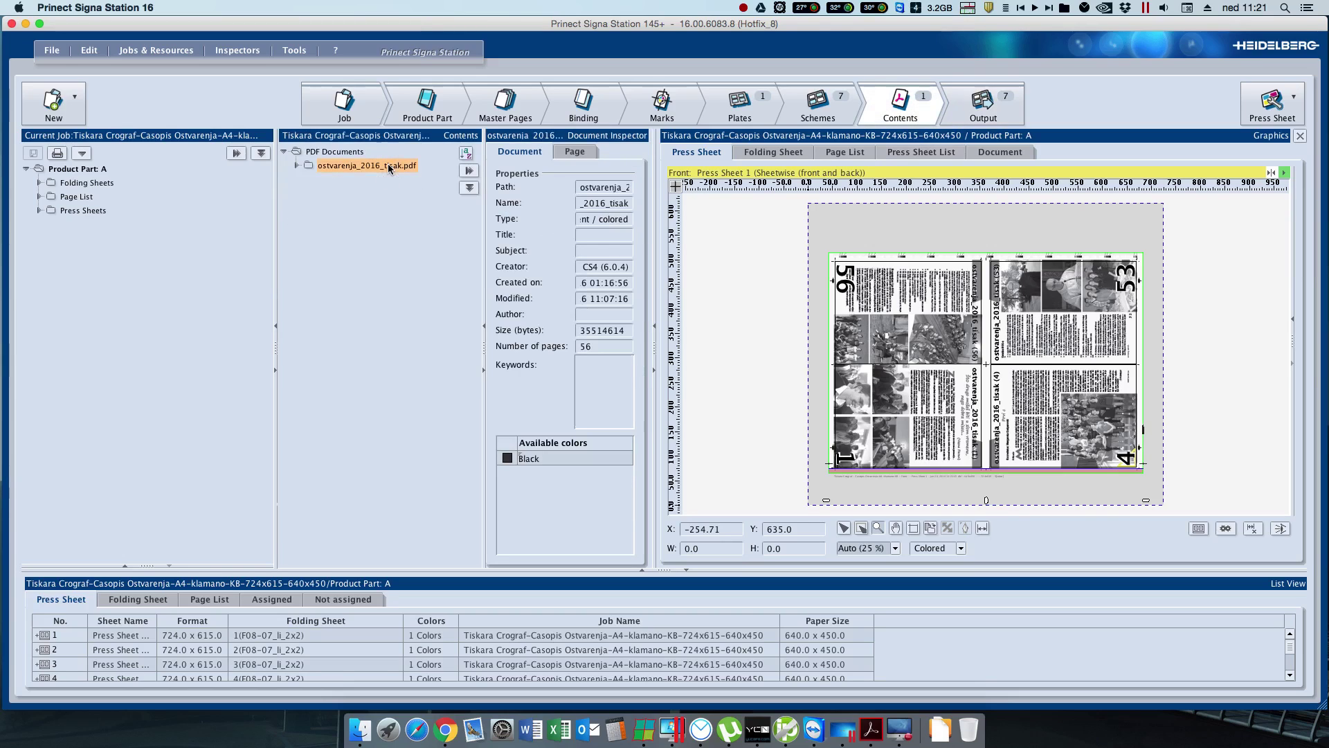
key(Delete)
Step: Set the user-defined Plate Size attribute to 745x605 and open the job's administrative data
click(353, 113)
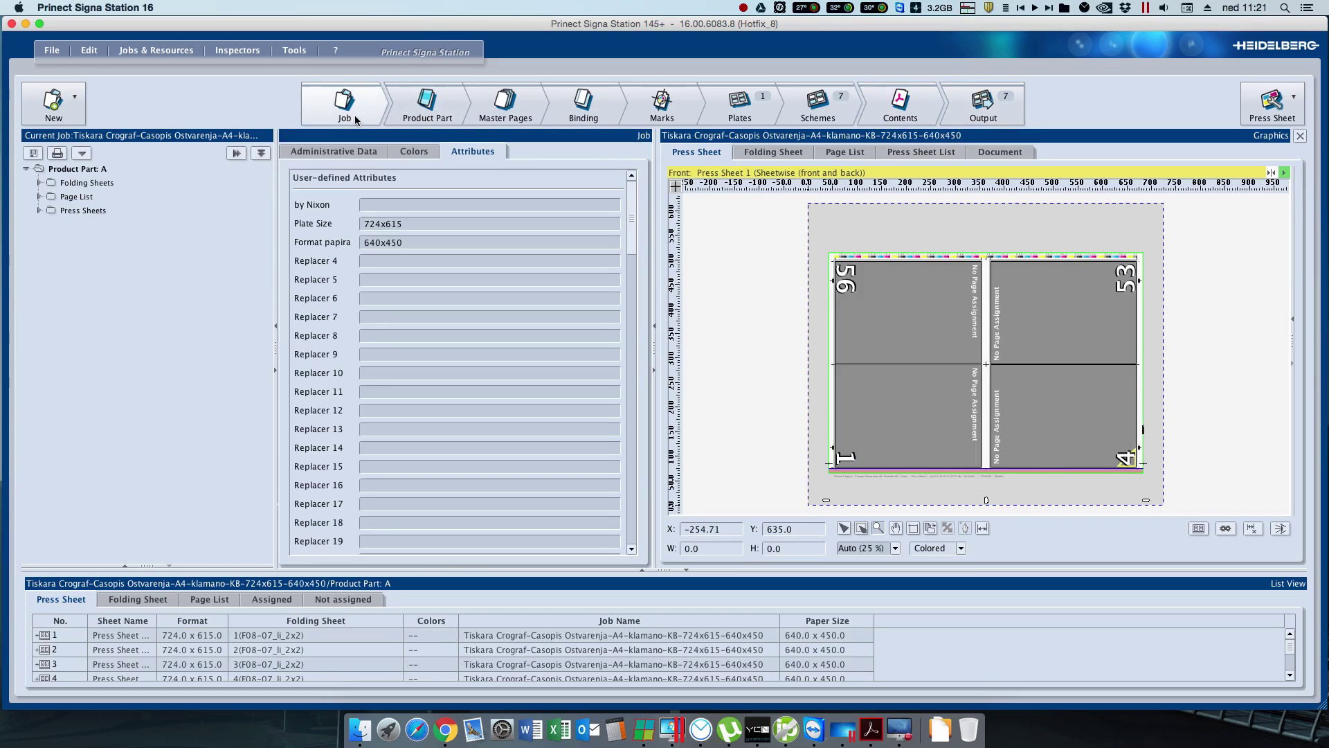
double_click(409, 224)
text(745x605)
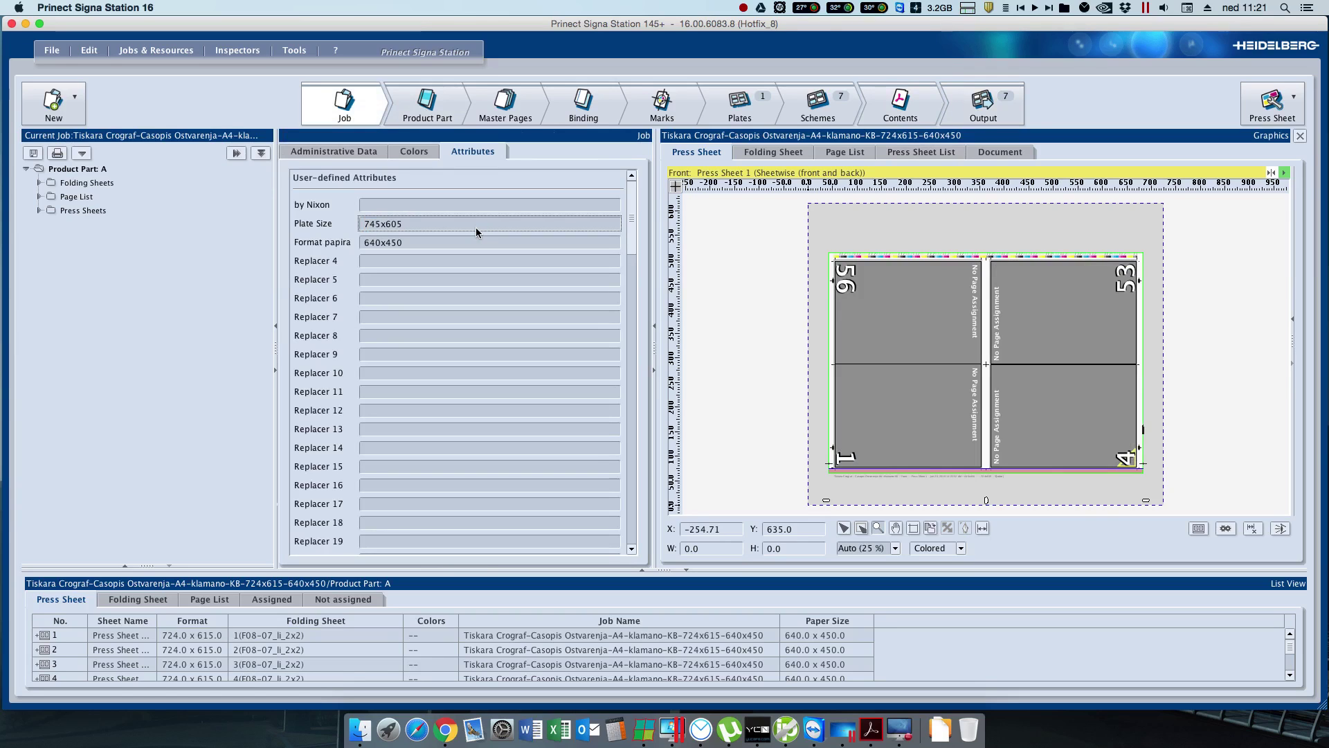
click(427, 105)
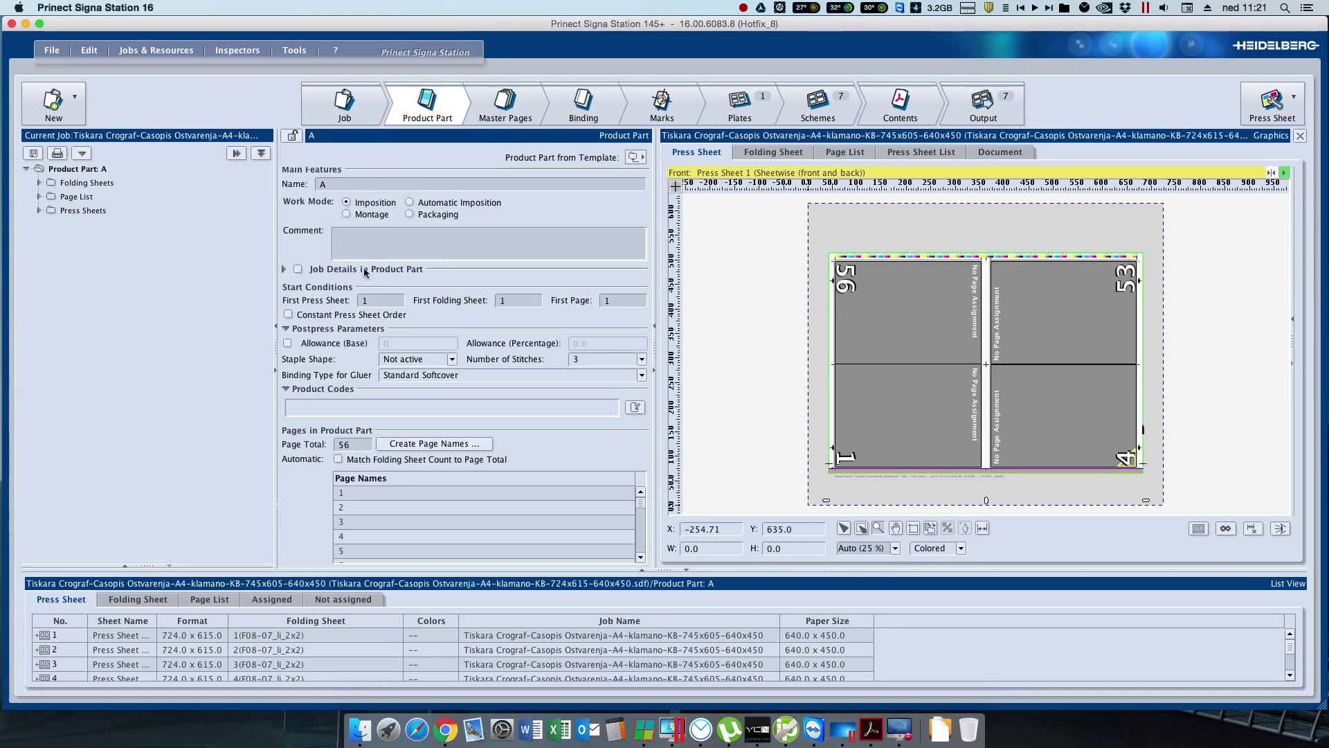
click(356, 109)
click(371, 152)
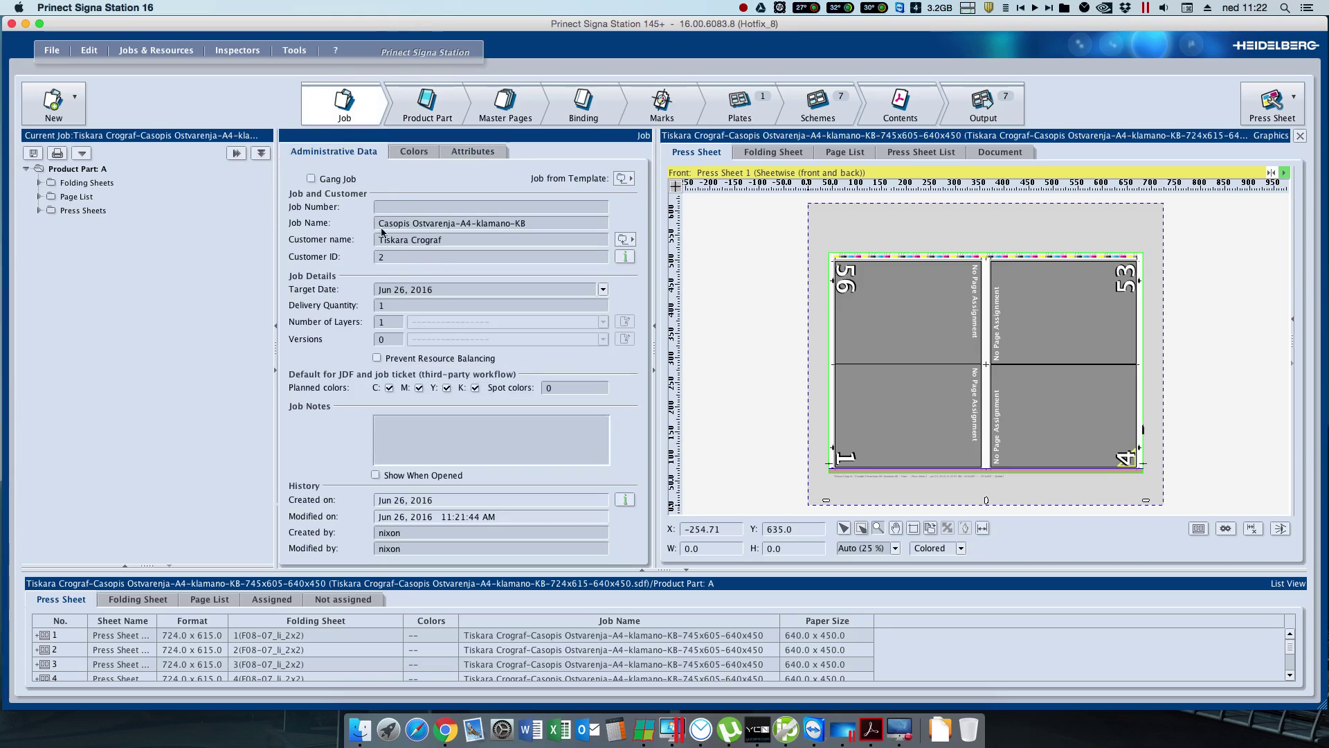
Step: Rename the job as Casopis Ostvarenja-A4-klamano-OMOT and set the master page width to 420
click(534, 228)
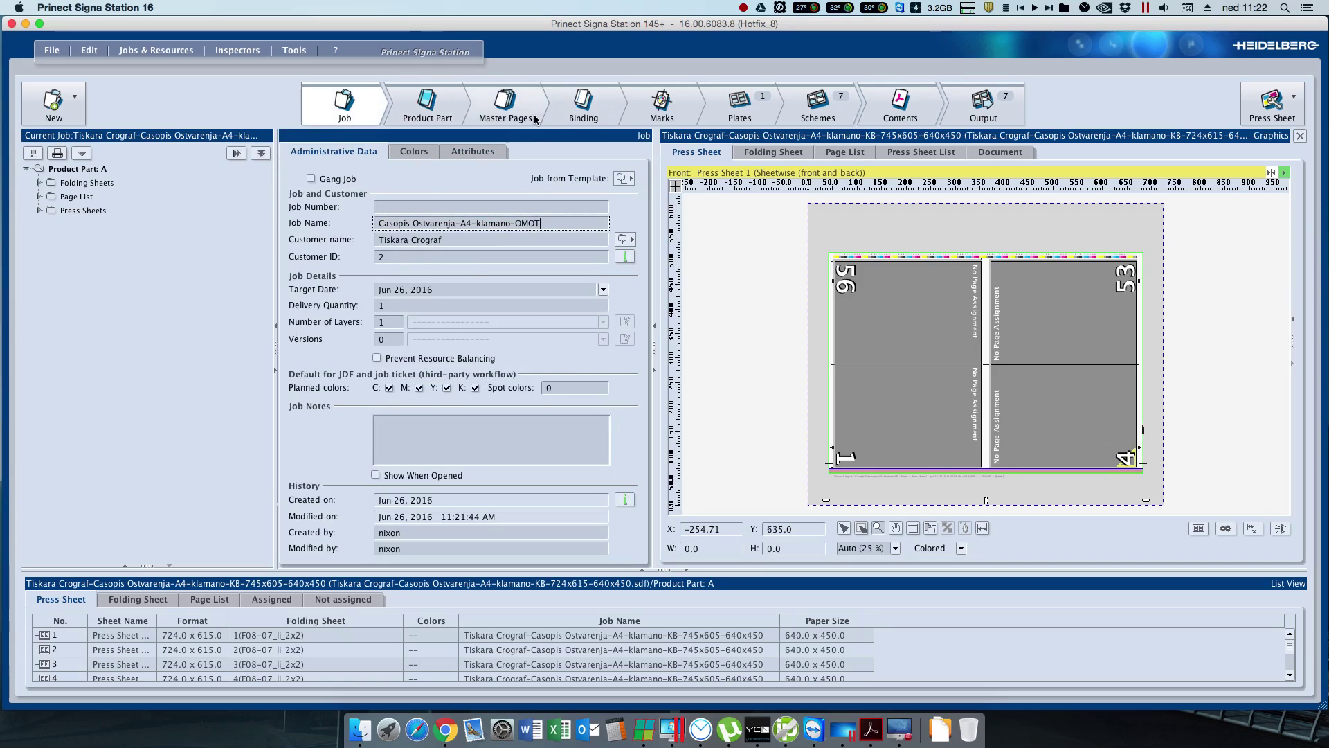
click(506, 104)
click(378, 183)
text(420)
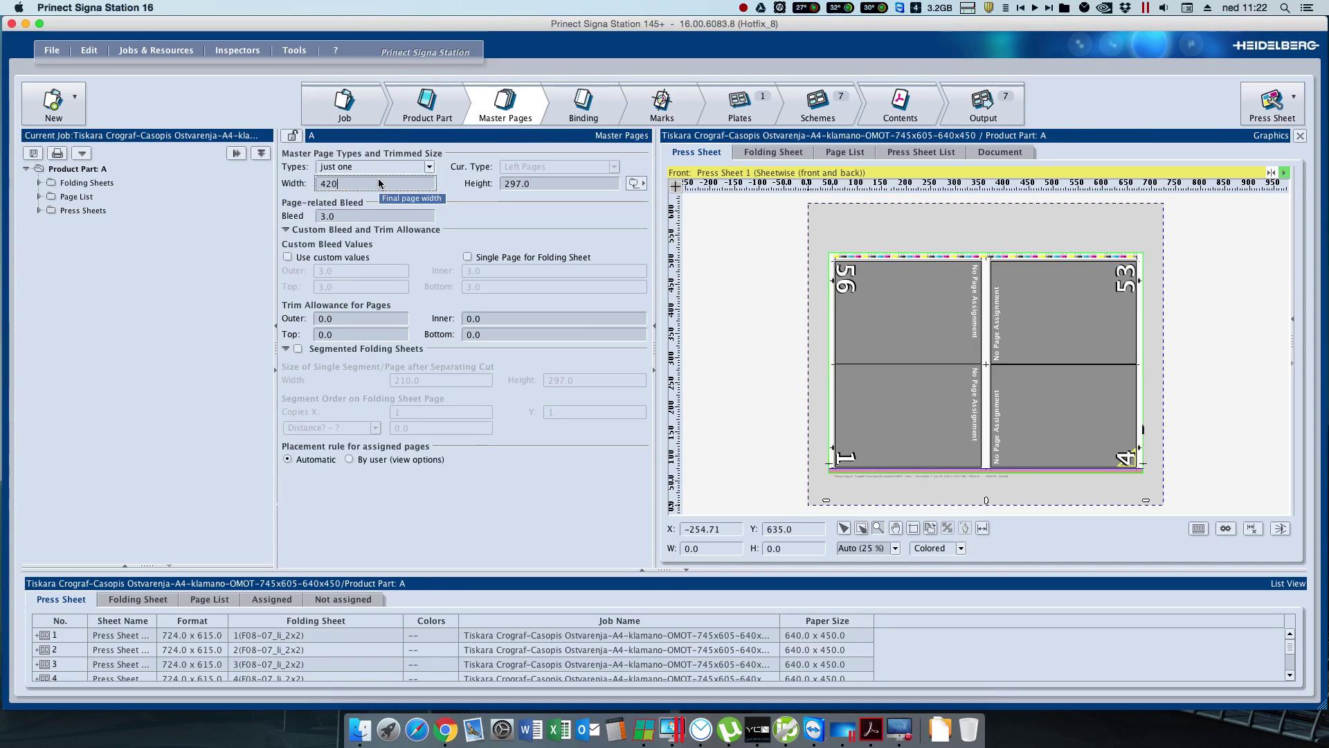
key(Tab)
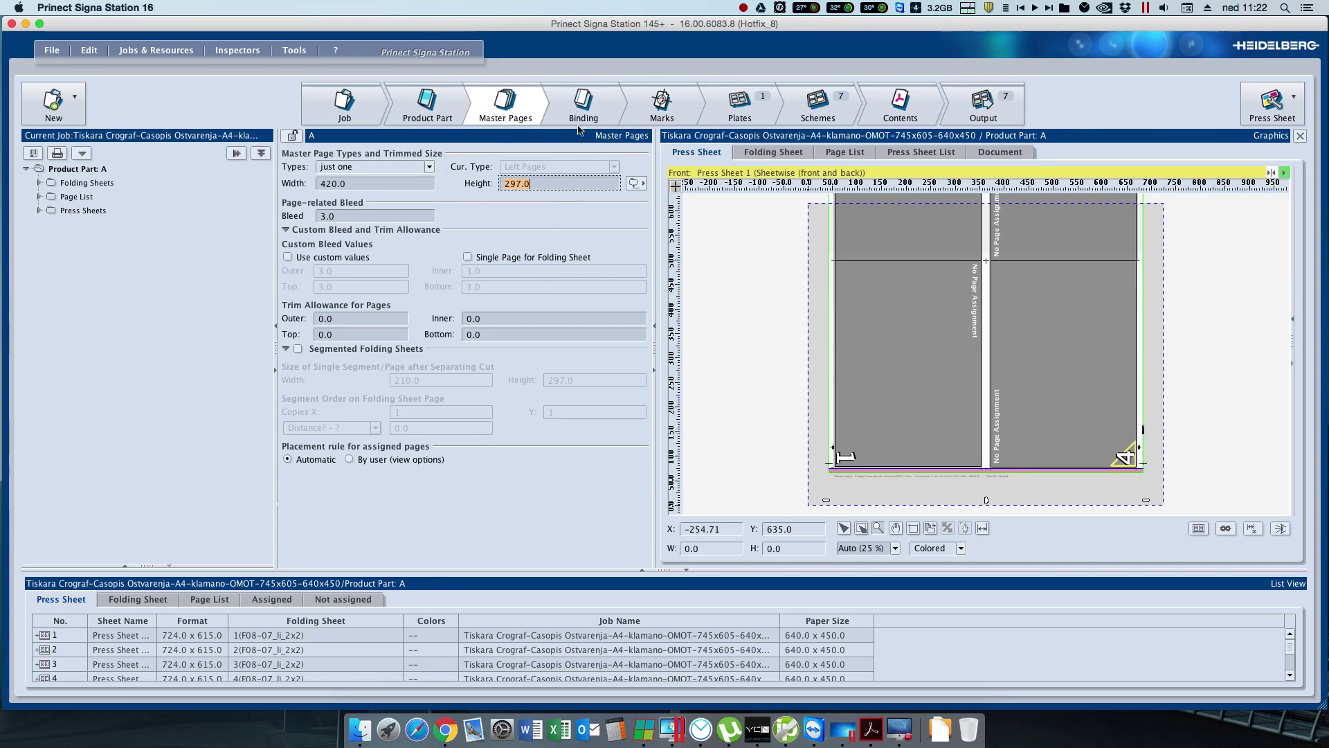
Step: Change the product part's binding method to Loose Binding
click(583, 104)
click(401, 169)
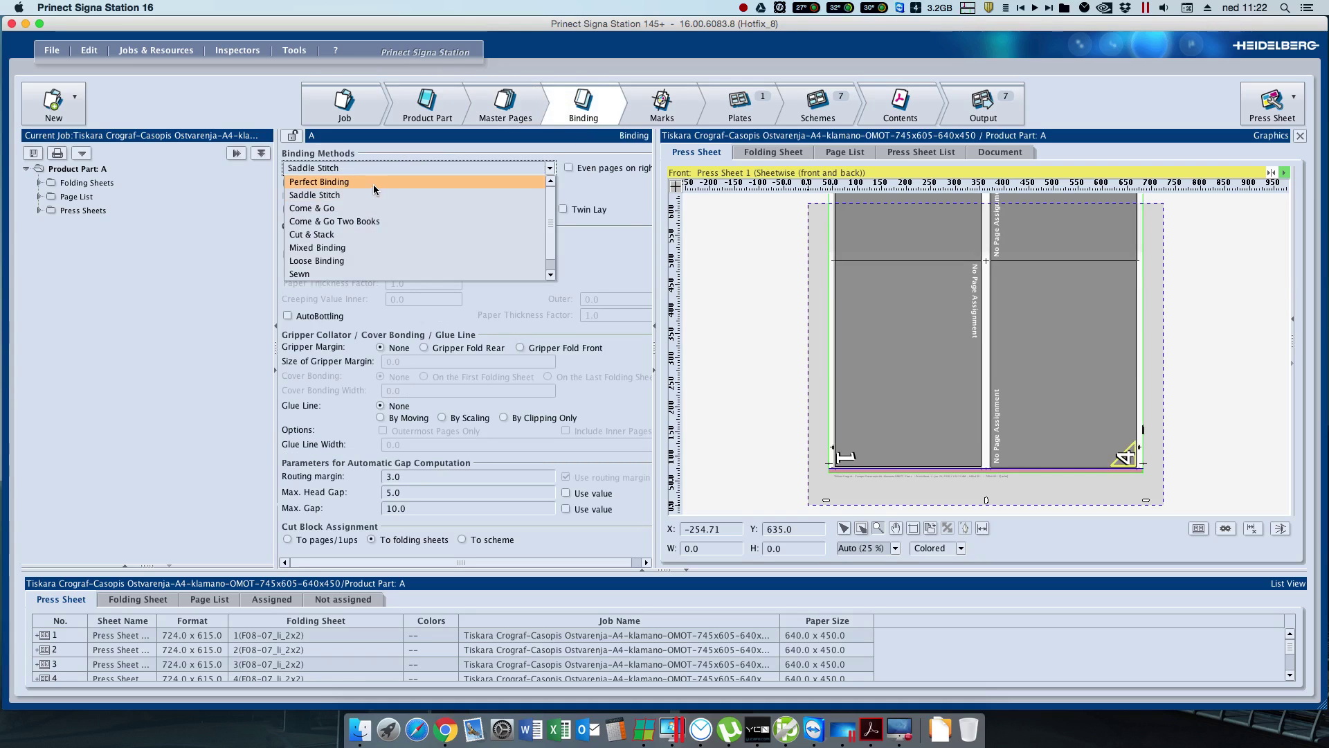
click(344, 260)
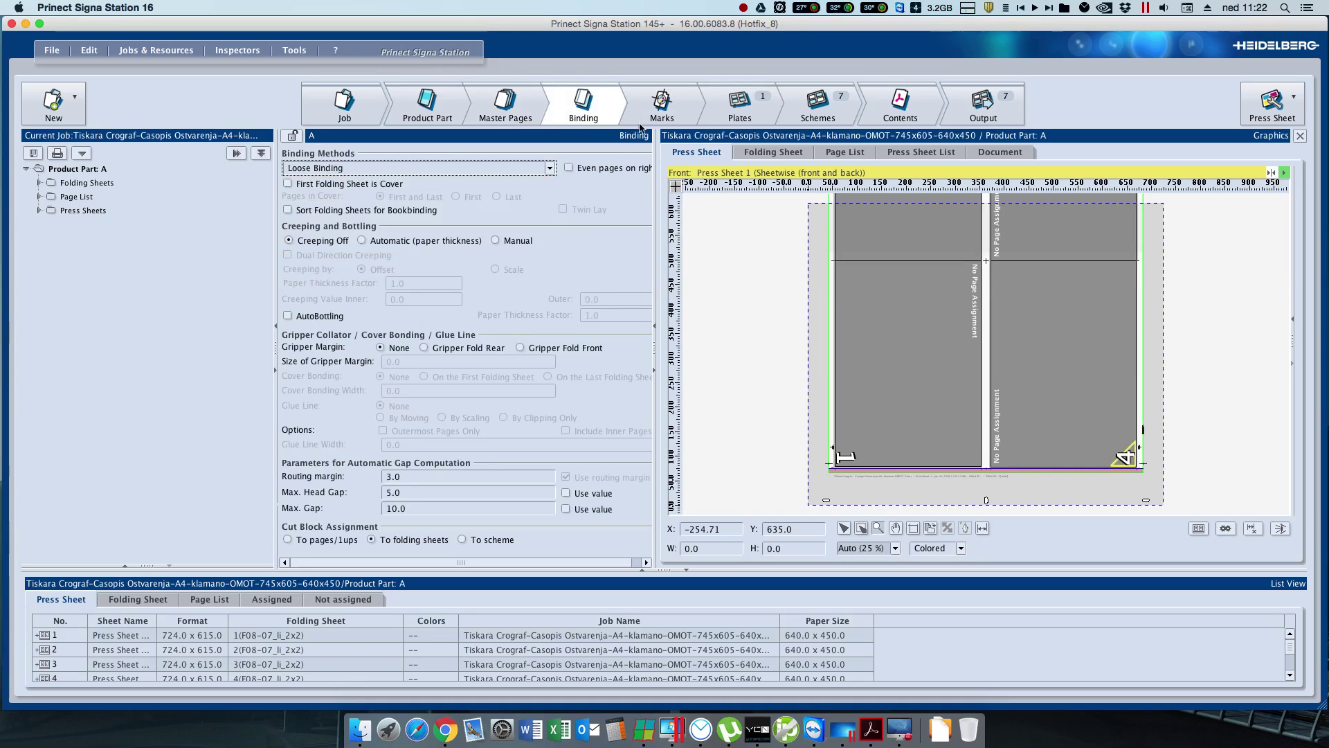
Step: Replace the plate template with 745x605 sa 35mm/kocijančić, replacing only the template marks, and set the work style to Work-and-turn
click(735, 119)
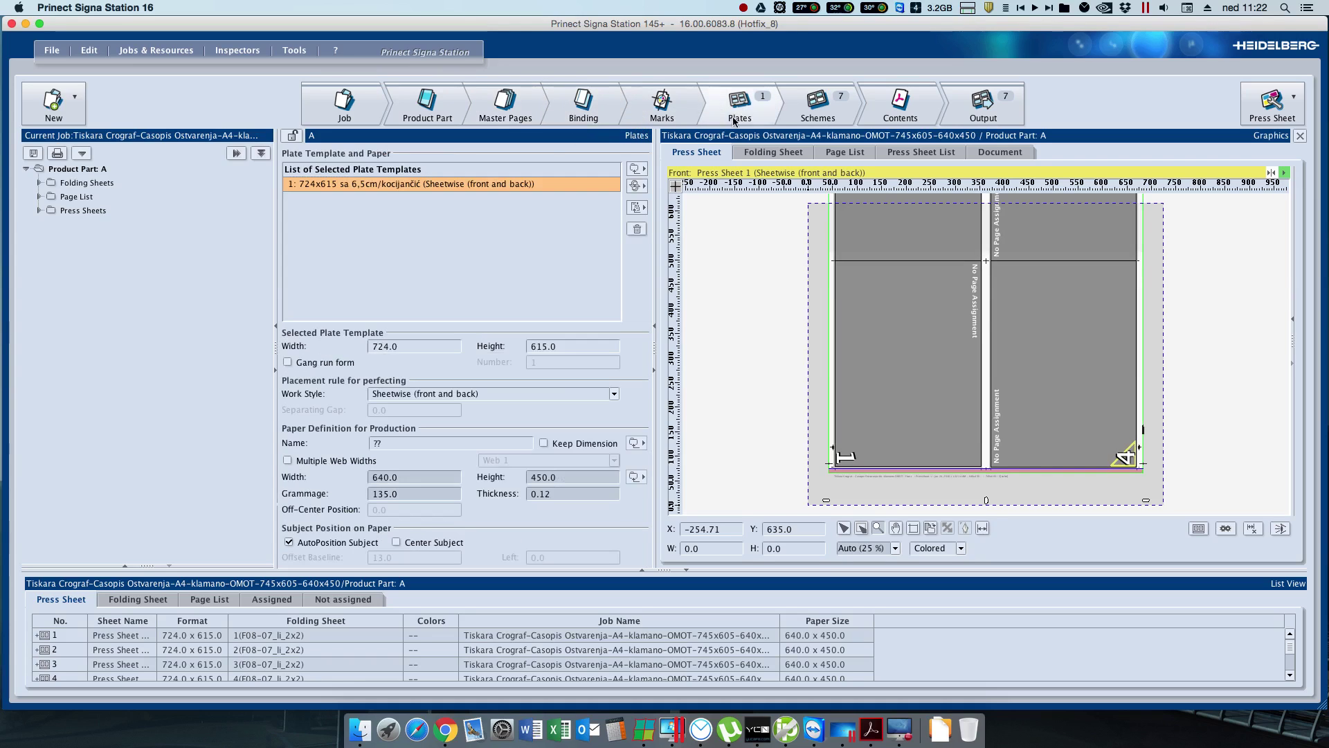
click(636, 185)
click(712, 201)
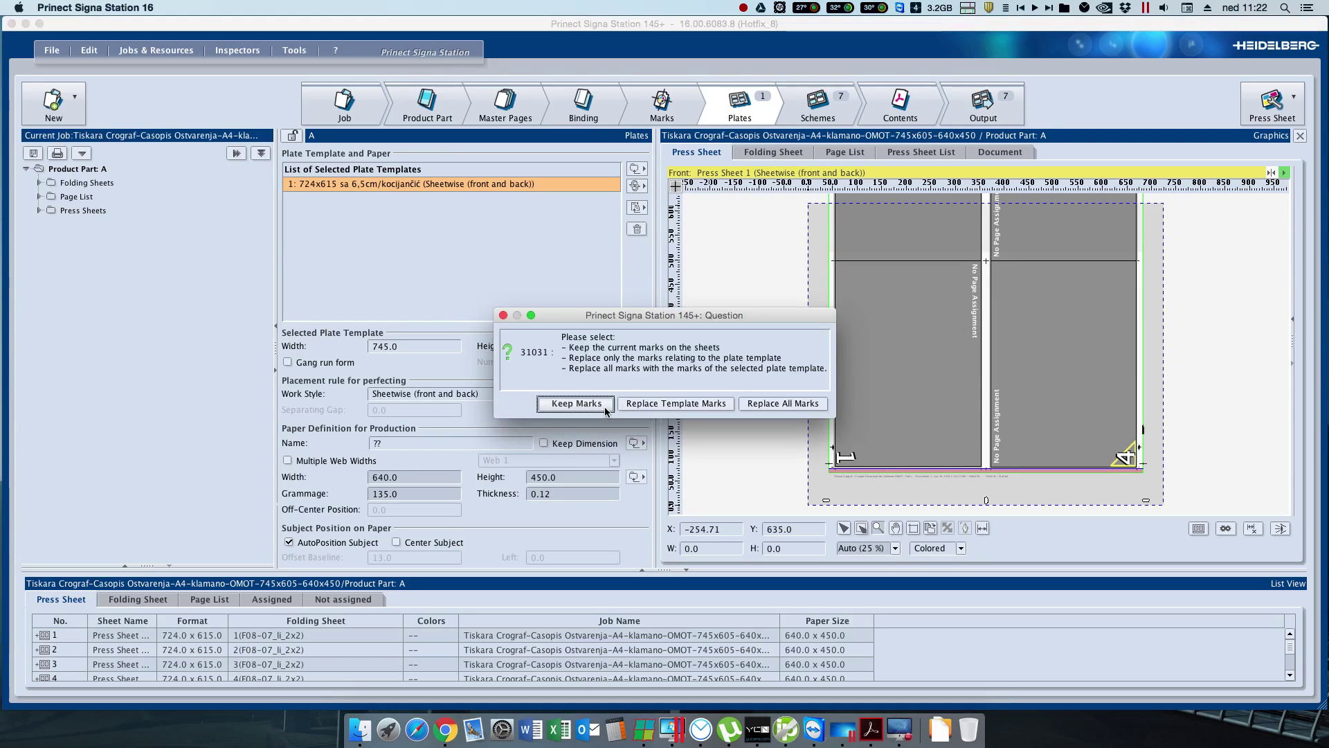
click(651, 404)
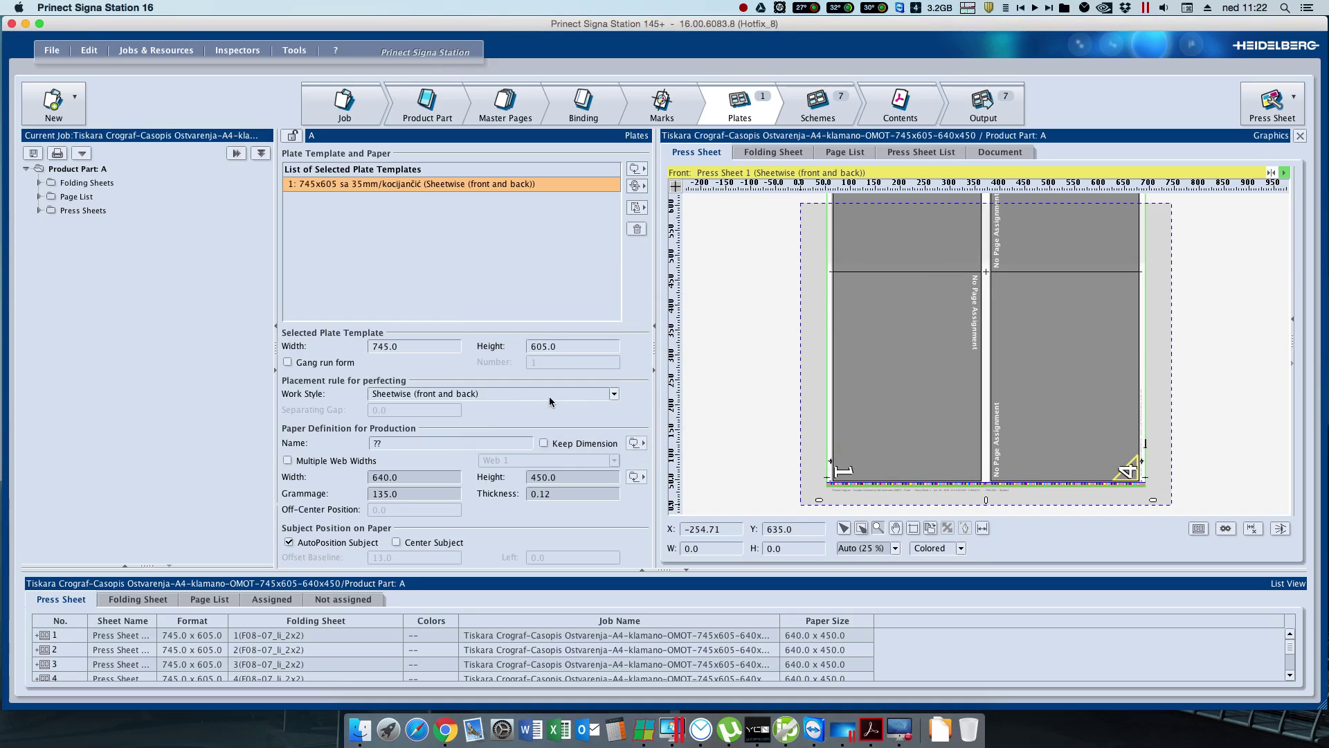
click(476, 393)
click(439, 419)
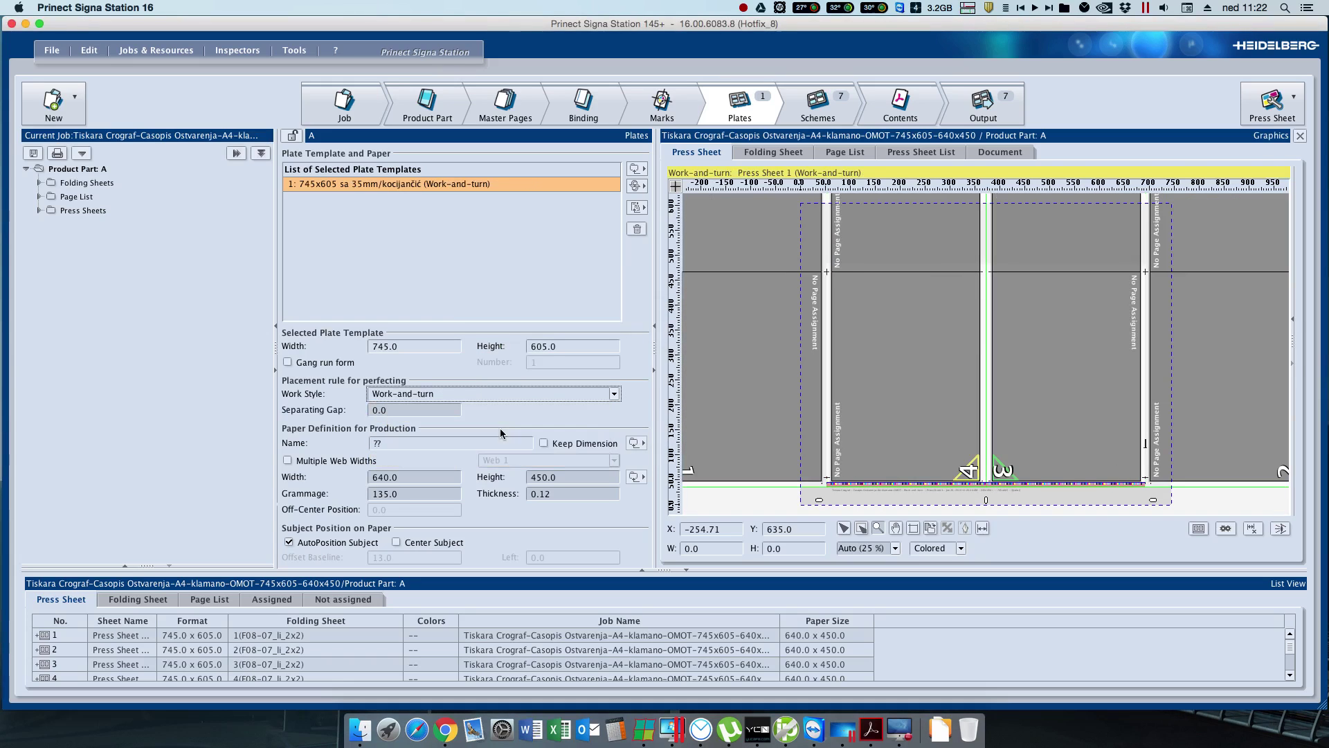
Step: Replace the assigned F08-07_li_2x2 folding scheme with F02-01_ui_1x1
click(818, 104)
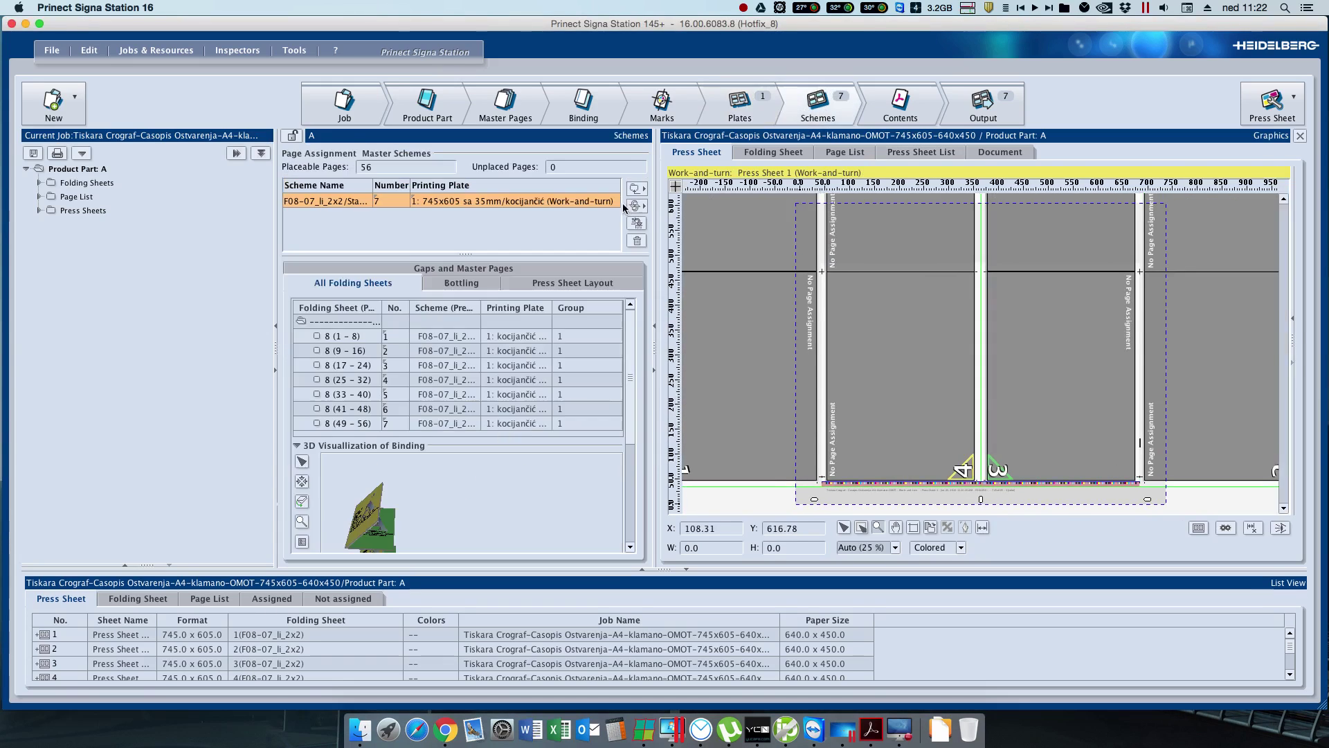
click(637, 240)
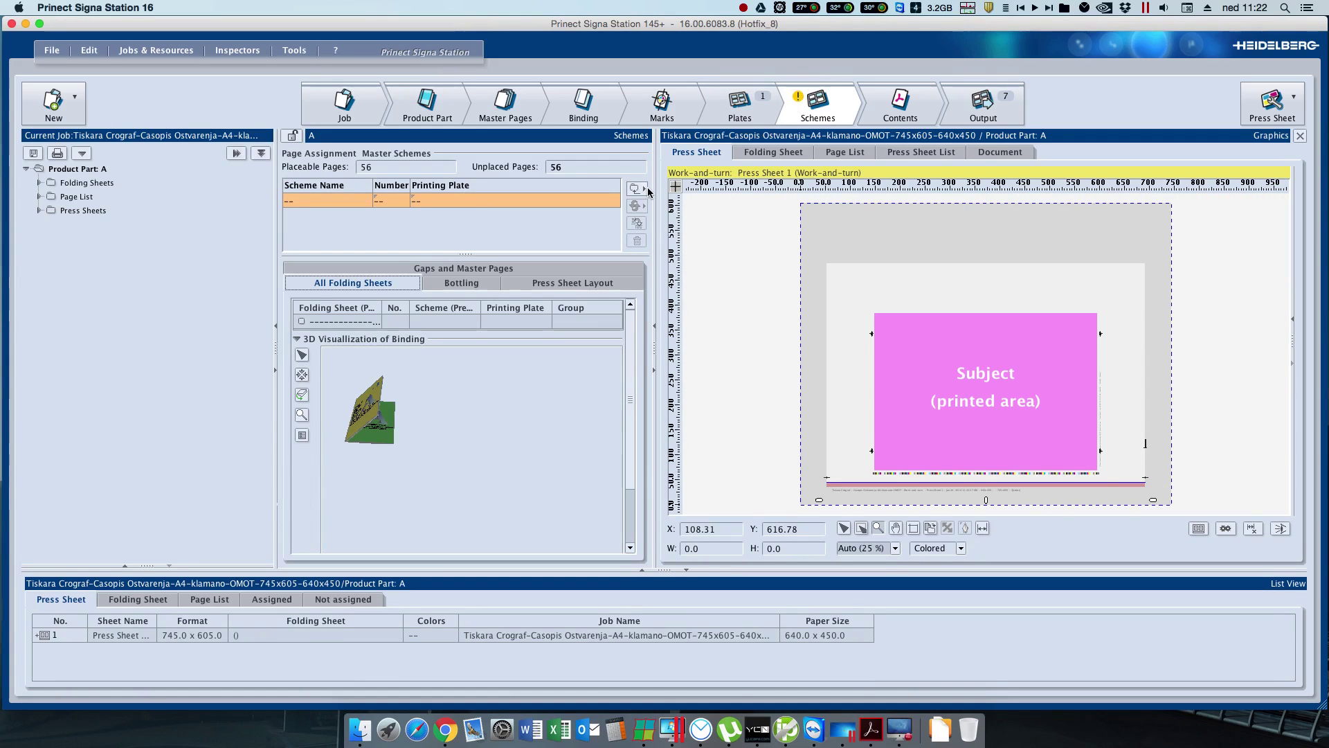
click(645, 191)
click(672, 211)
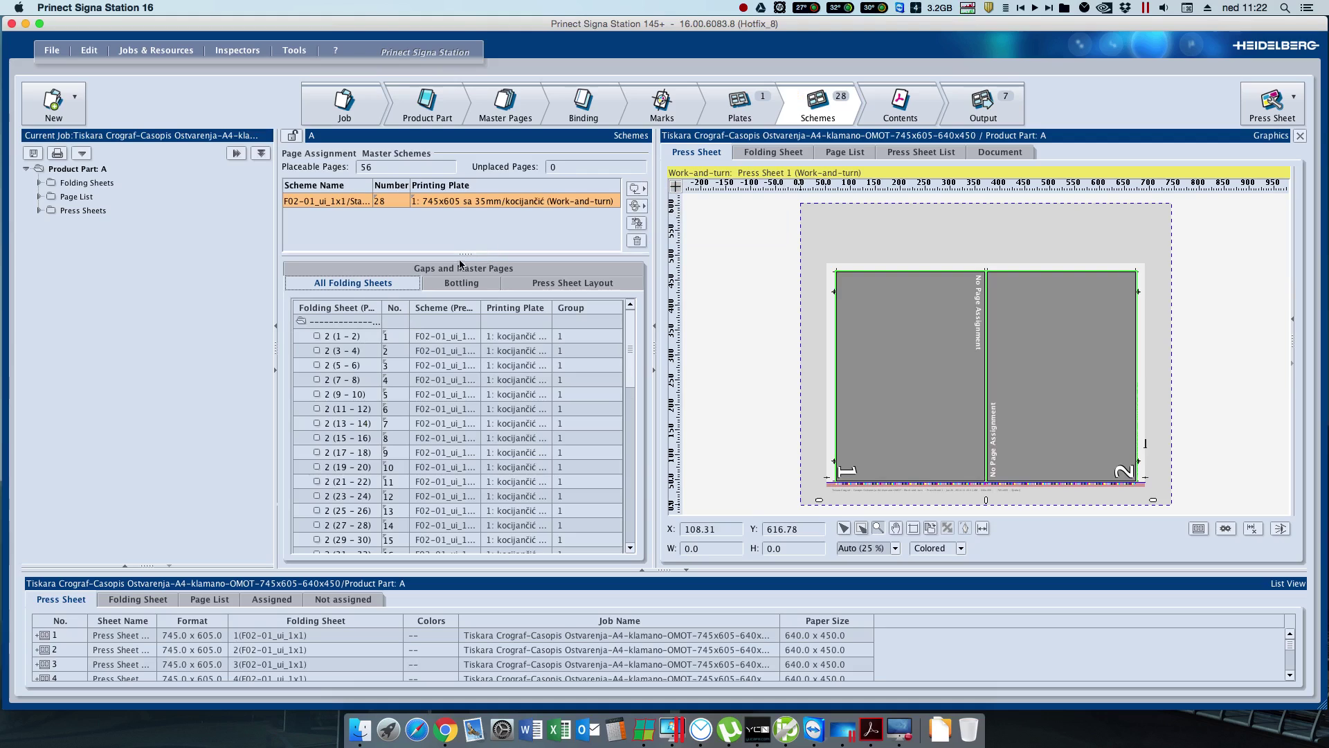
Step: Apply automatic gaps to the scheme, and set the page's gaps to 13 left, 10 right, 18 top and 12 bottom
click(400, 270)
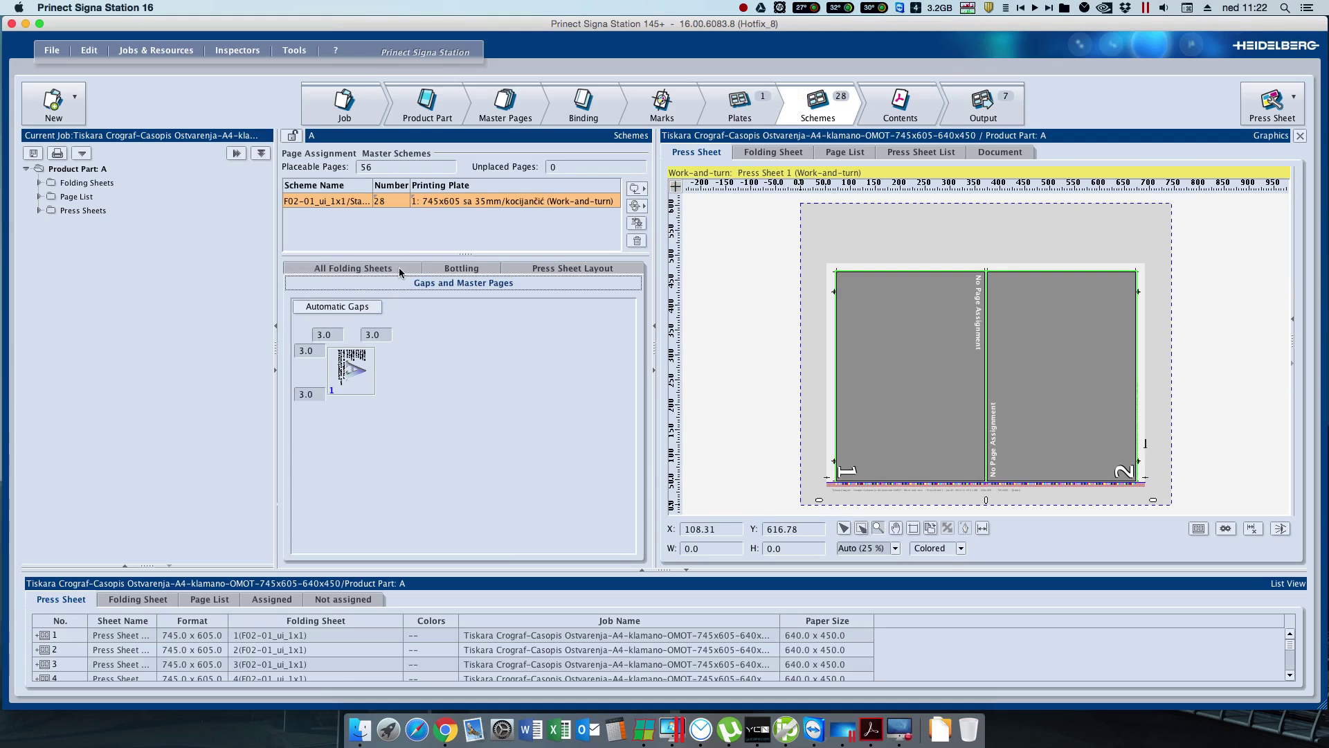
click(358, 309)
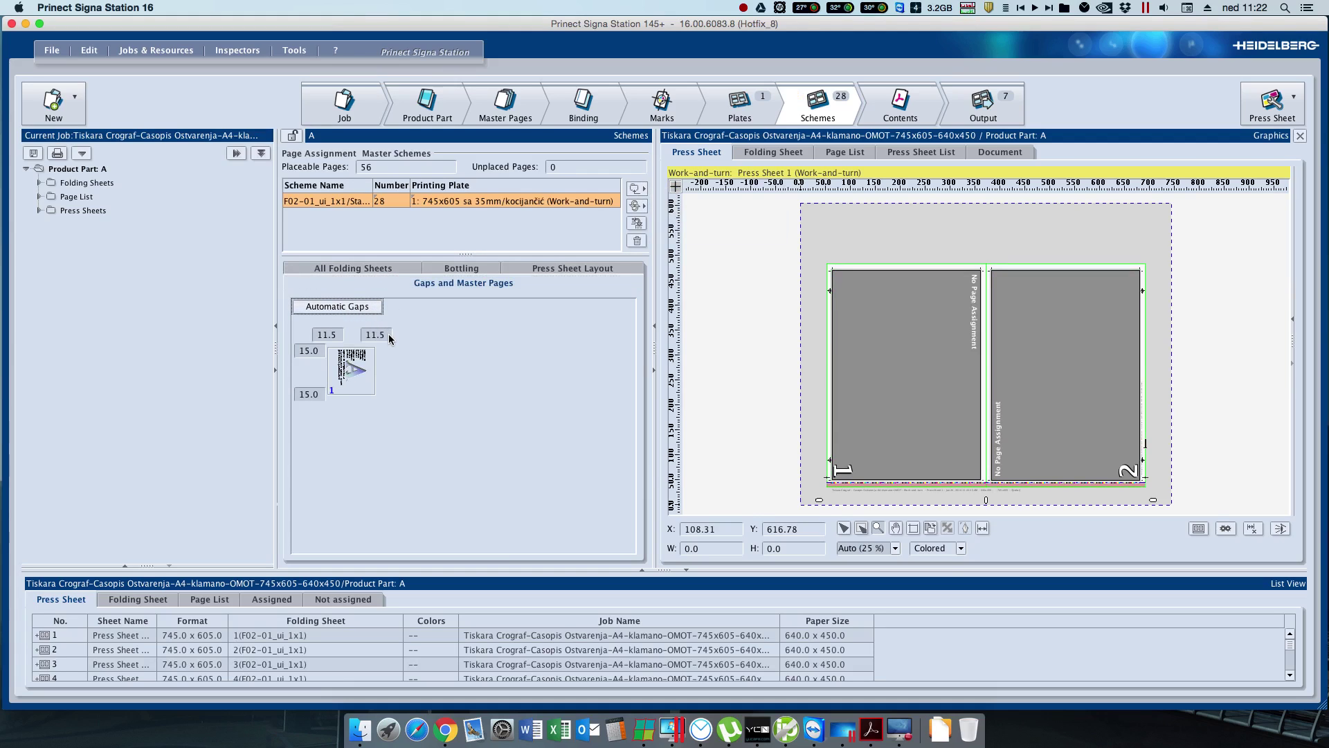
click(379, 335)
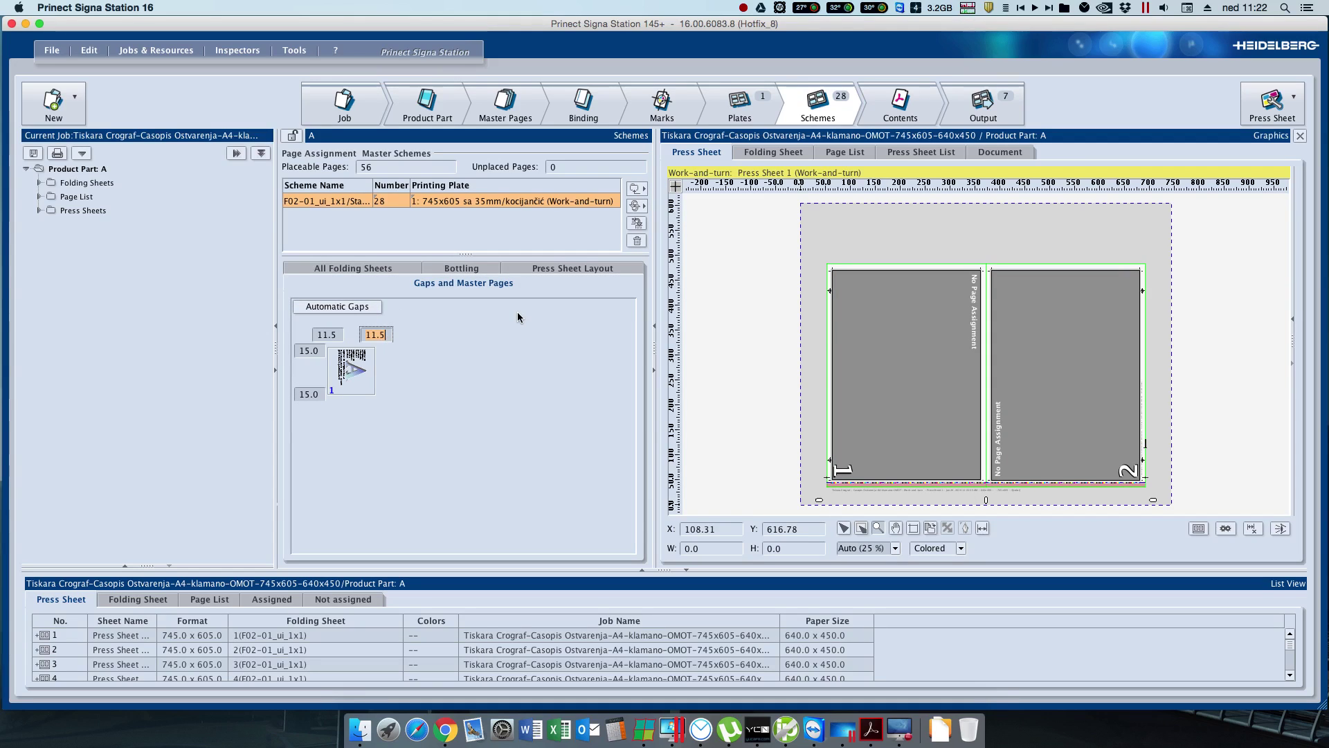
text(10)
click(339, 335)
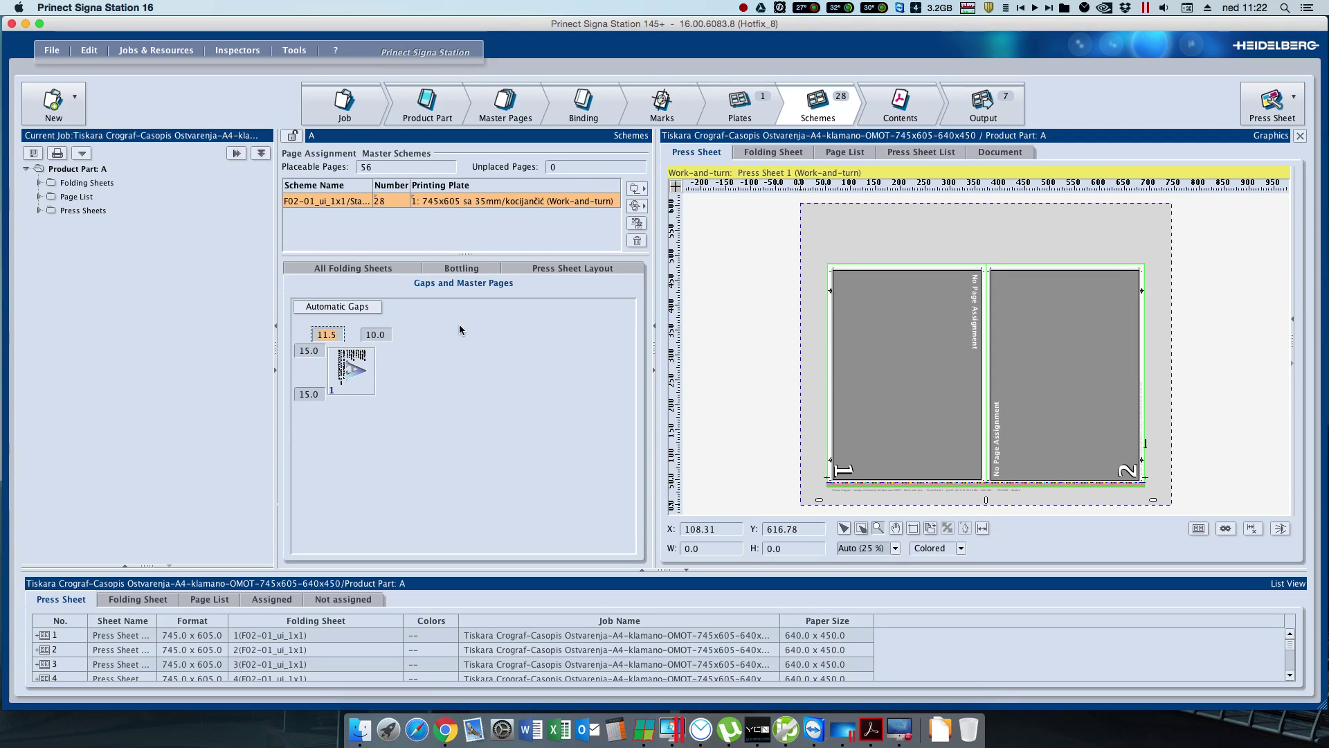
text(13)
key(Tab)
click(320, 398)
text(12)
click(309, 350)
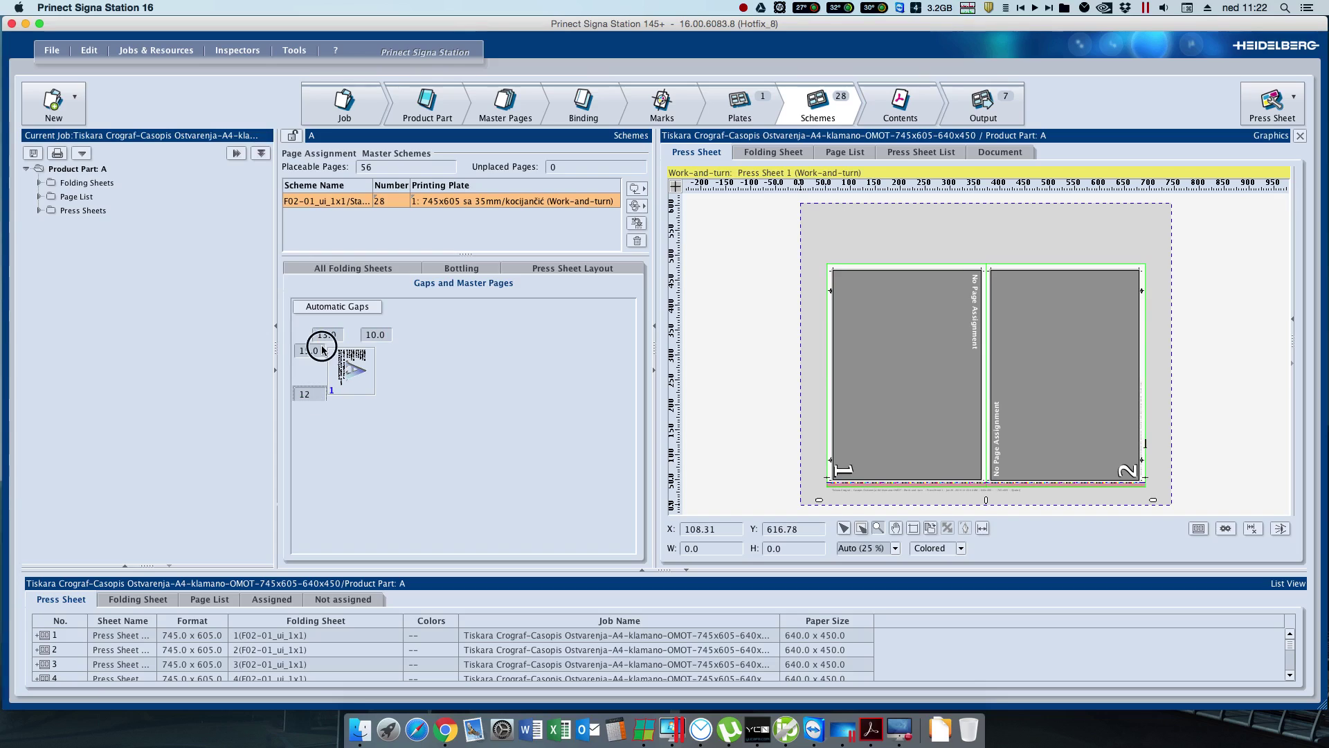
text(18)
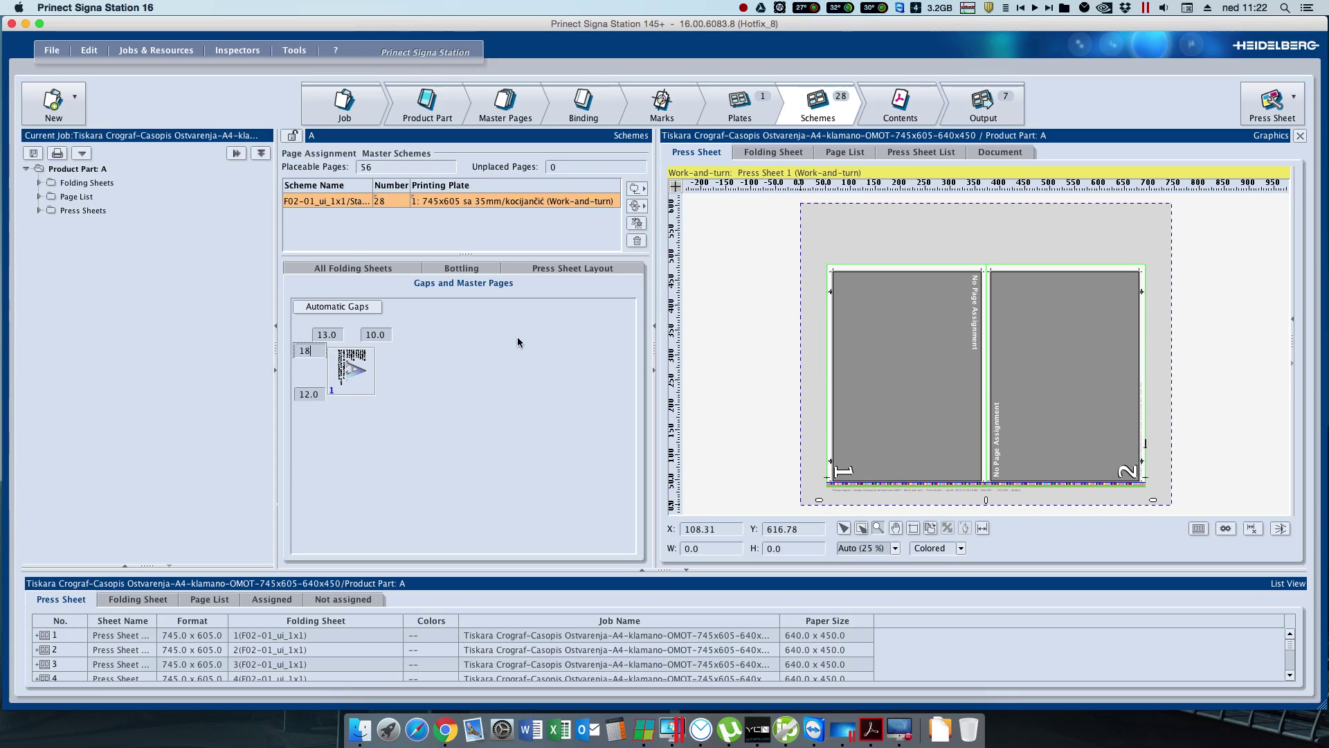
key(Tab)
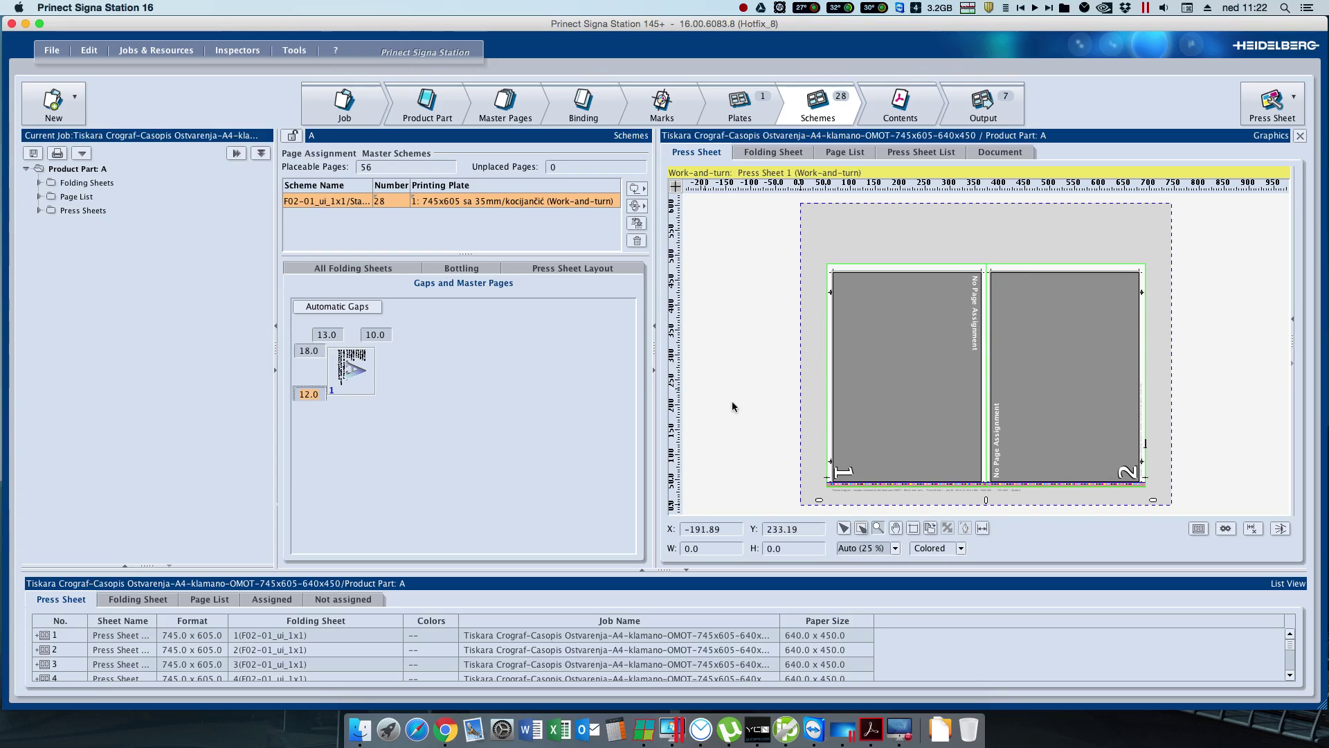
Step: Move the colour control strip from the press sheet's lower edge to its upper edge, above the pages
click(1004, 482)
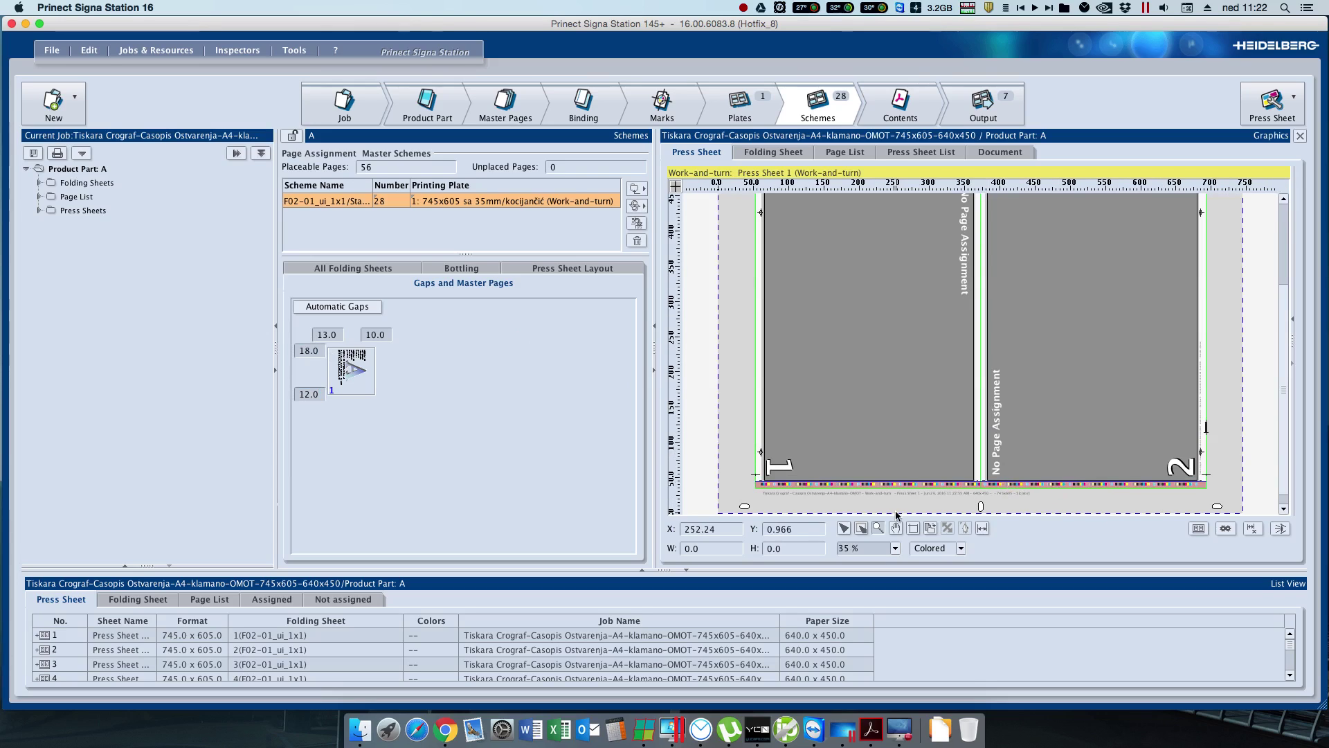
click(1078, 483)
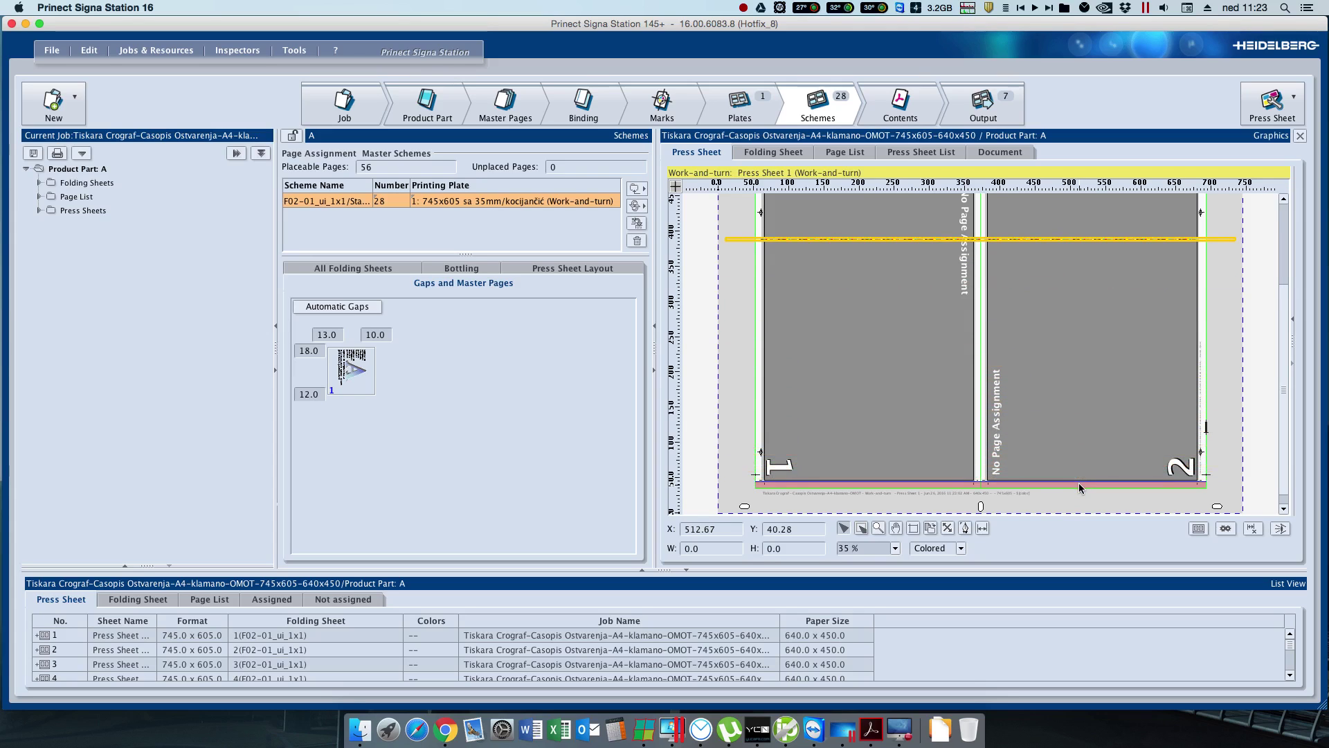
scroll(1059, 381, up, 1)
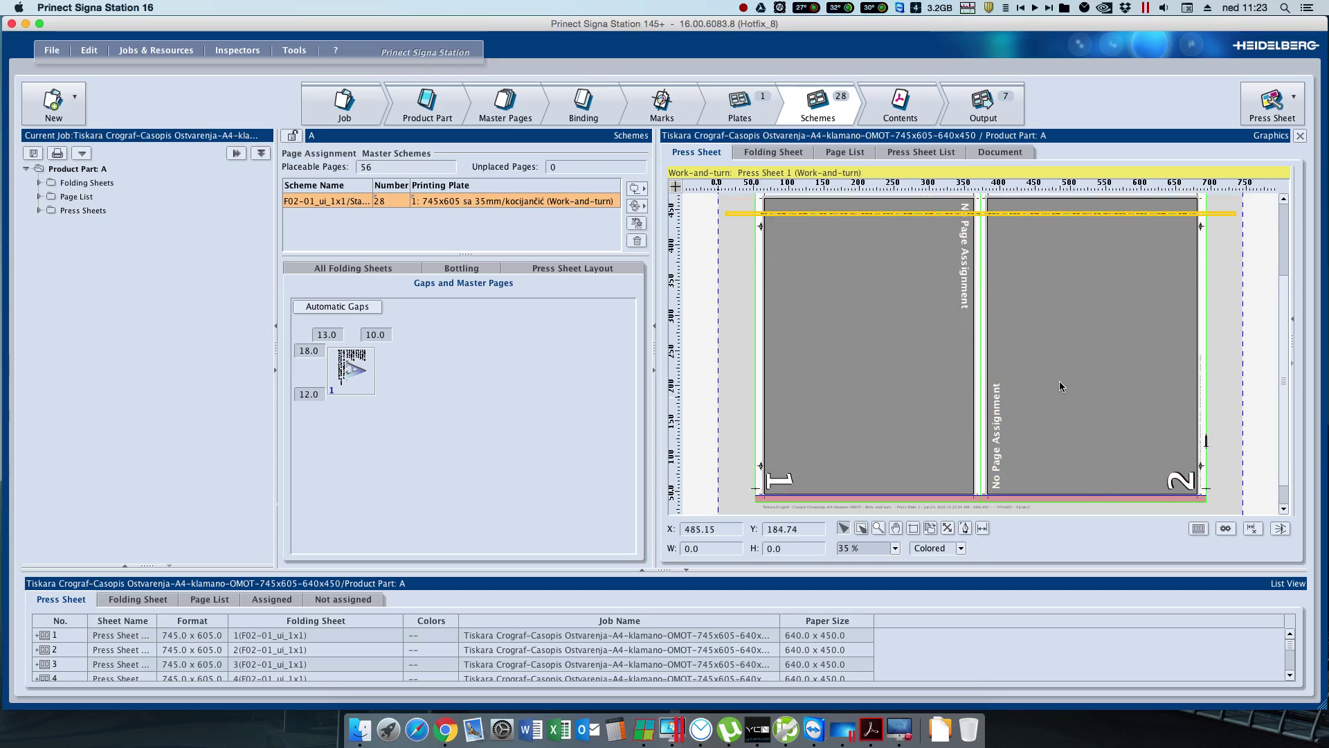
scroll(1059, 381, up, 1)
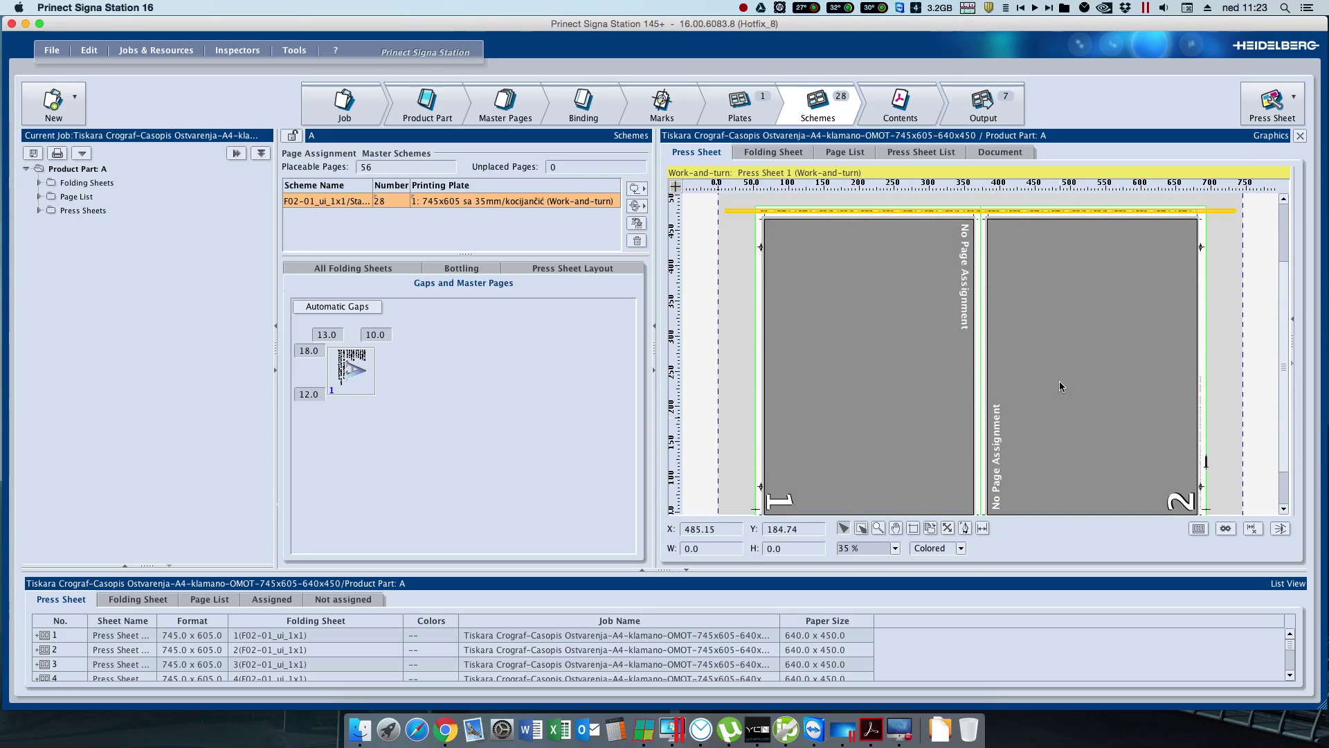
click(894, 547)
click(887, 570)
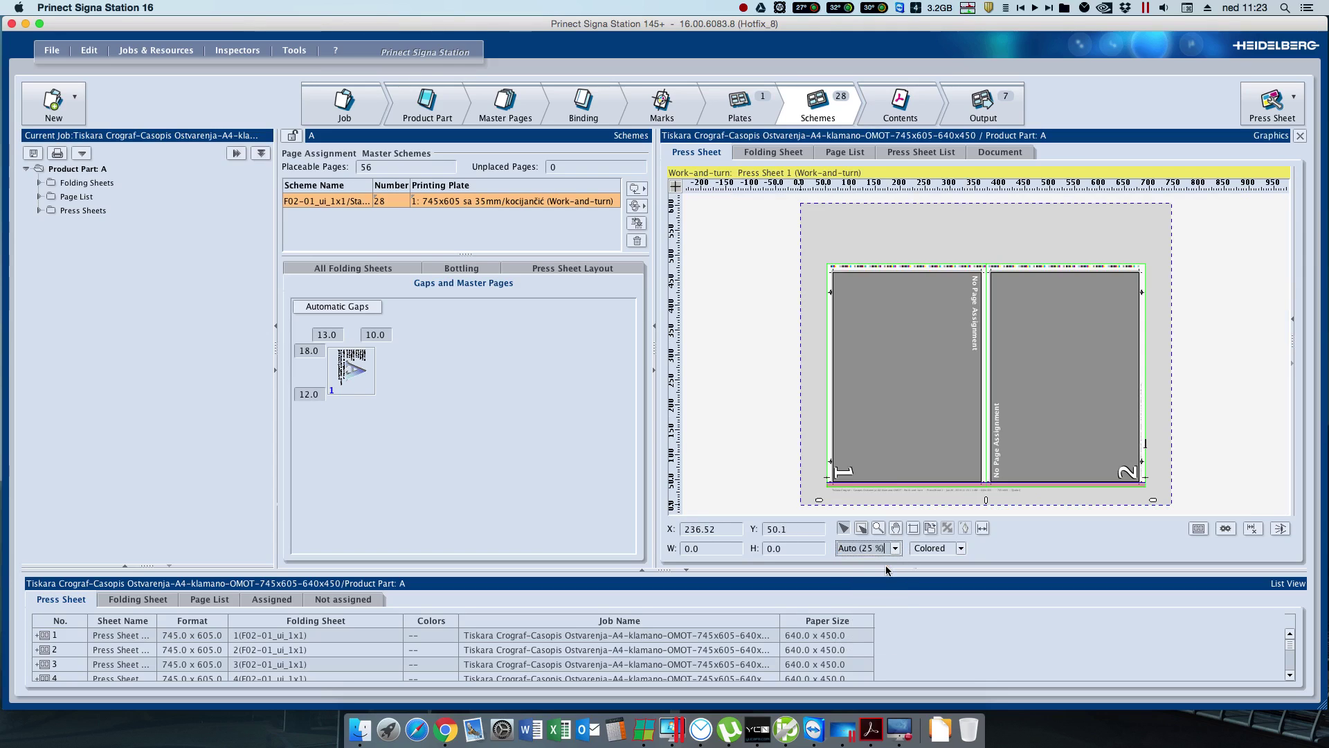
Step: Add the document Ostvarenja_2016_omot_tisak.pdf to the job's contents
click(900, 104)
right_click(315, 166)
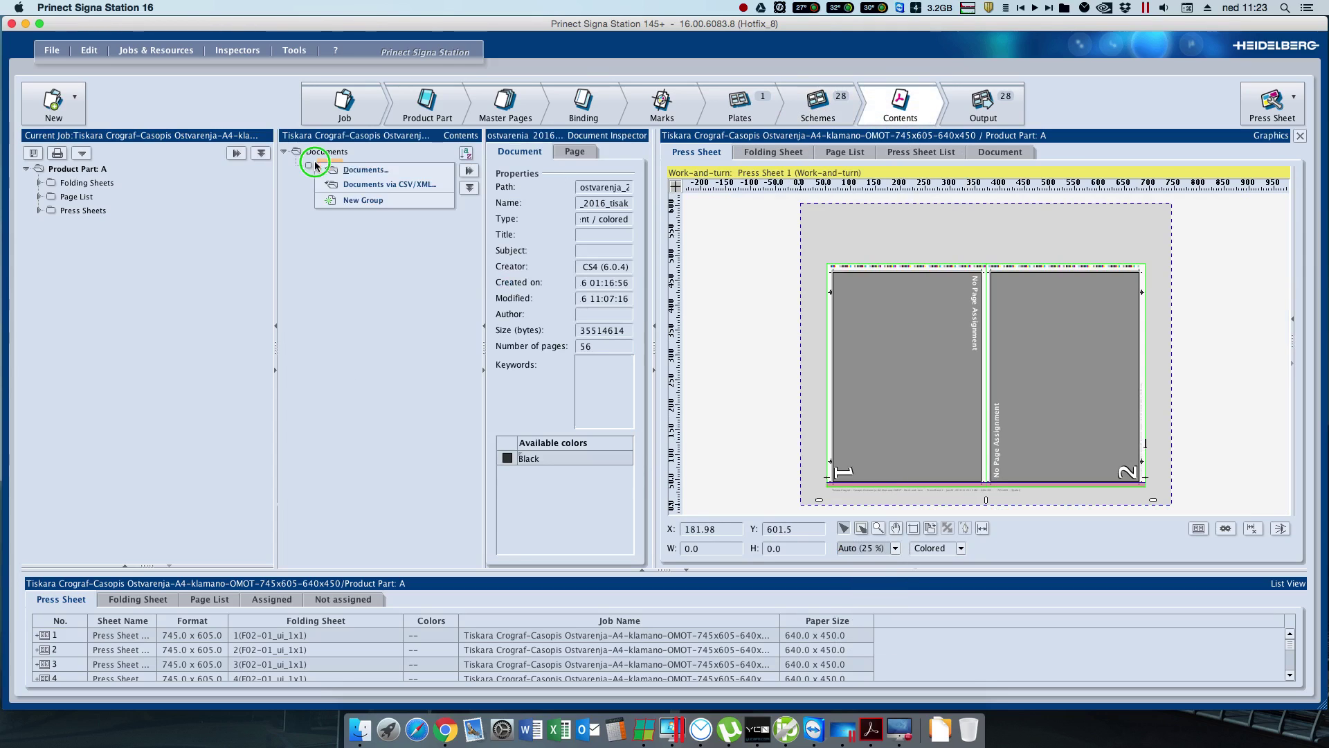
click(351, 178)
click(452, 238)
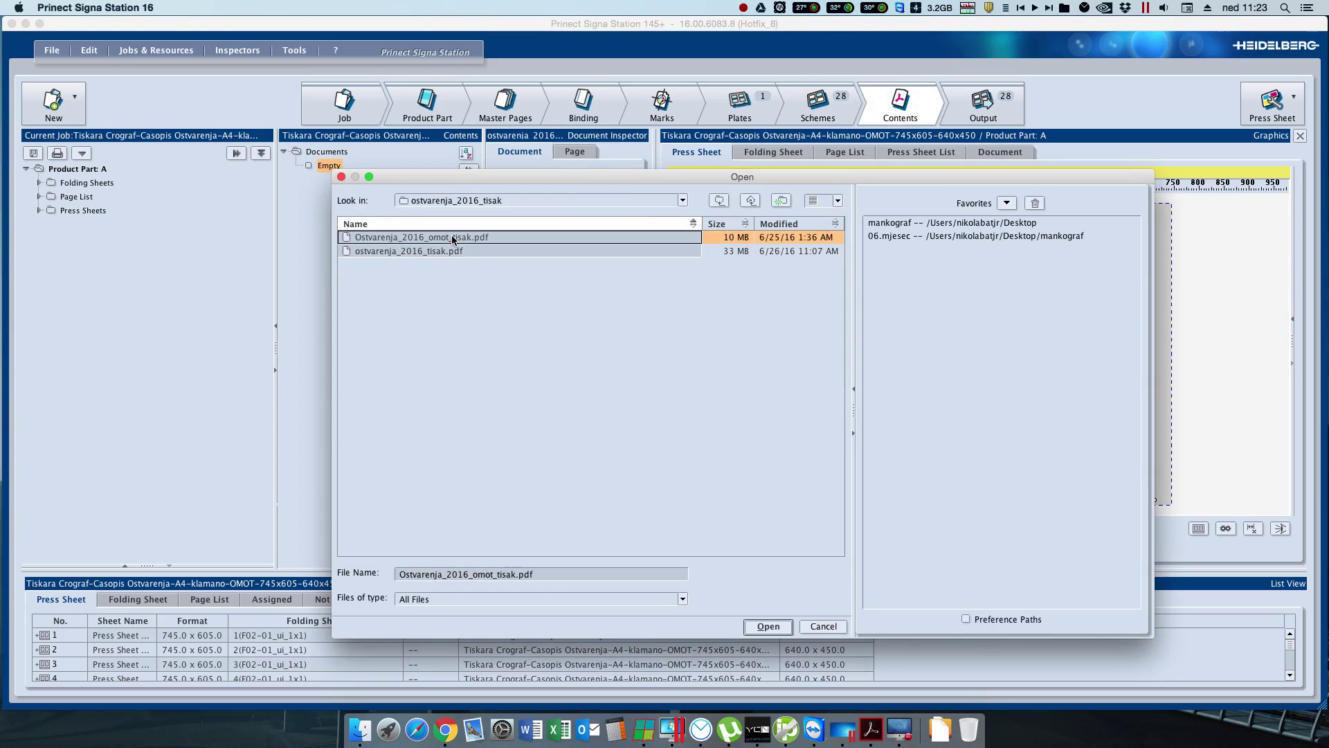
key(Return)
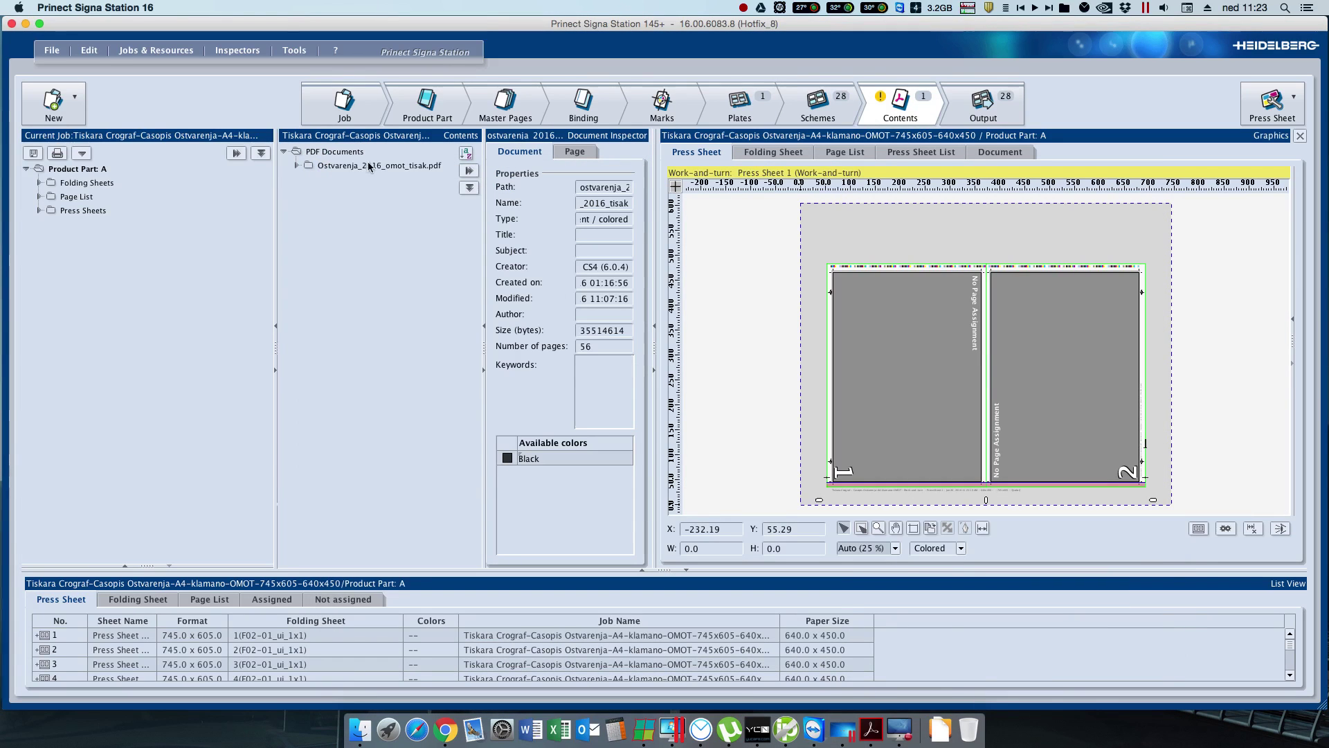
Step: Assign the pages of Ostvarenja_2016_omot_tisak.pdf to the press sheet
click(351, 168)
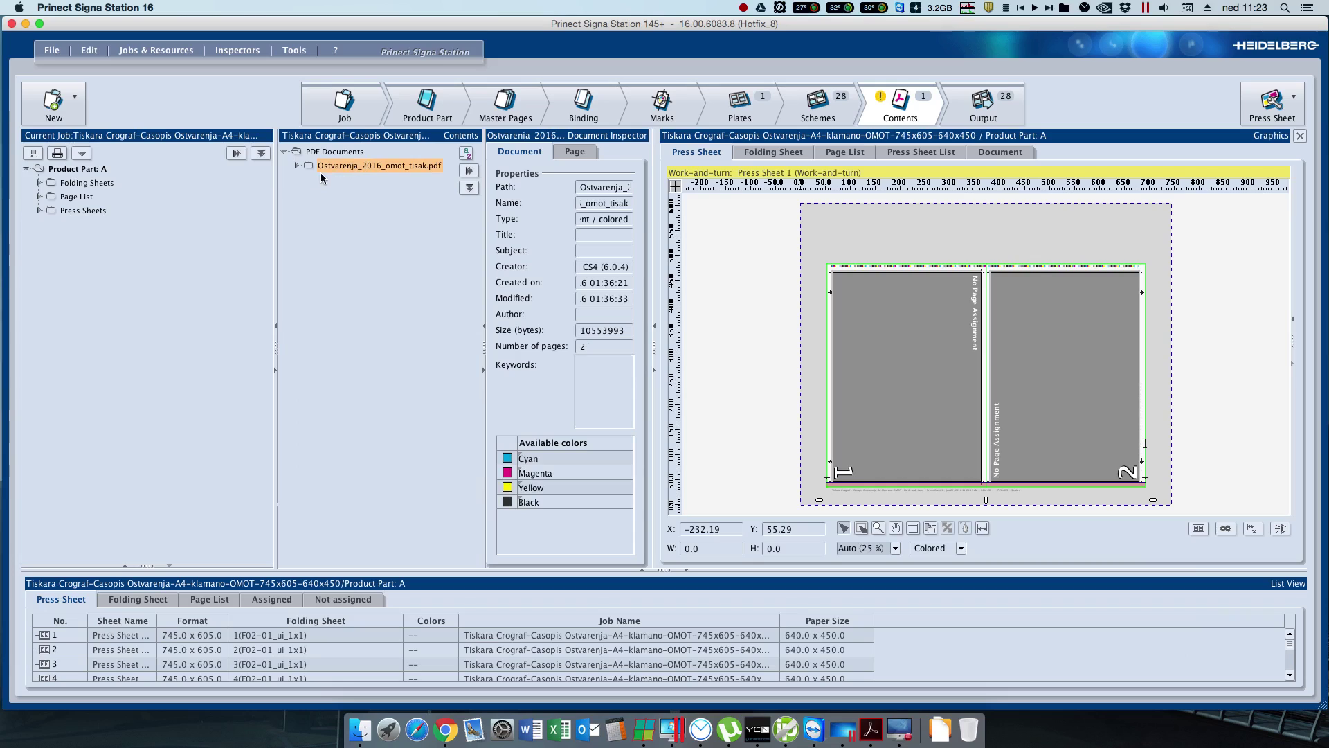
click(297, 165)
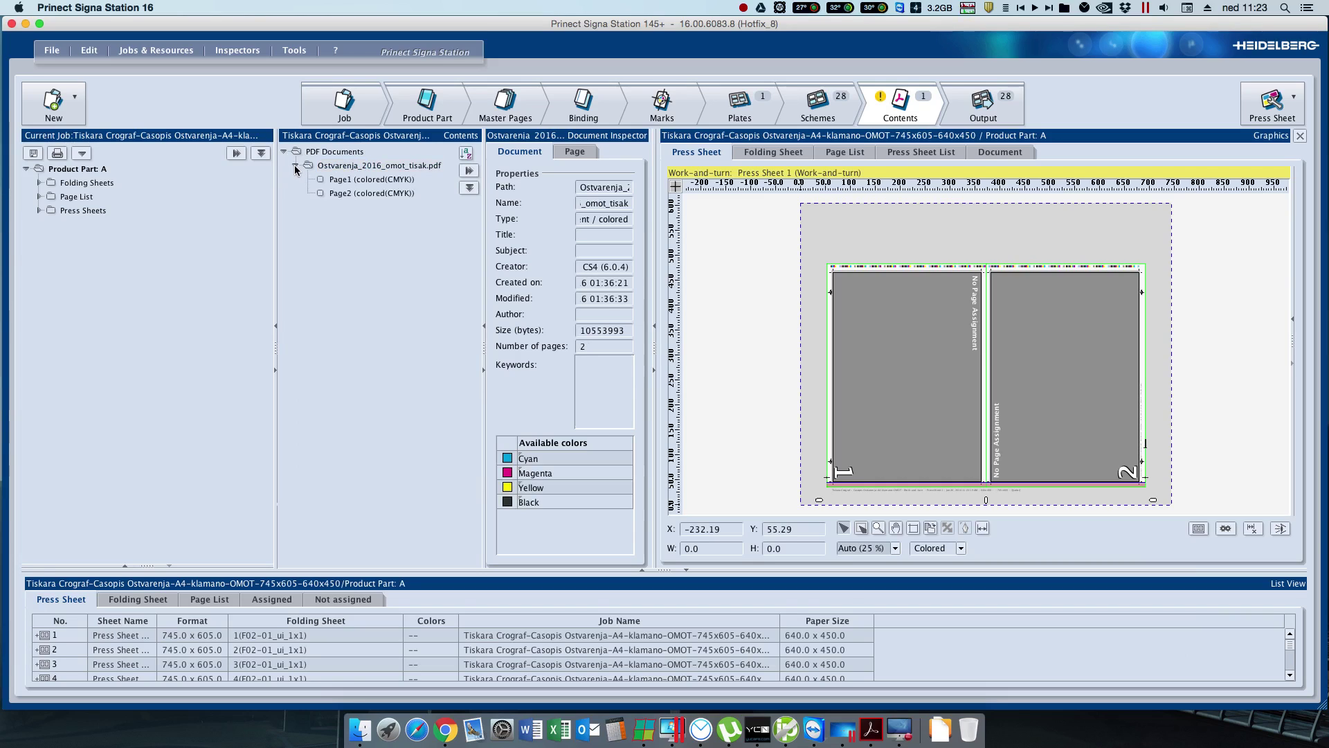
click(296, 167)
right_click(351, 167)
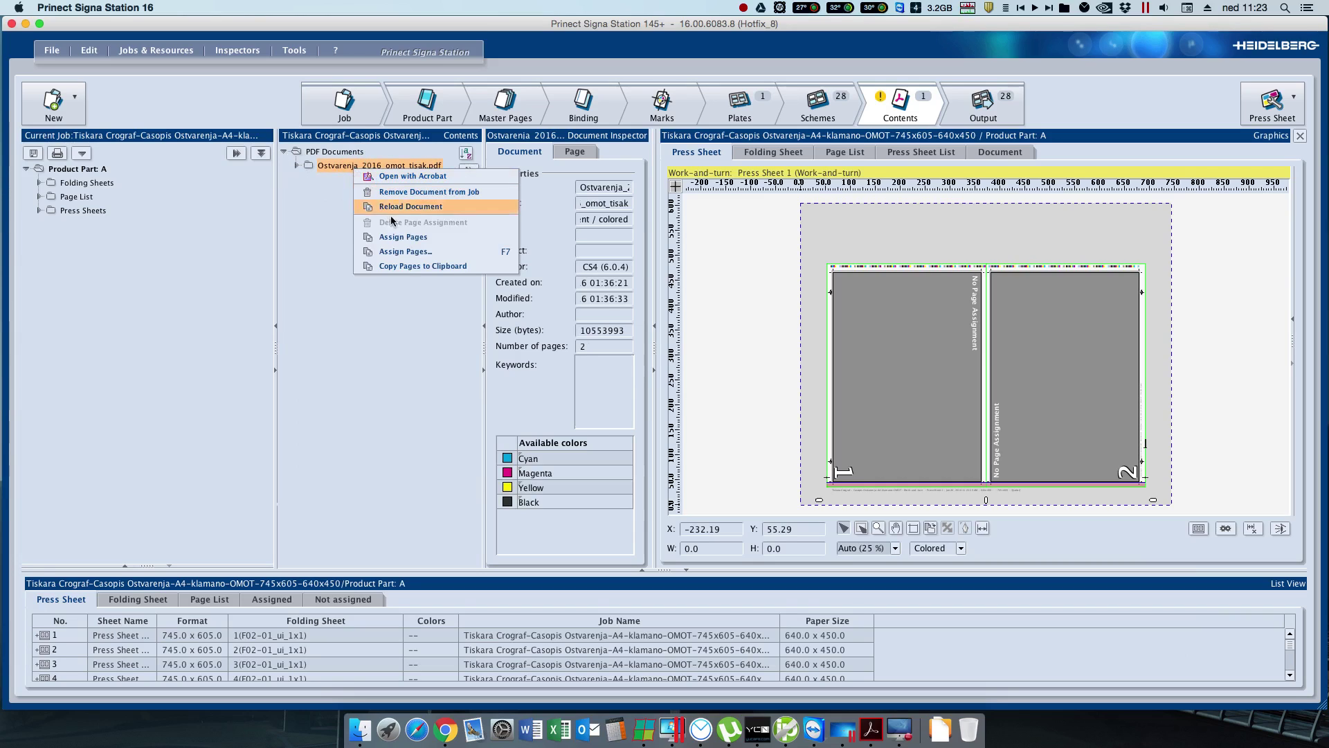
click(402, 236)
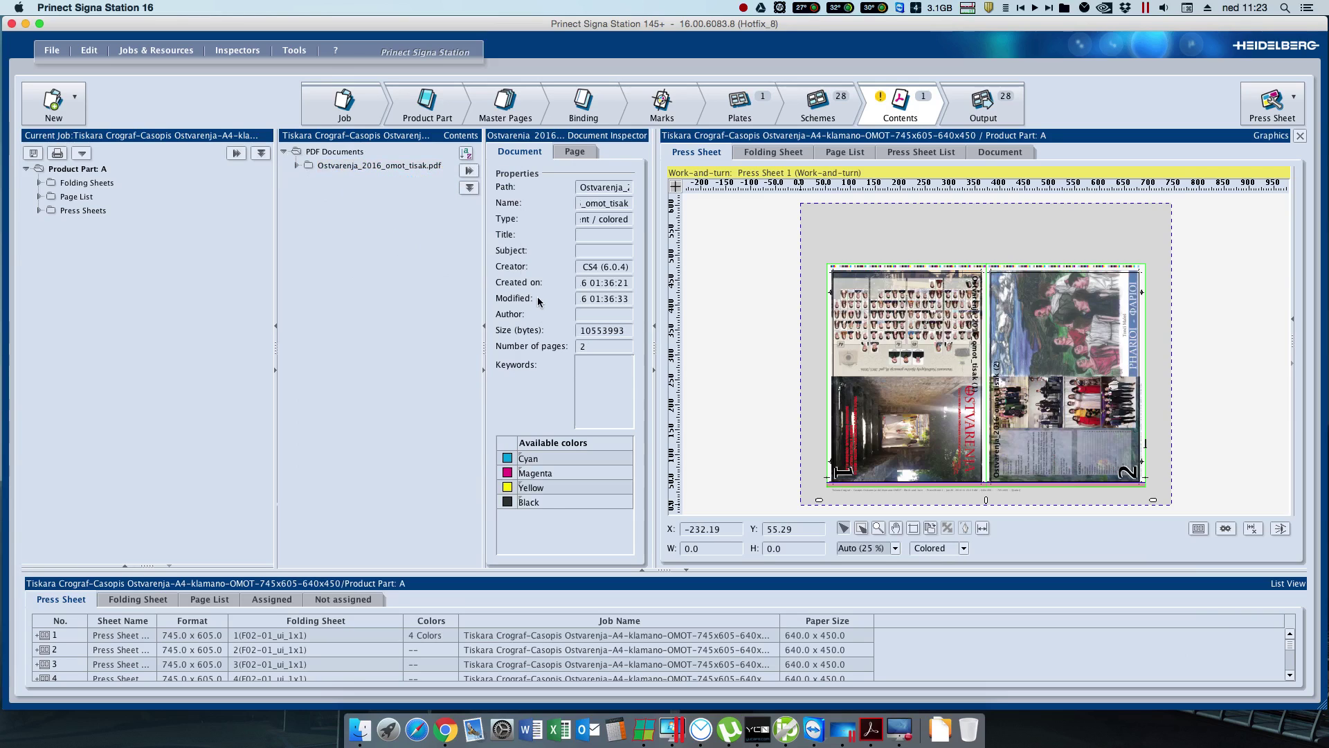
Step: Set the product part's page total to 2
click(983, 110)
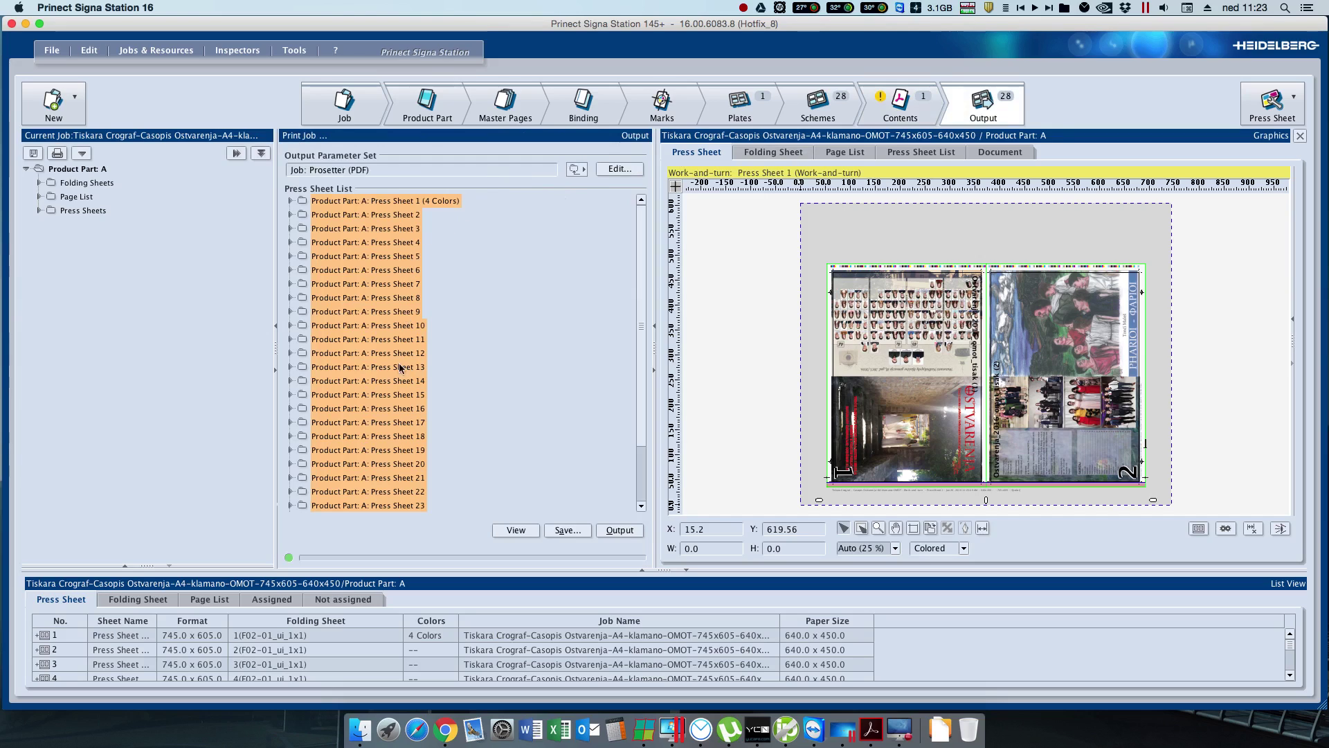
click(817, 108)
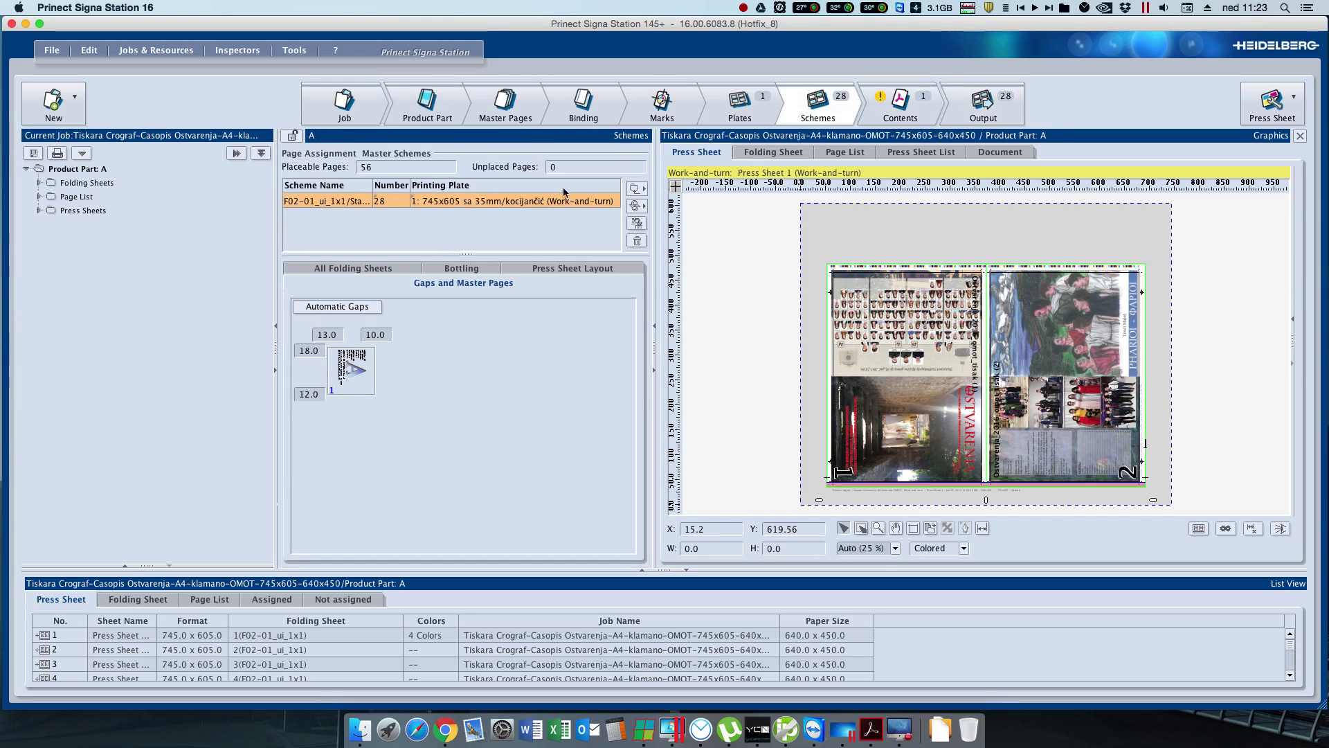
click(427, 105)
double_click(359, 446)
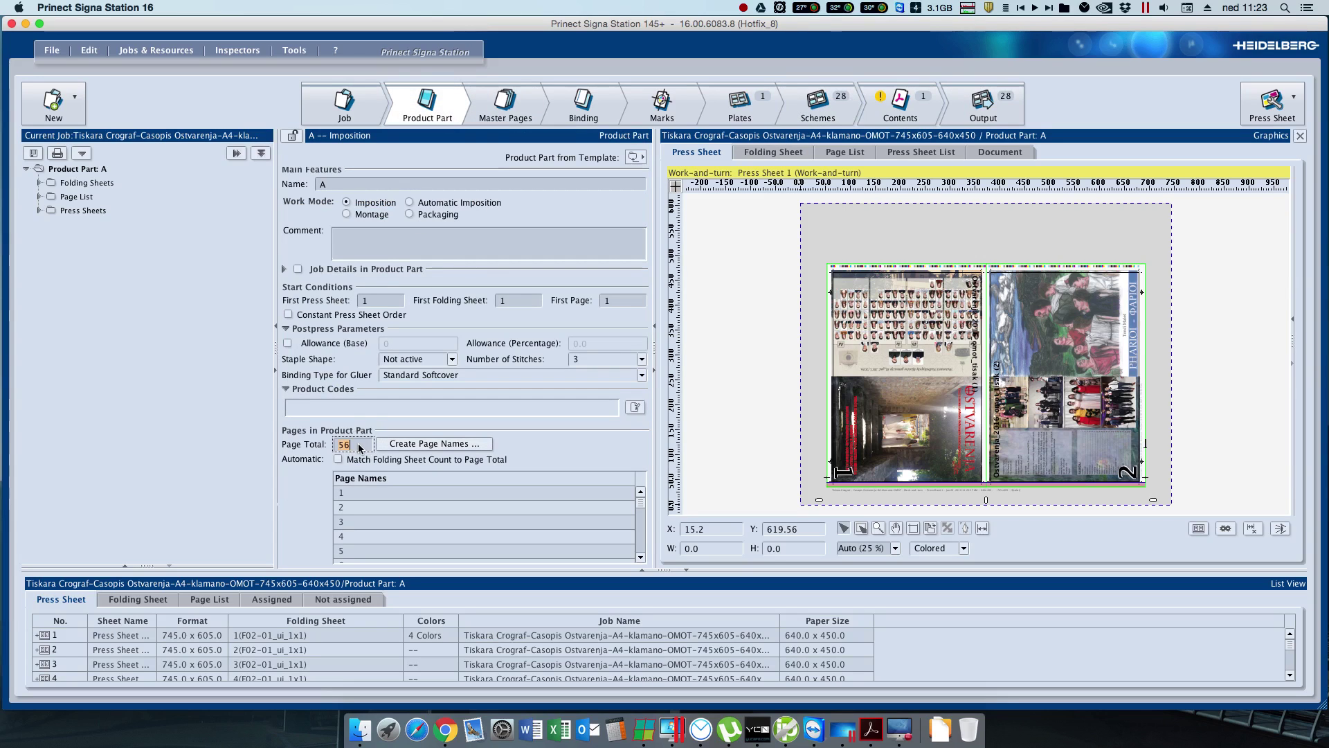
text(2)
key(Return)
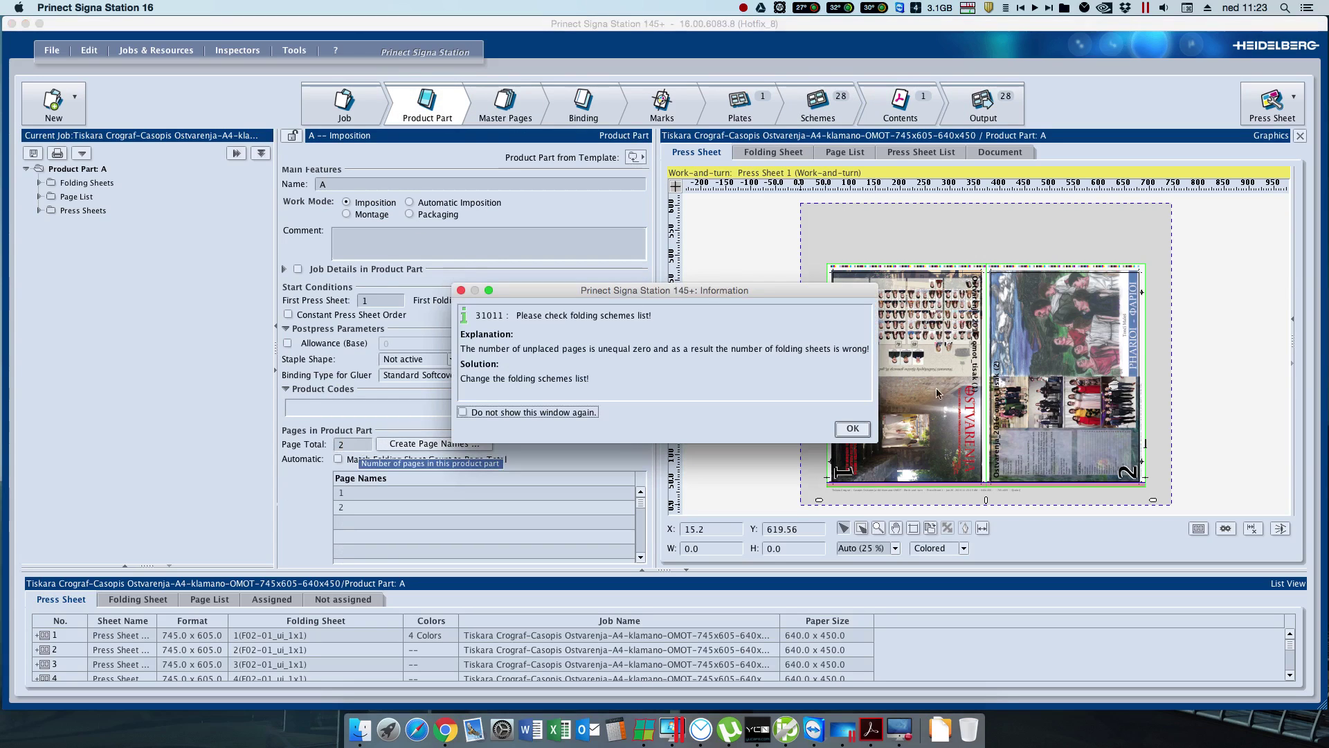
Step: Set the number of F02-01_ui_1x1 folding schemes to 1
click(852, 429)
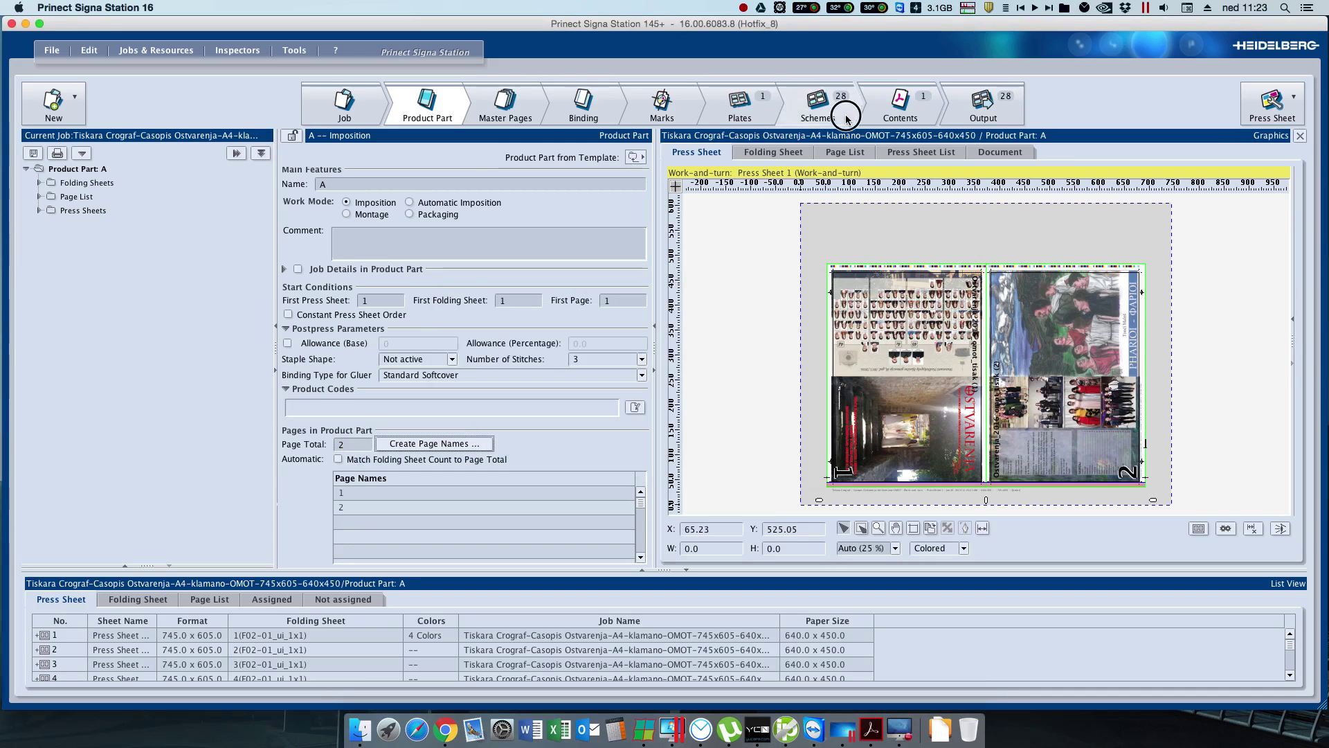
click(847, 119)
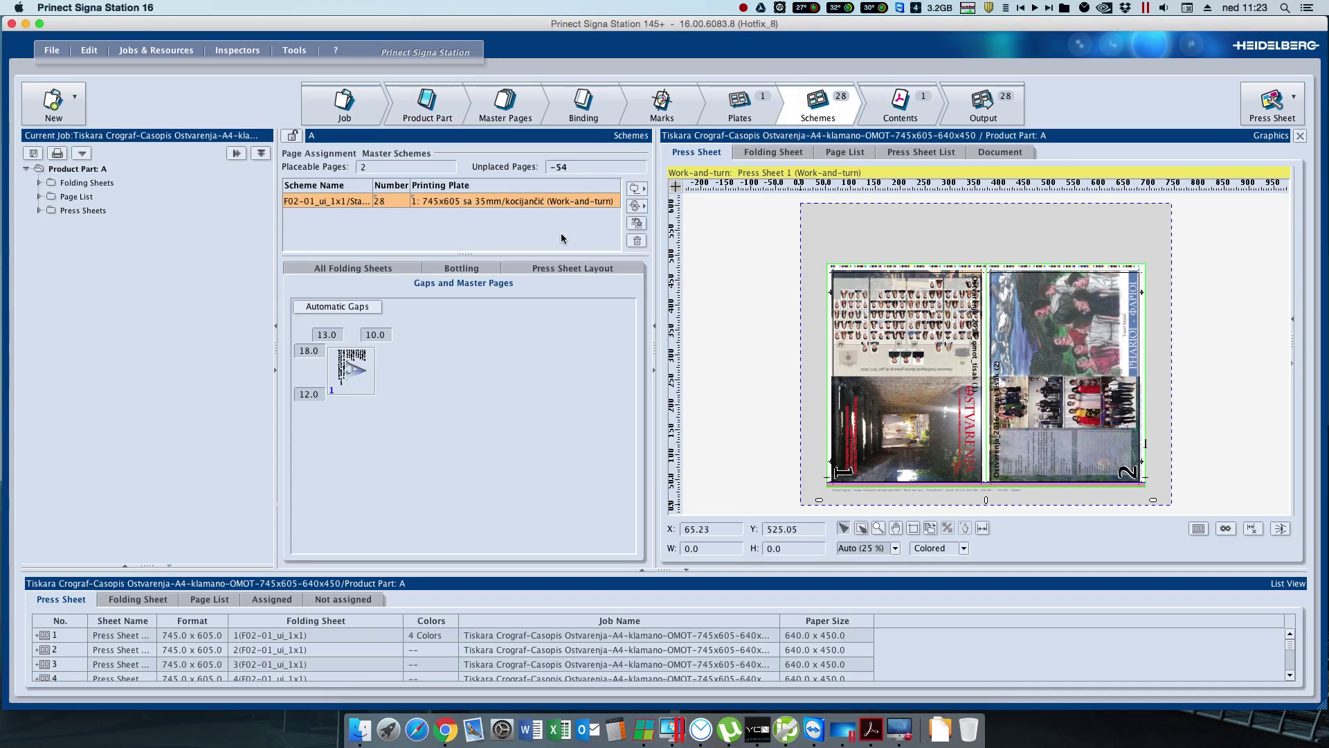
click(391, 201)
text(1)
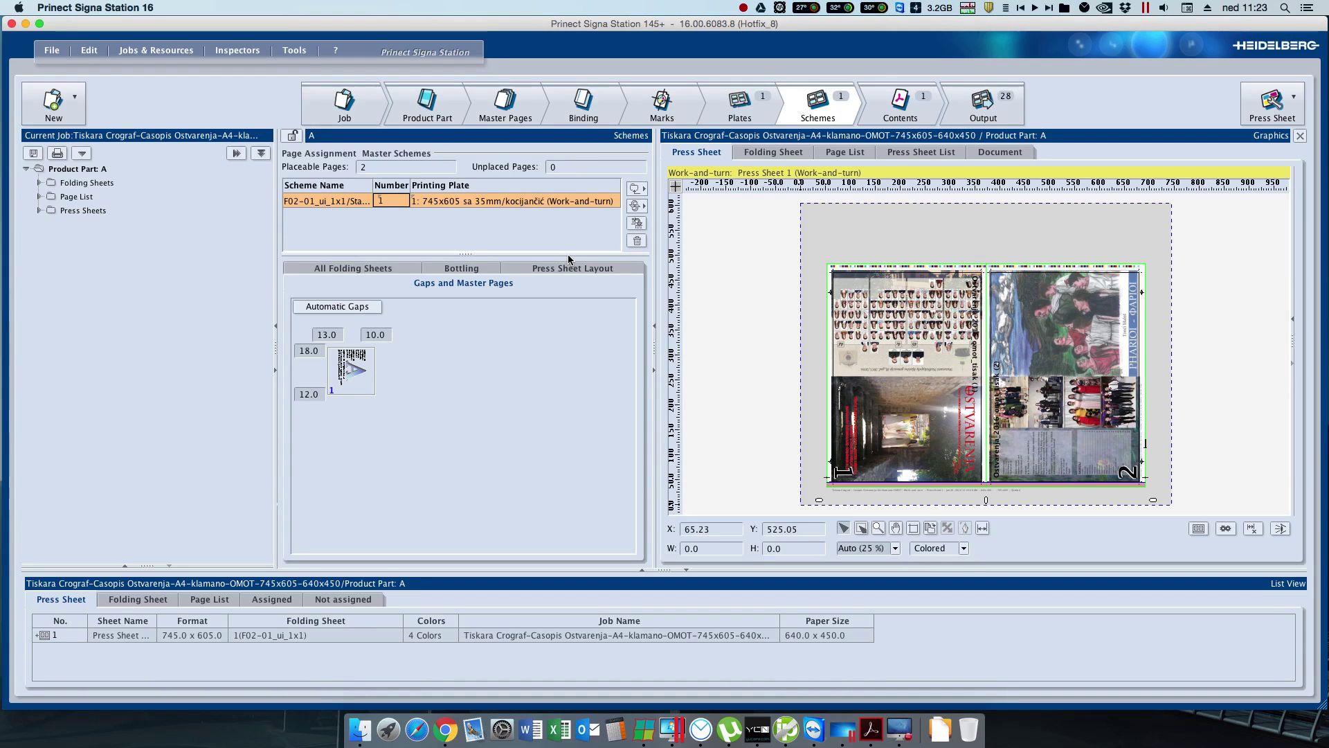
Step: Choose the 745x605 output parameter set, save the imposed cover as Tiskara Crograf-Casopis Ostvarenja-A4-klamano-OMOT-745x605-640x450 in the časopis folder, and output it
click(903, 105)
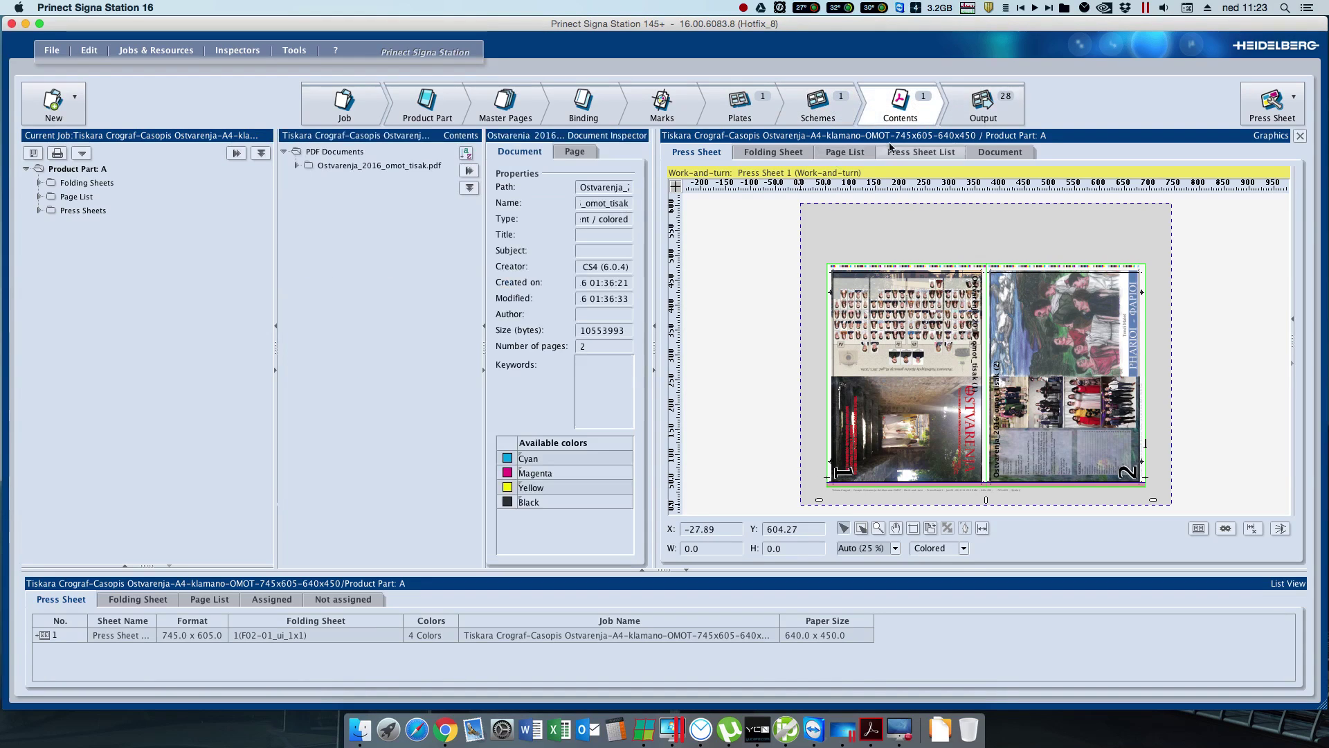
click(970, 101)
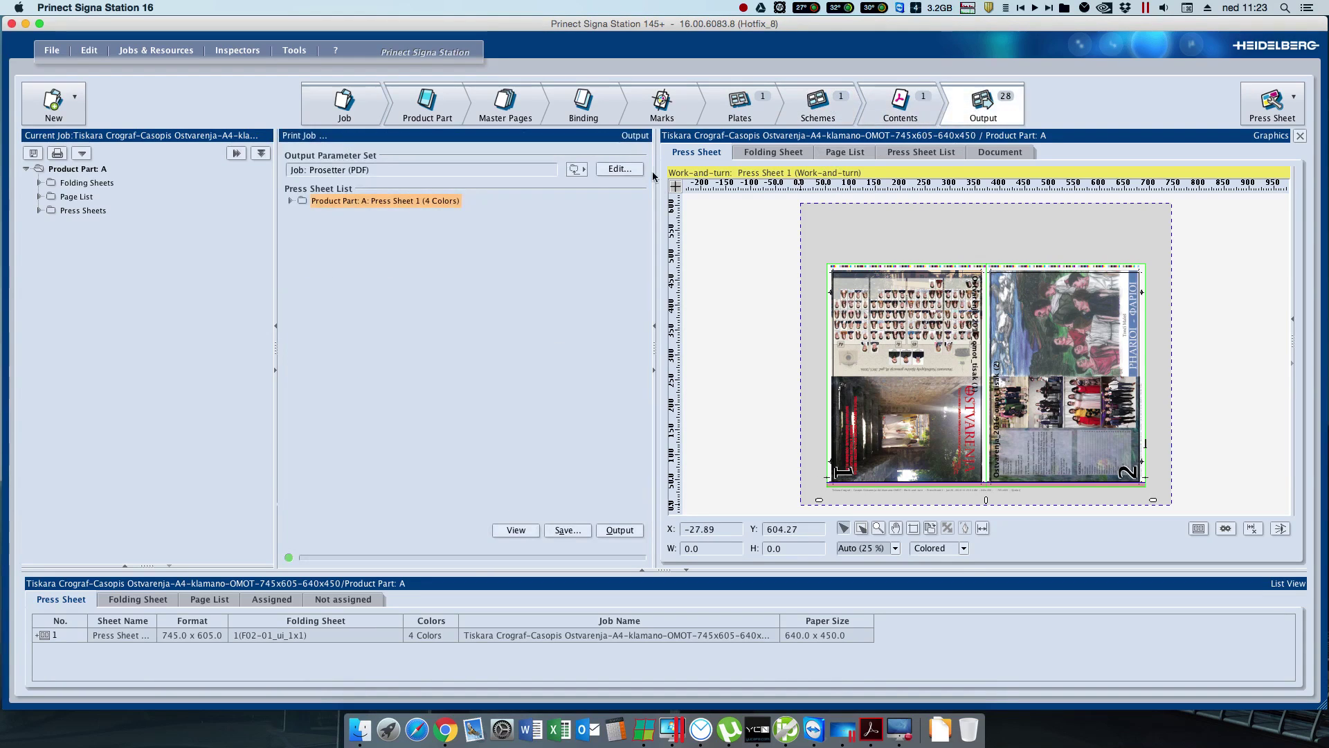
click(583, 168)
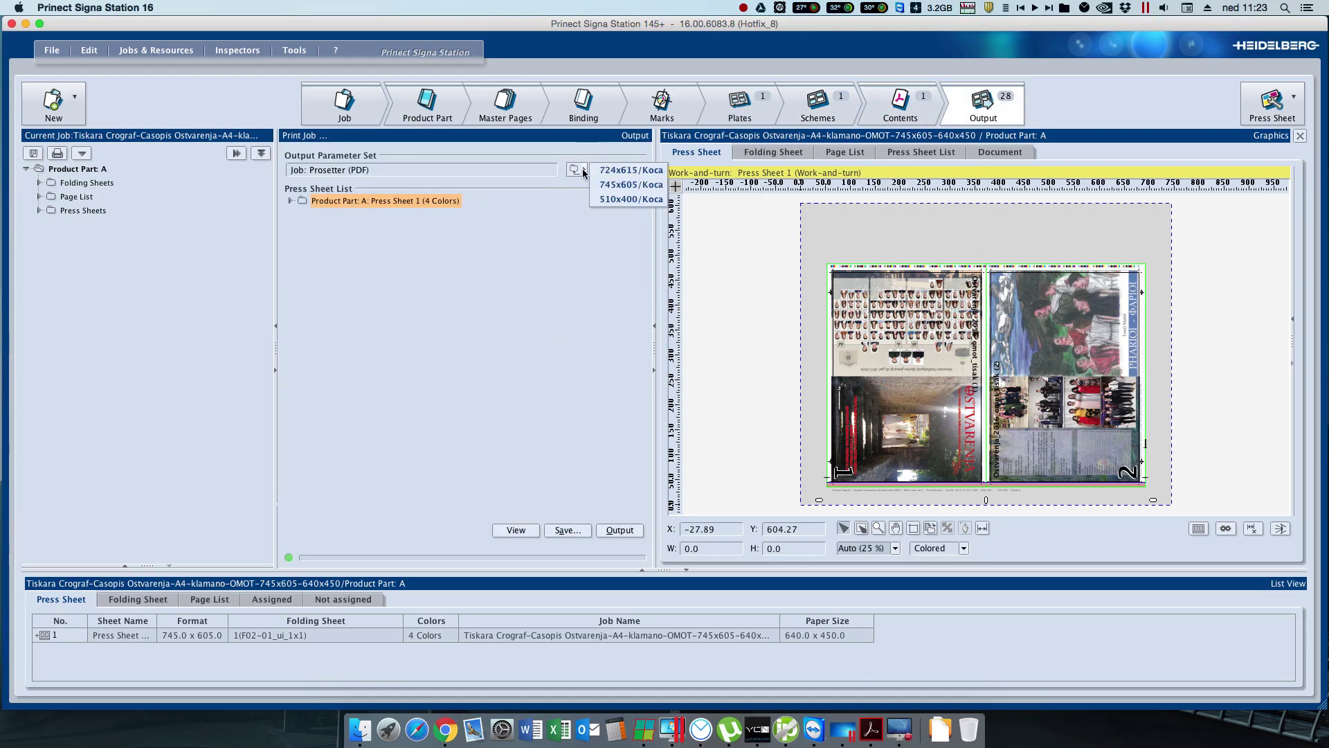
click(629, 184)
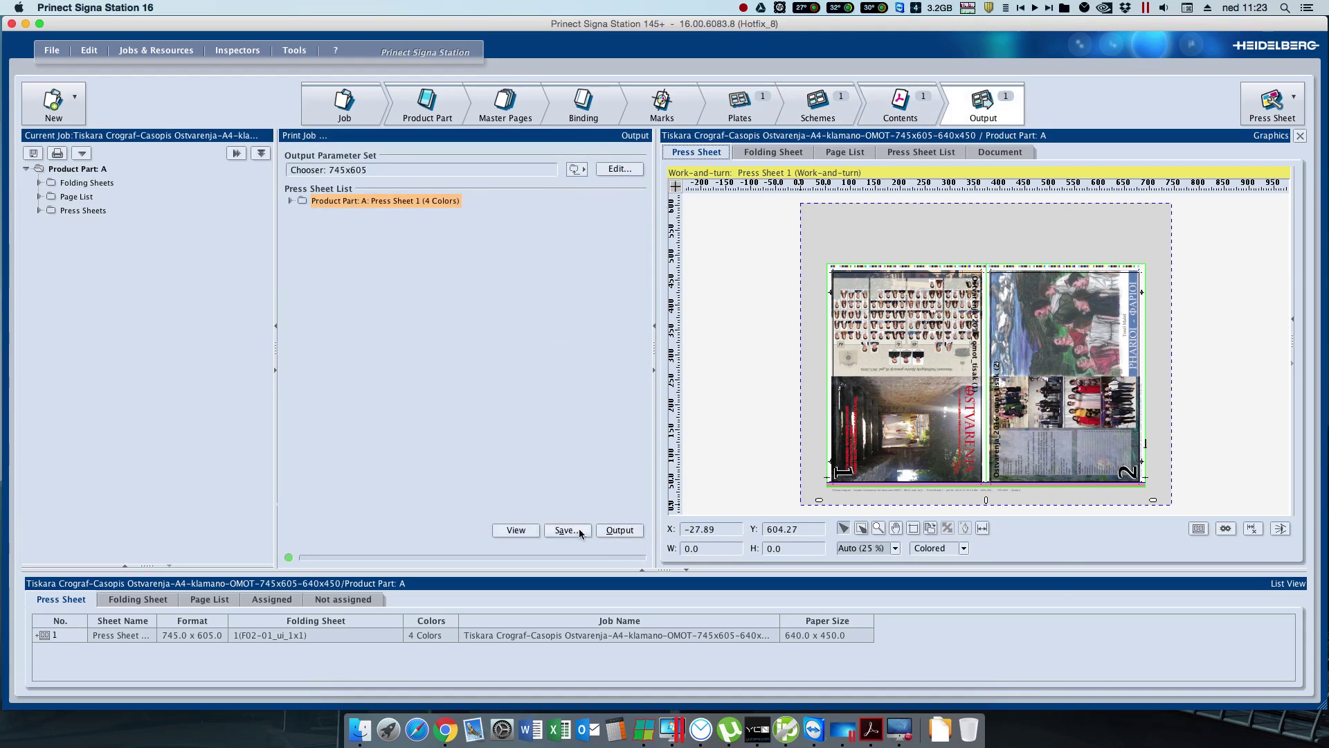
click(580, 532)
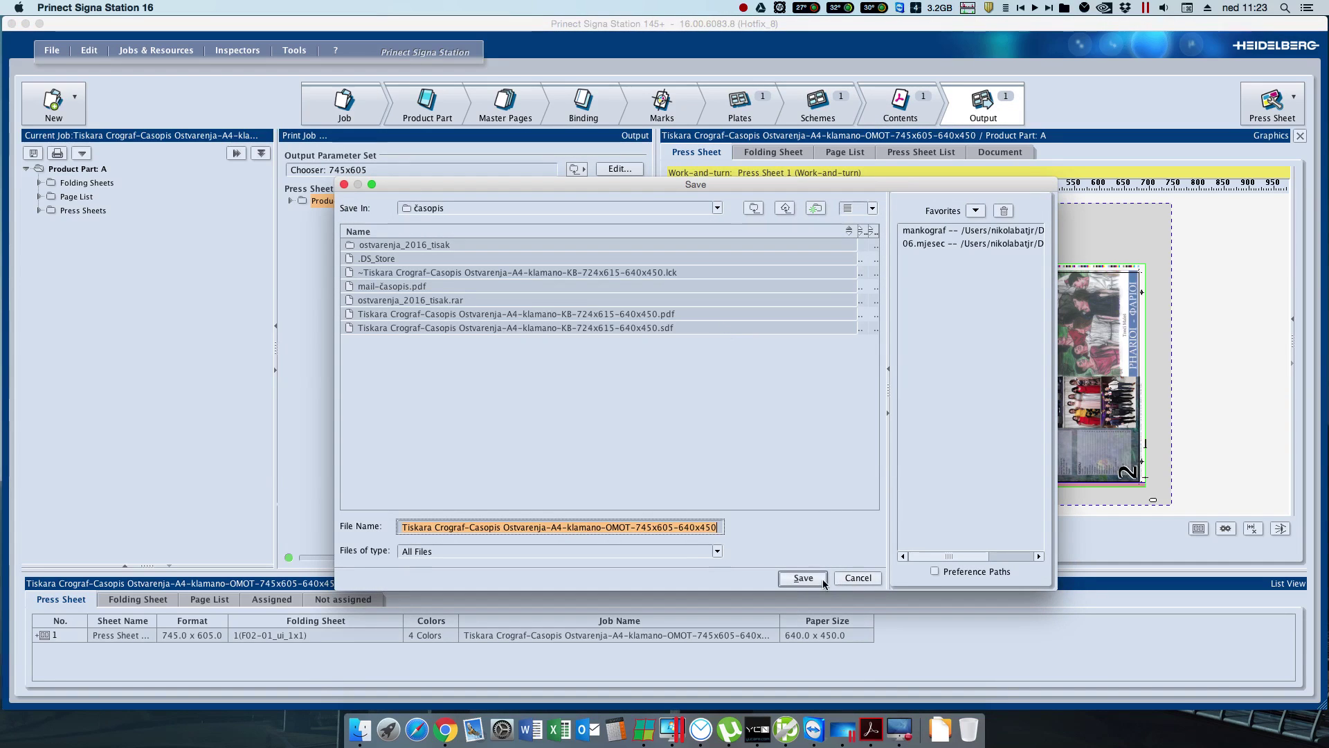
click(803, 578)
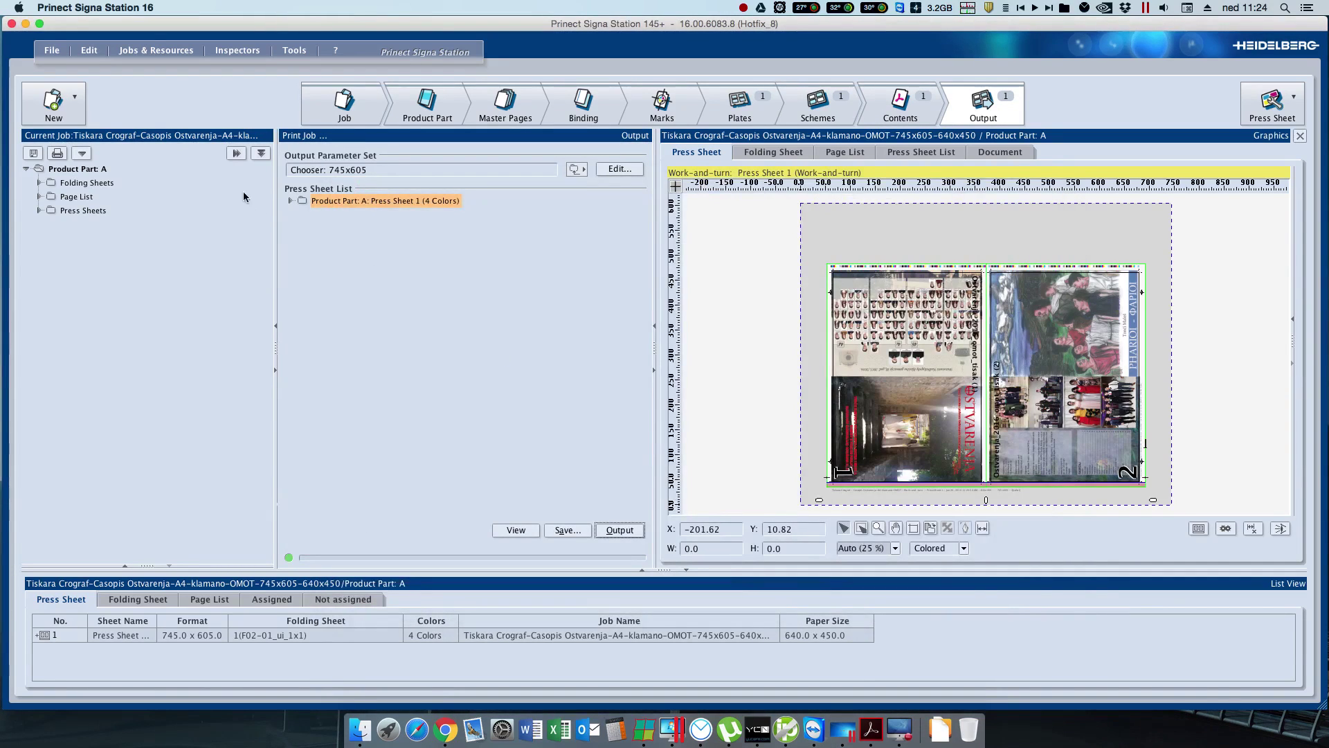
Step: Save the job as Tiskara Crograf-Casopis Ostvarenja-A4-klamano-OMOT-745x605-640x450.sdf in the časopis folder inside 06.mjesec, 26.06., faber
click(52, 50)
click(89, 205)
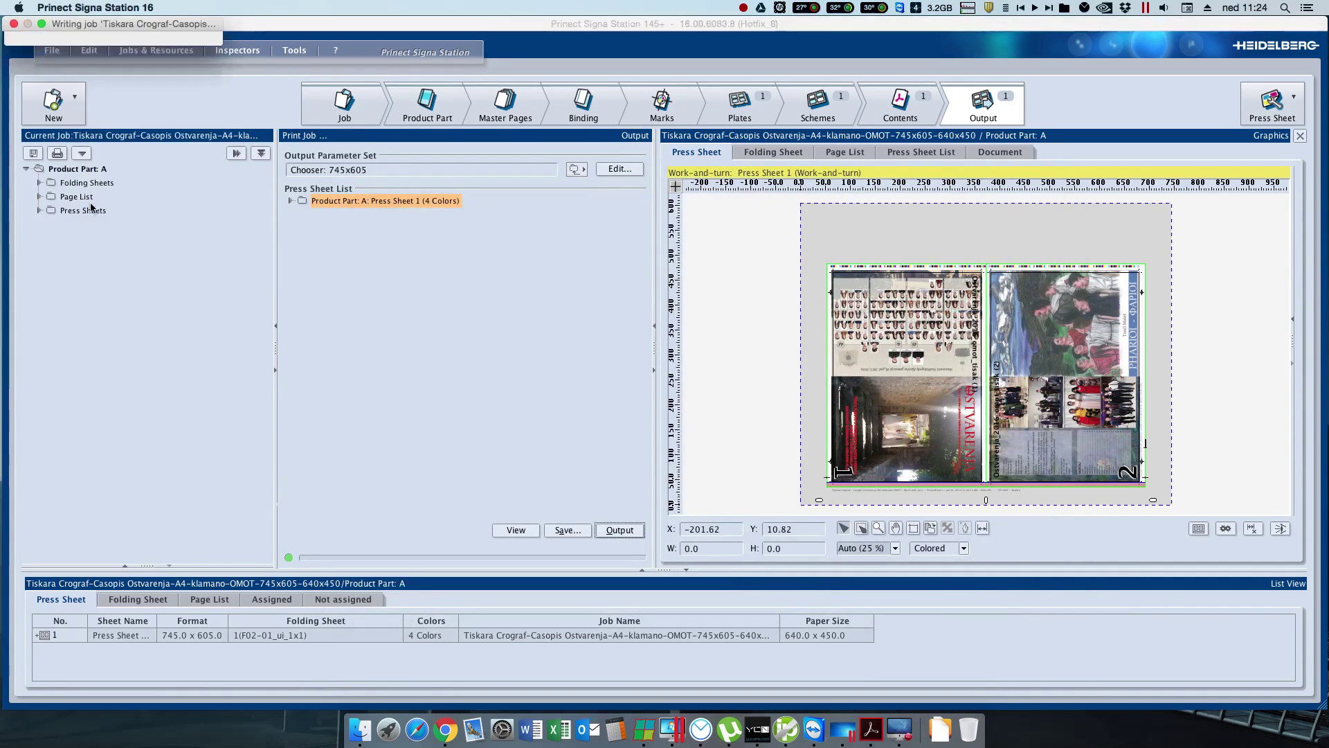
double_click(276, 179)
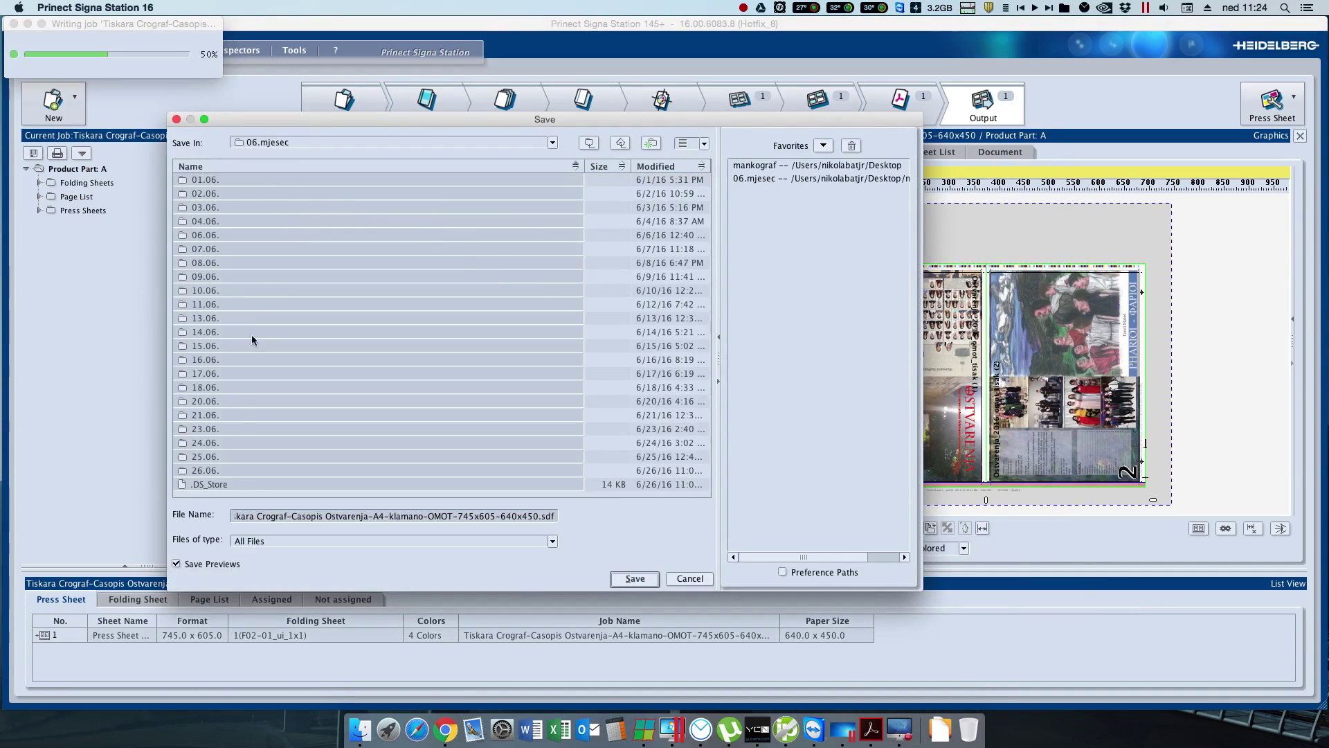
double_click(238, 470)
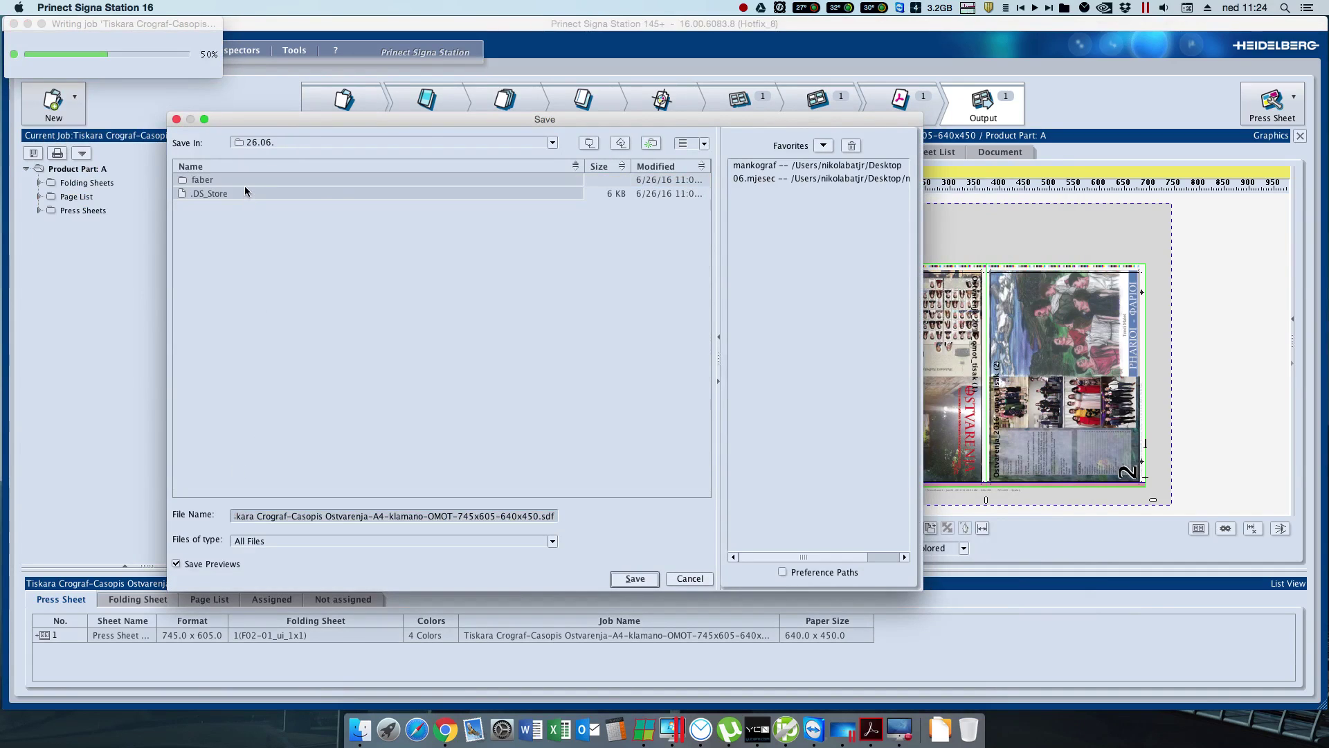
double_click(246, 182)
double_click(238, 192)
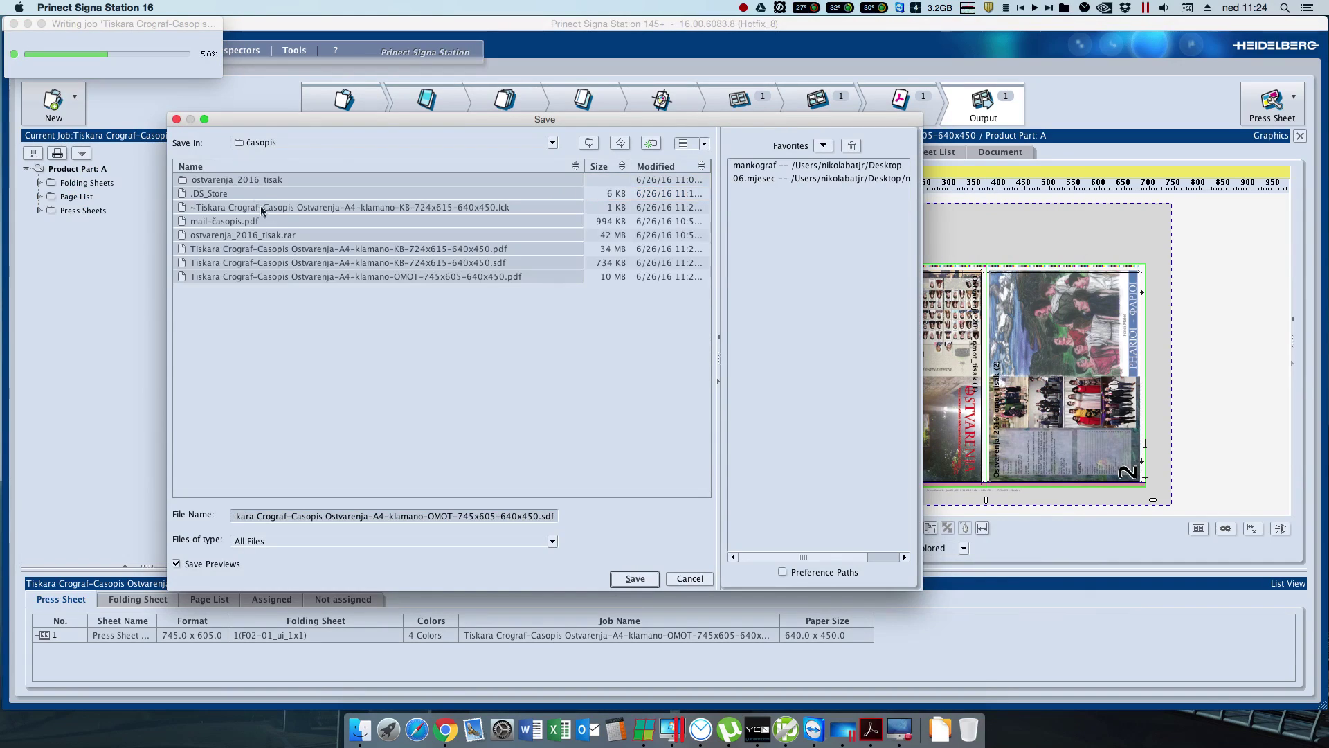
key(Return)
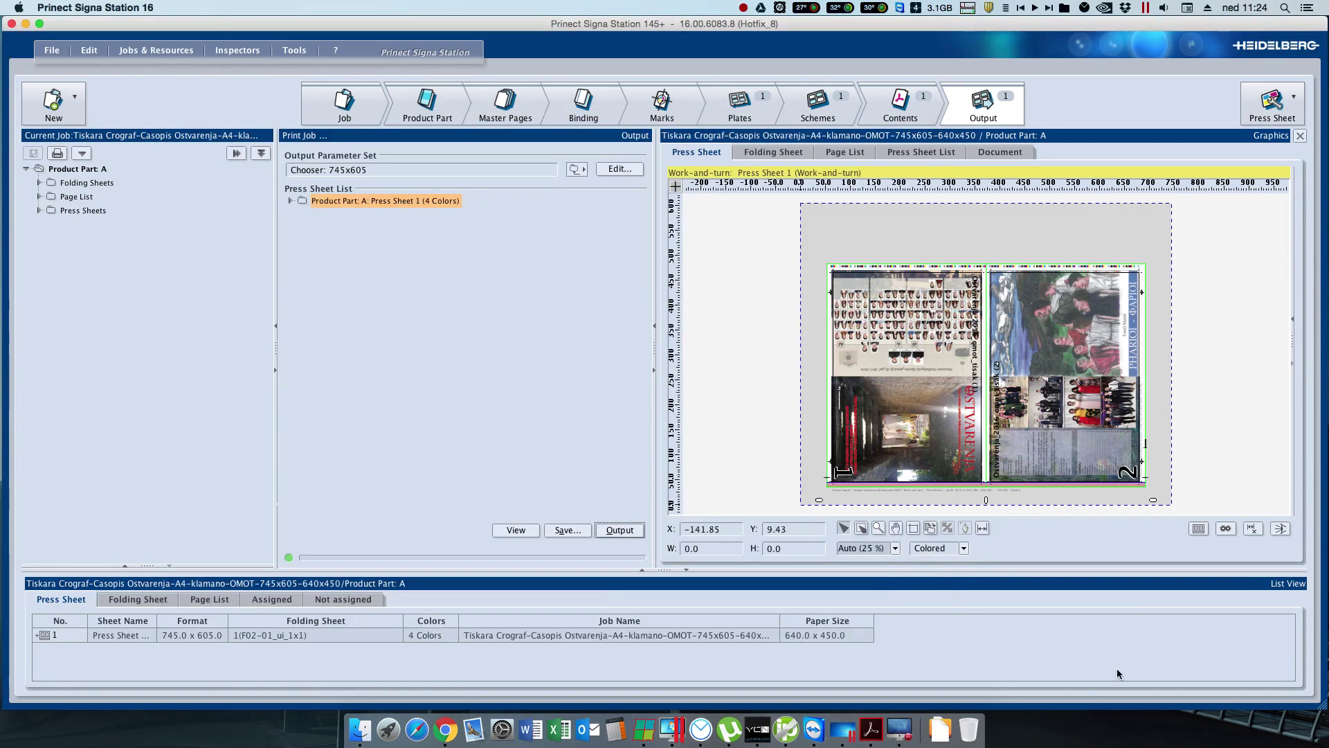
Step: Switch to an empty desktop space and open the OUTPUT PDF folder in Finder, with full file names visible and the newest files in view
mouse_move(1285, 743)
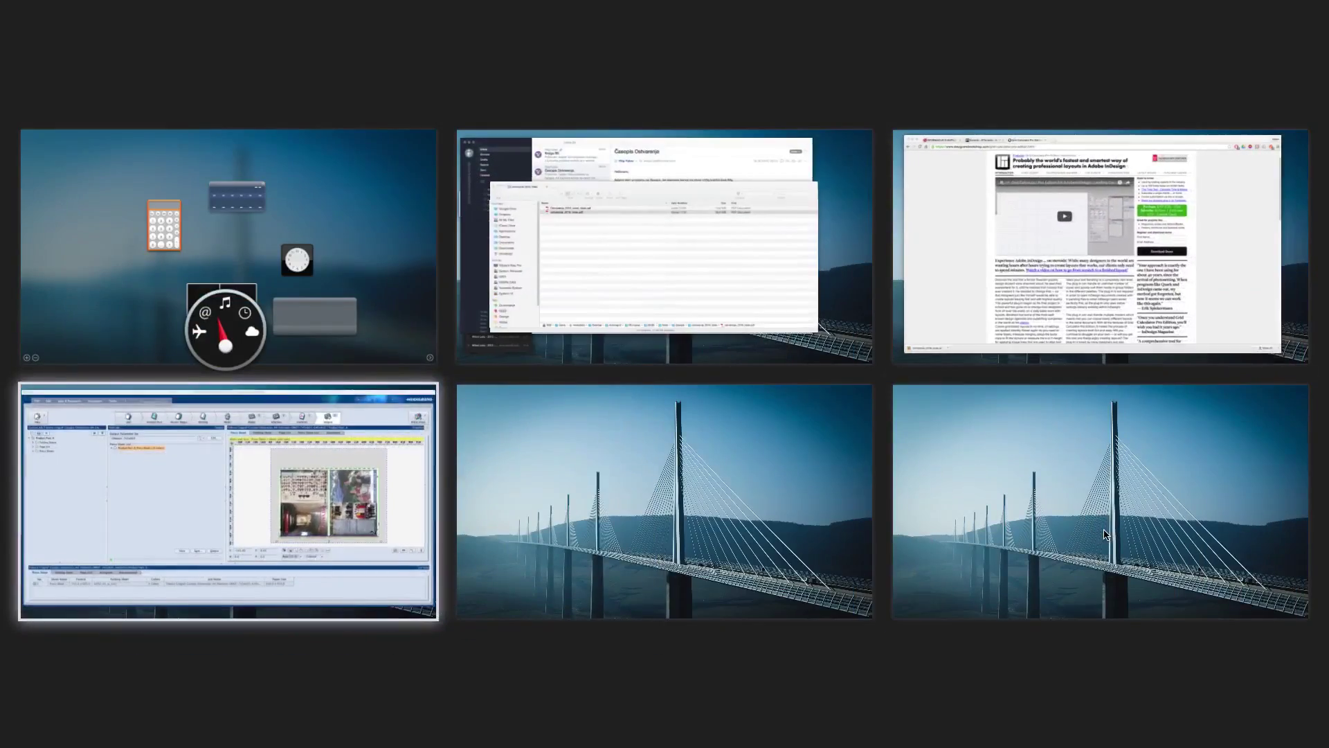
click(877, 489)
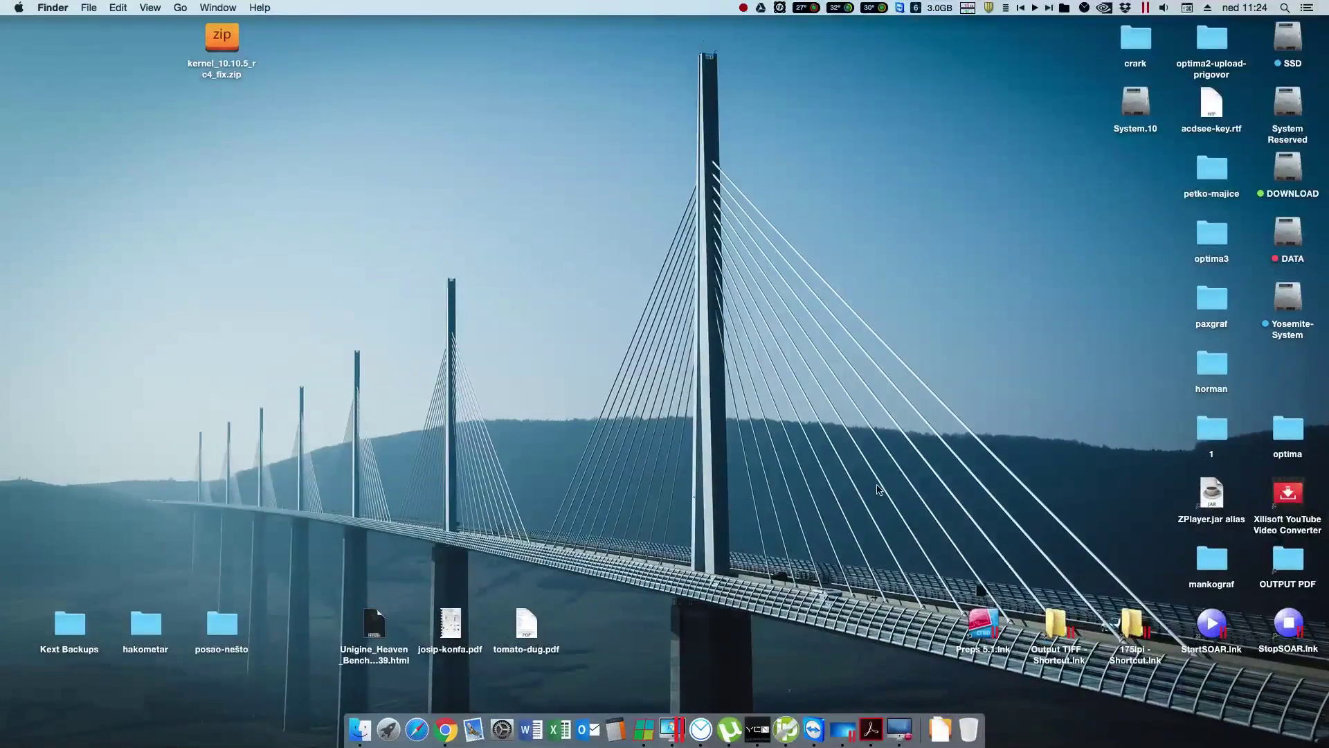
double_click(1284, 575)
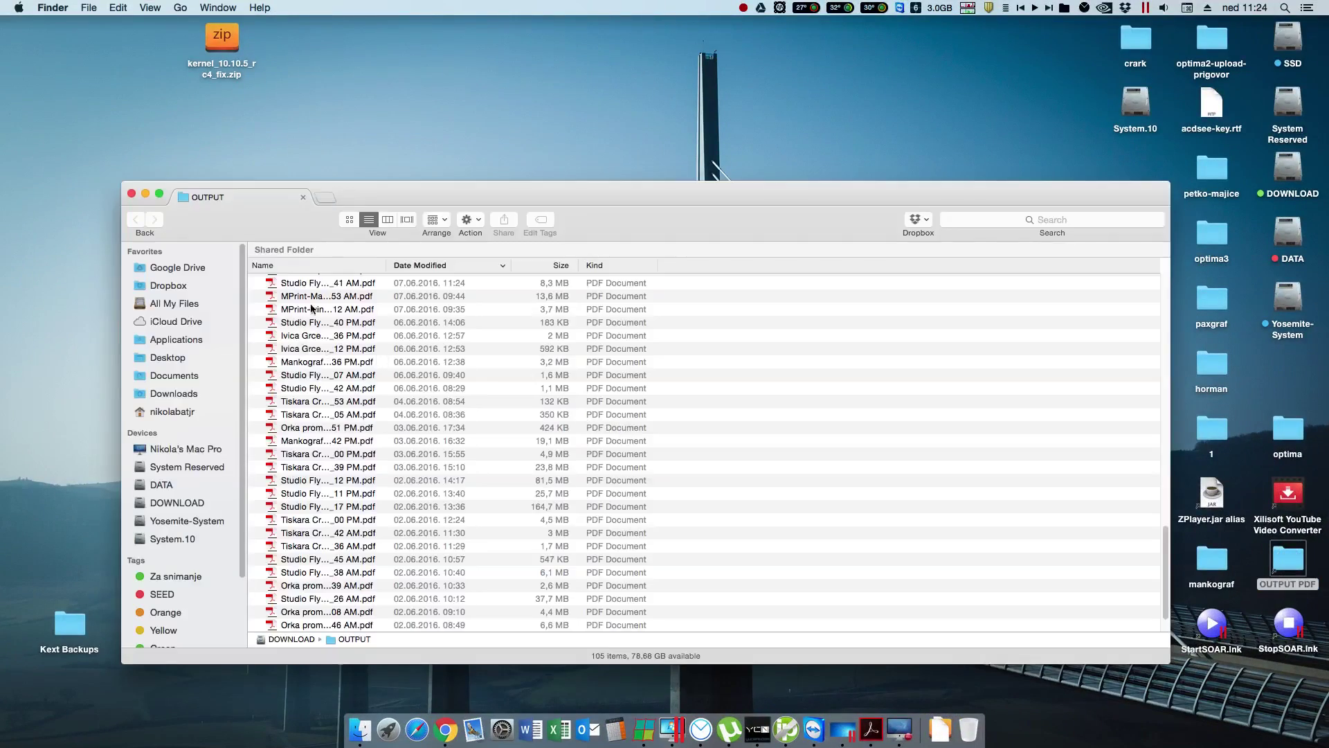
double_click(386, 265)
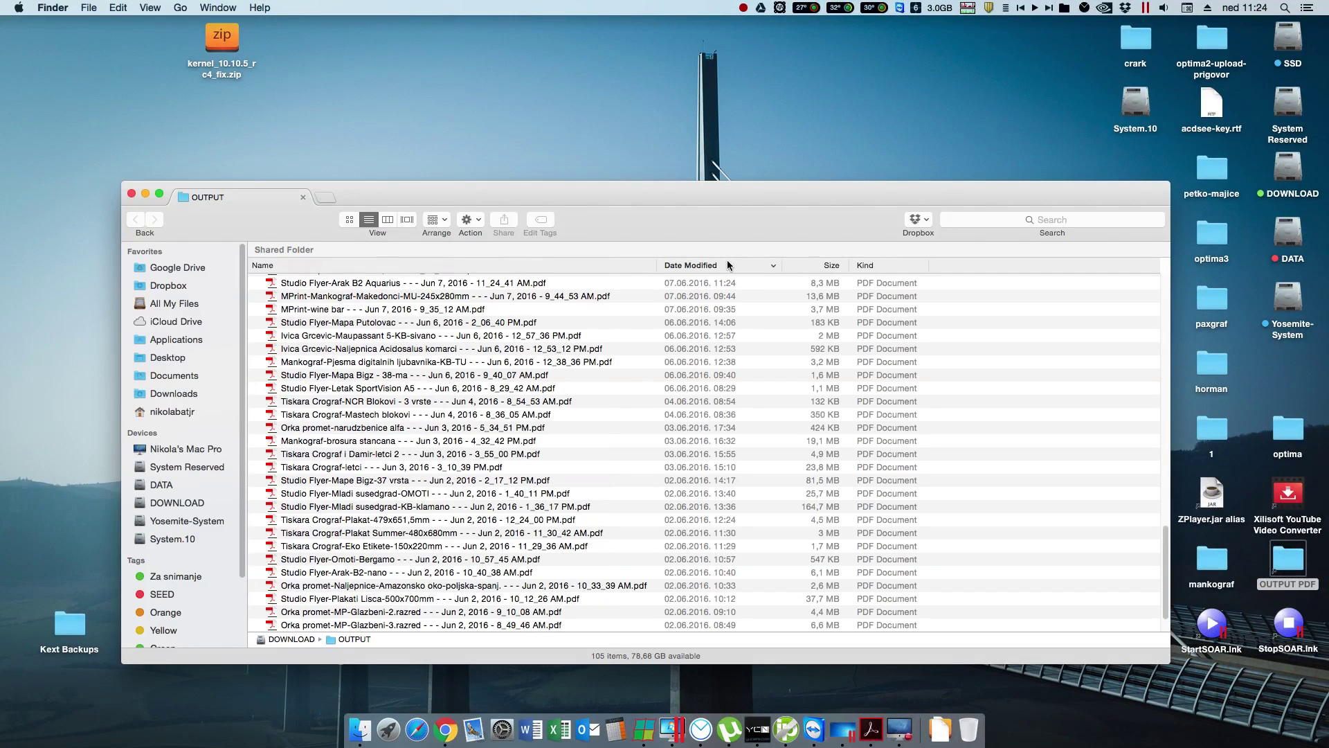
scroll(722, 413, up, 10)
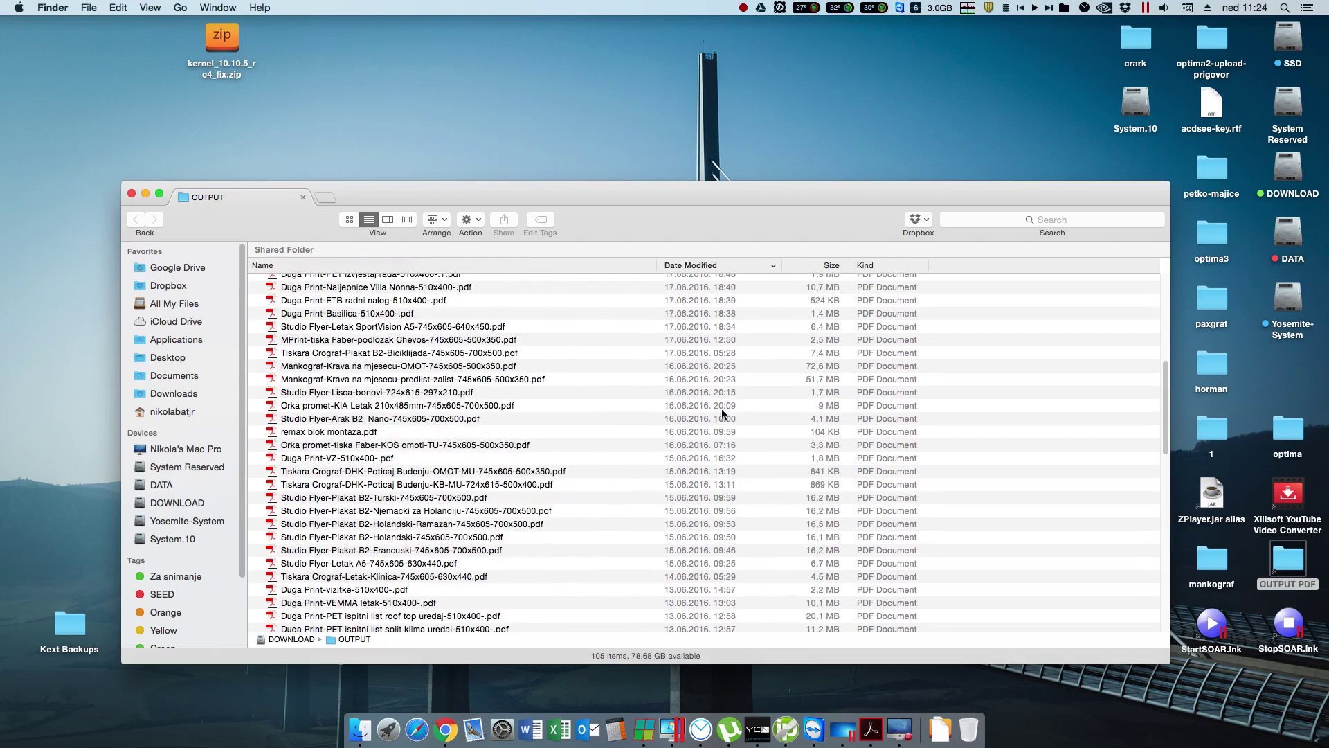
scroll(722, 413, up, 5)
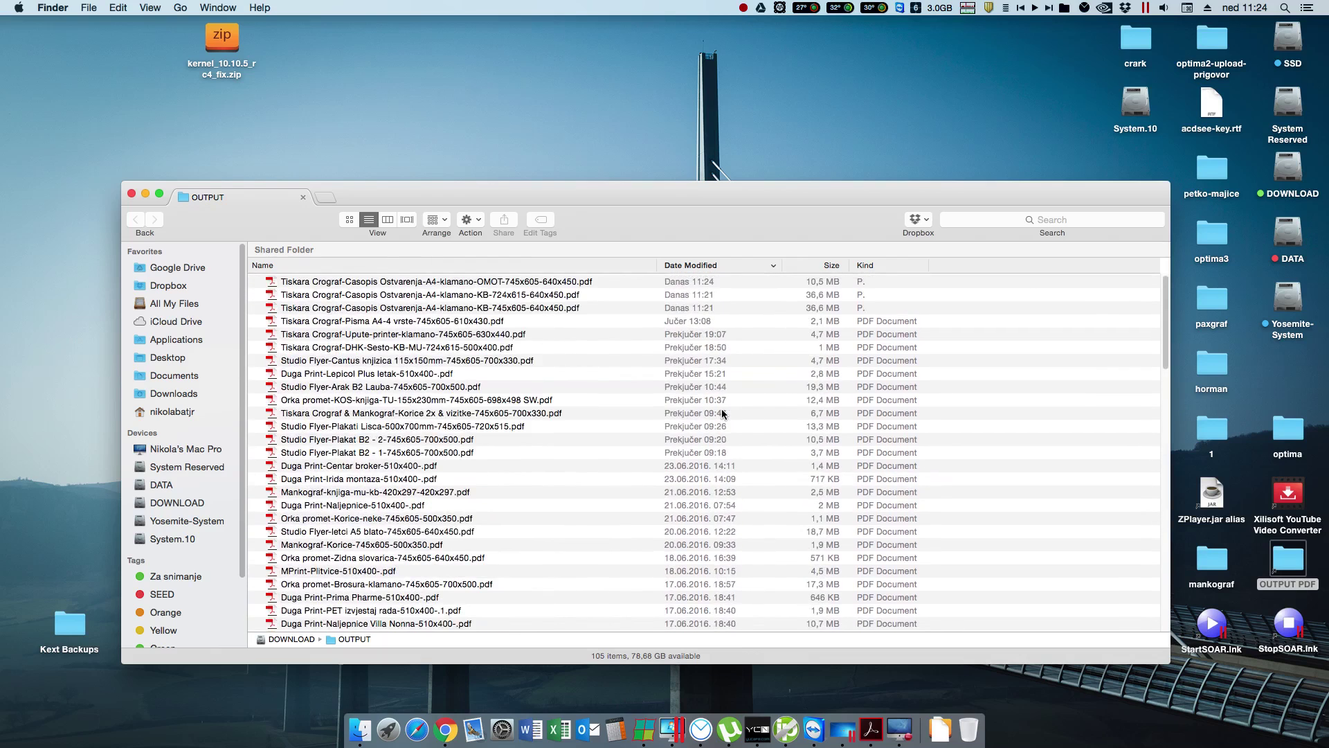
Step: Move Tiskara Crograf-Casopis Ostvarenja-A4-klamano-KB-745x605-640x450.pdf to the Trash
click(497, 310)
right_click(500, 309)
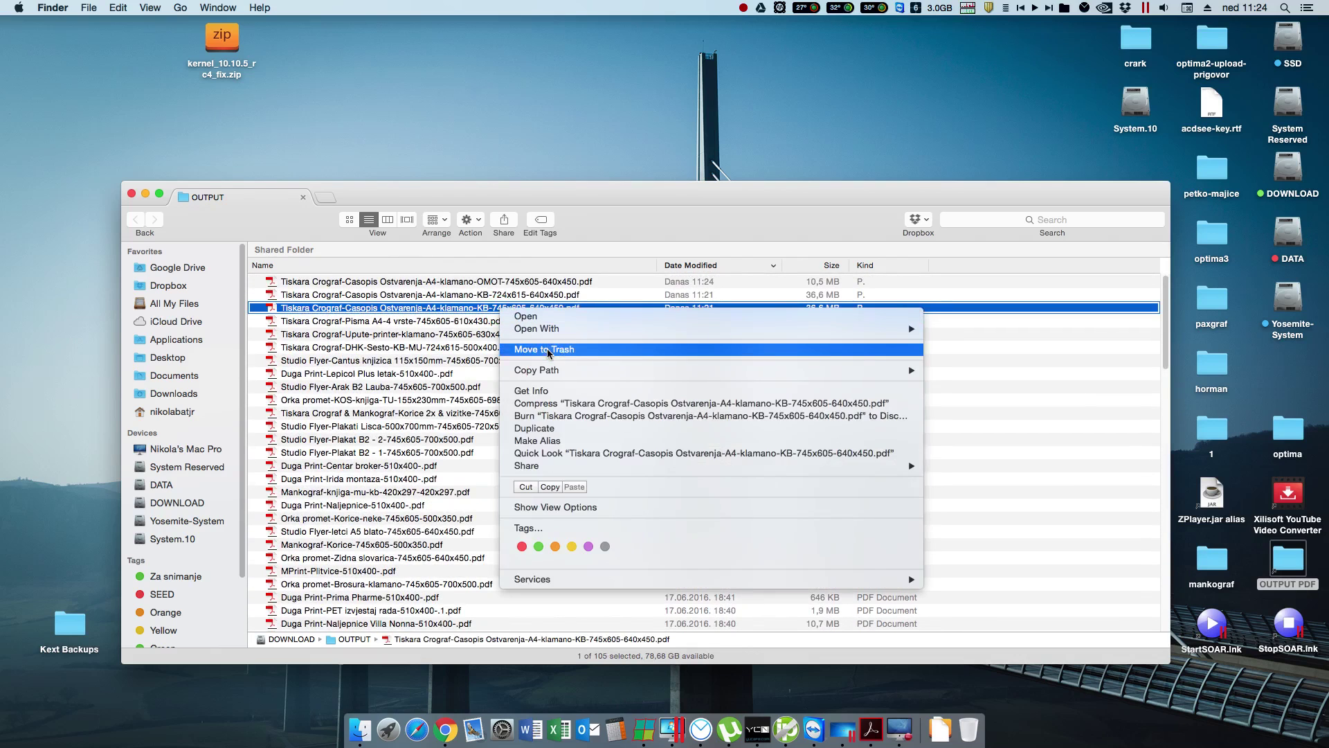
click(547, 349)
Step: Inspect the OMOT-745x605 cover PDF and all pages of the KB-724x615 block PDF in Acrobat, and put the files and OUTPUT folder away
double_click(522, 284)
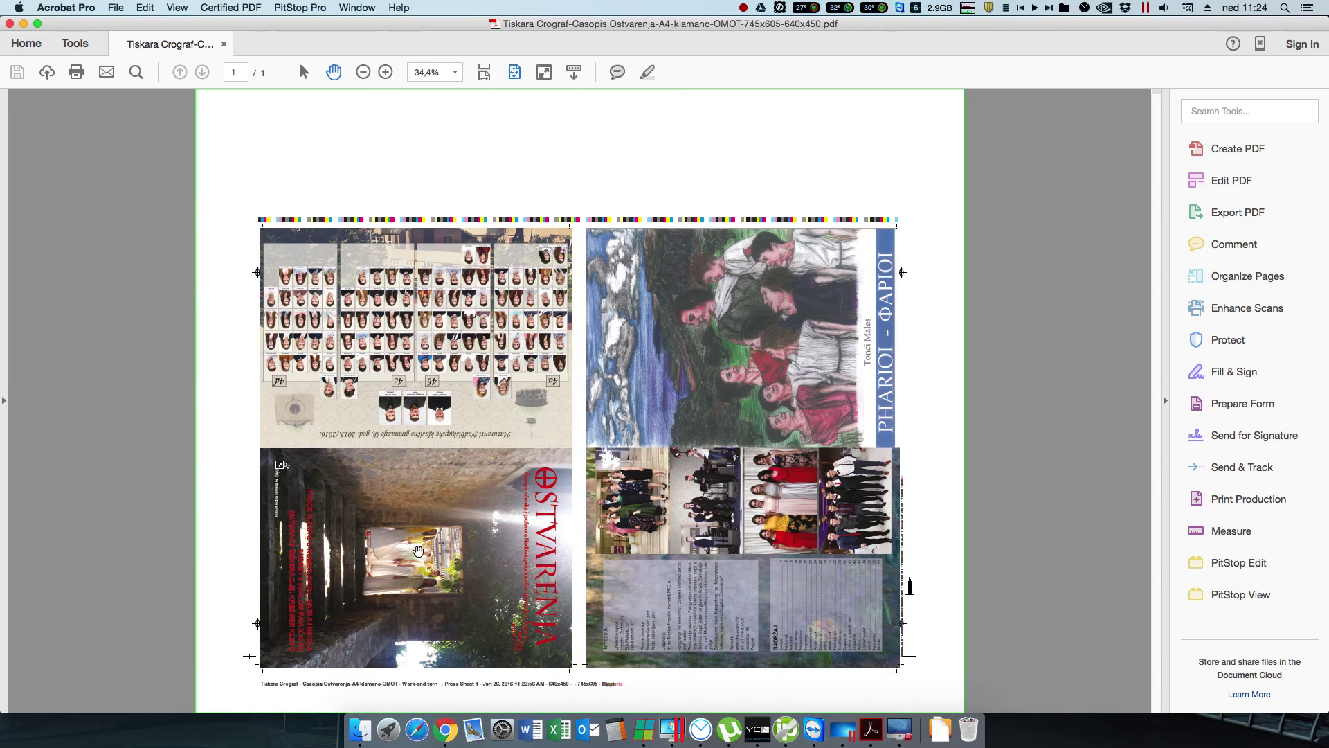
click(9, 24)
double_click(461, 295)
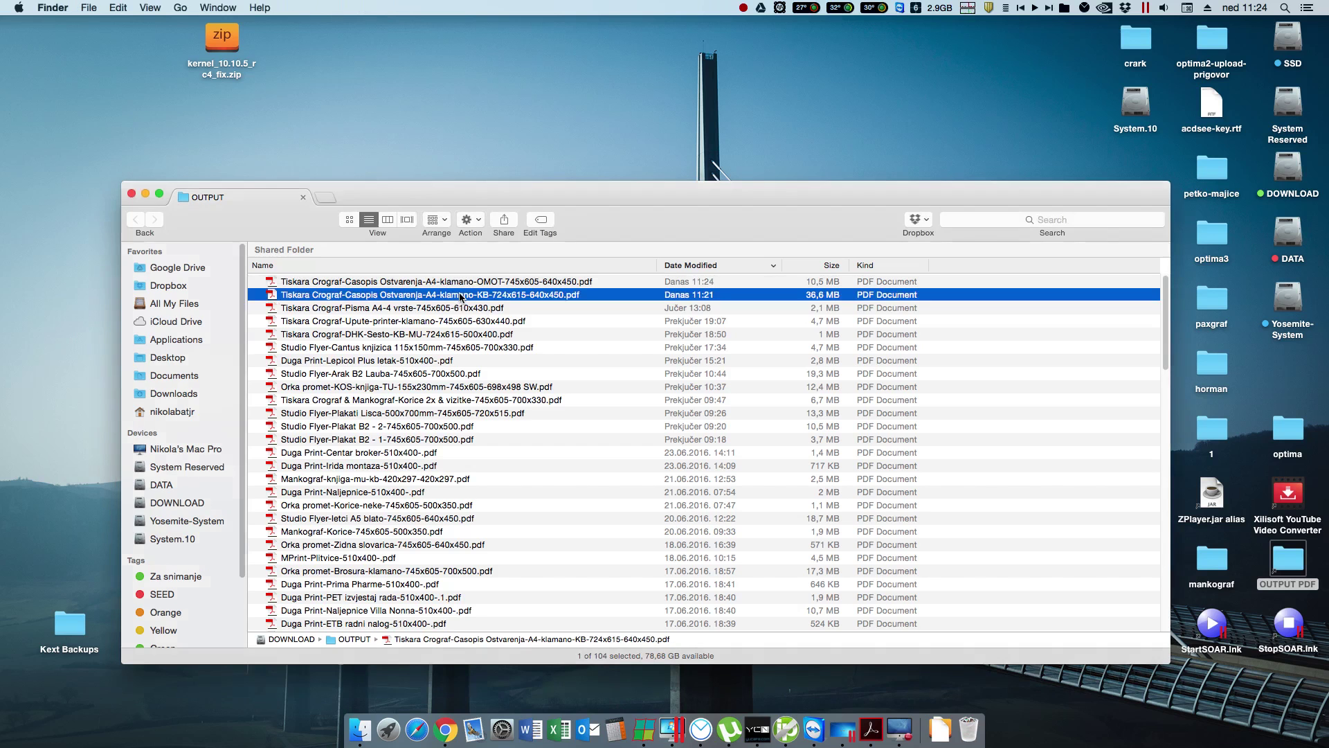
scroll(461, 295, down, 12)
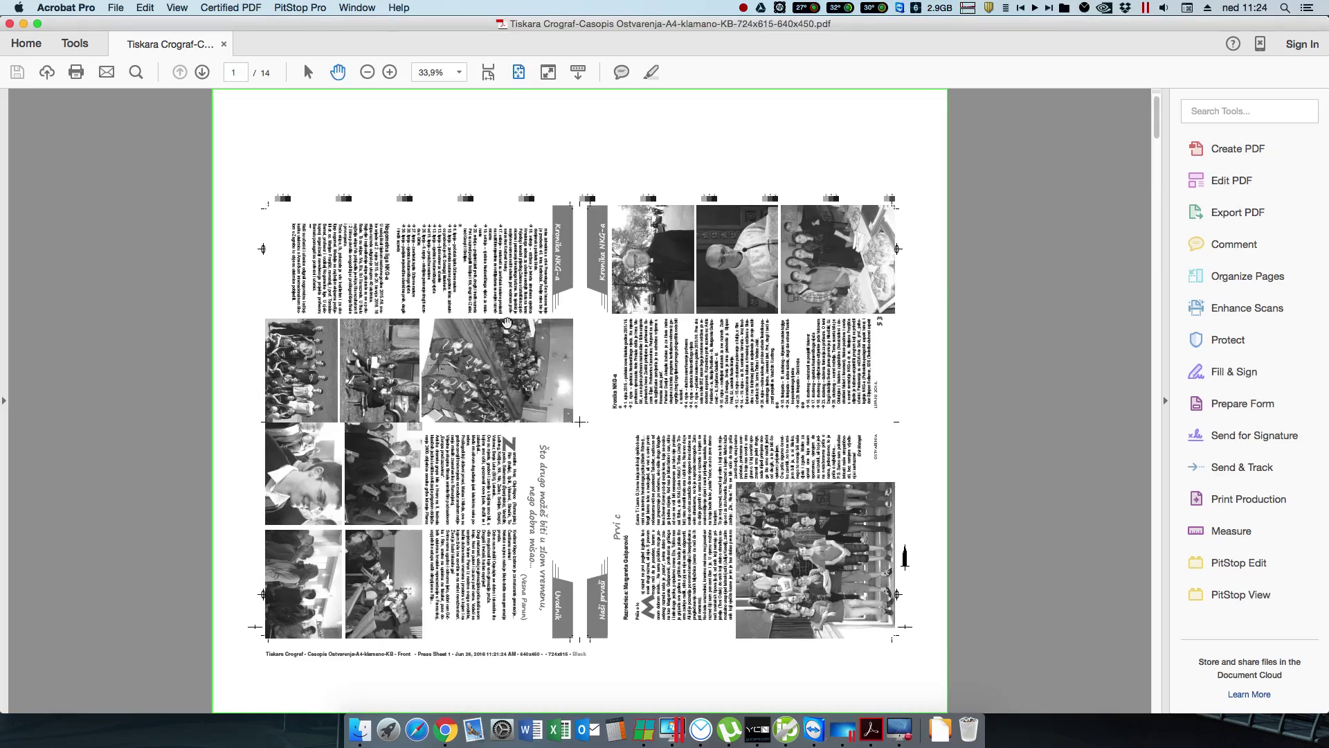
scroll(508, 326, down, 14)
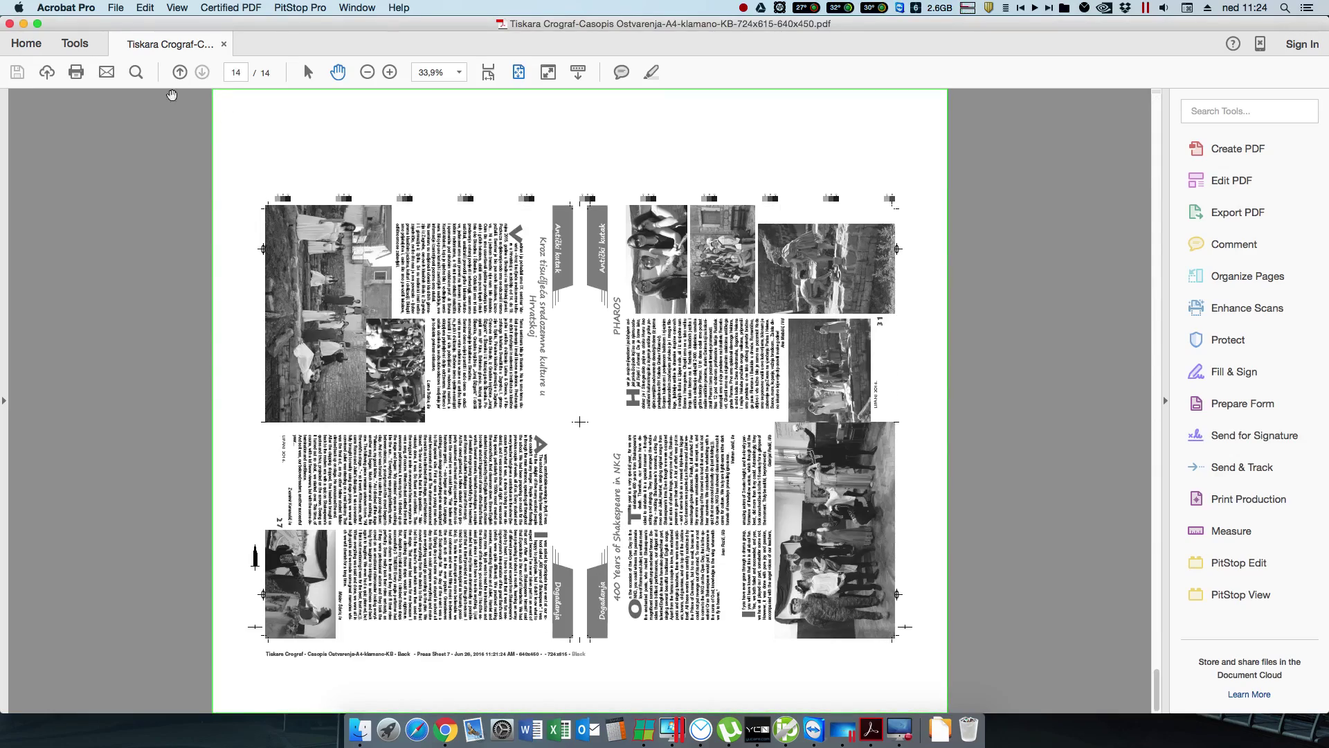
click(24, 25)
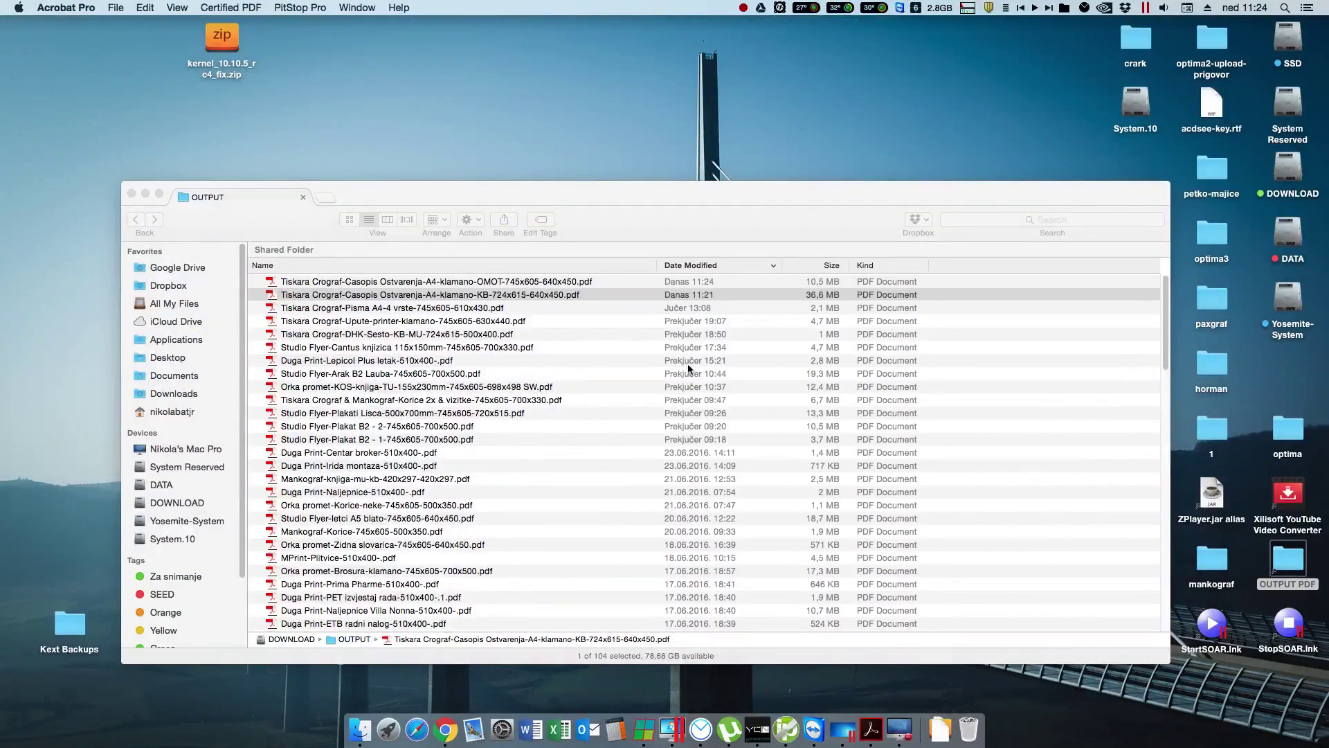
click(326, 205)
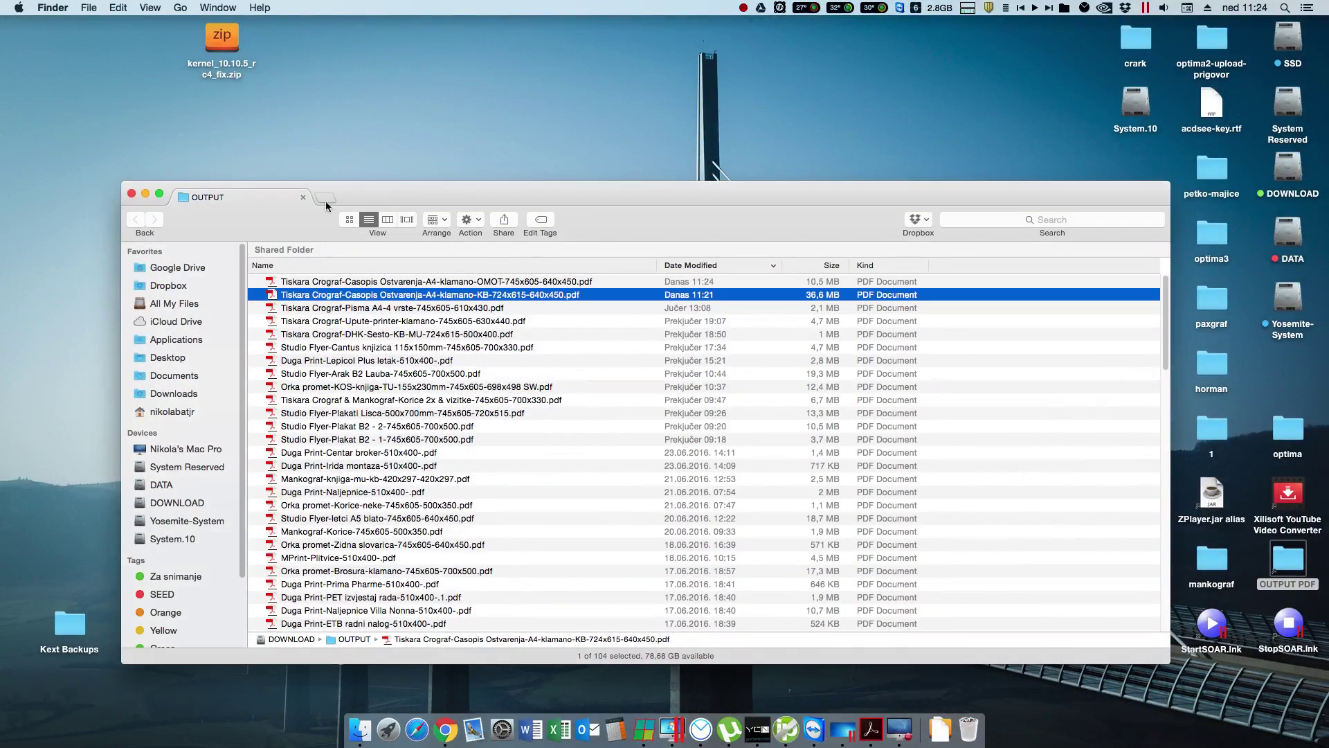
click(145, 195)
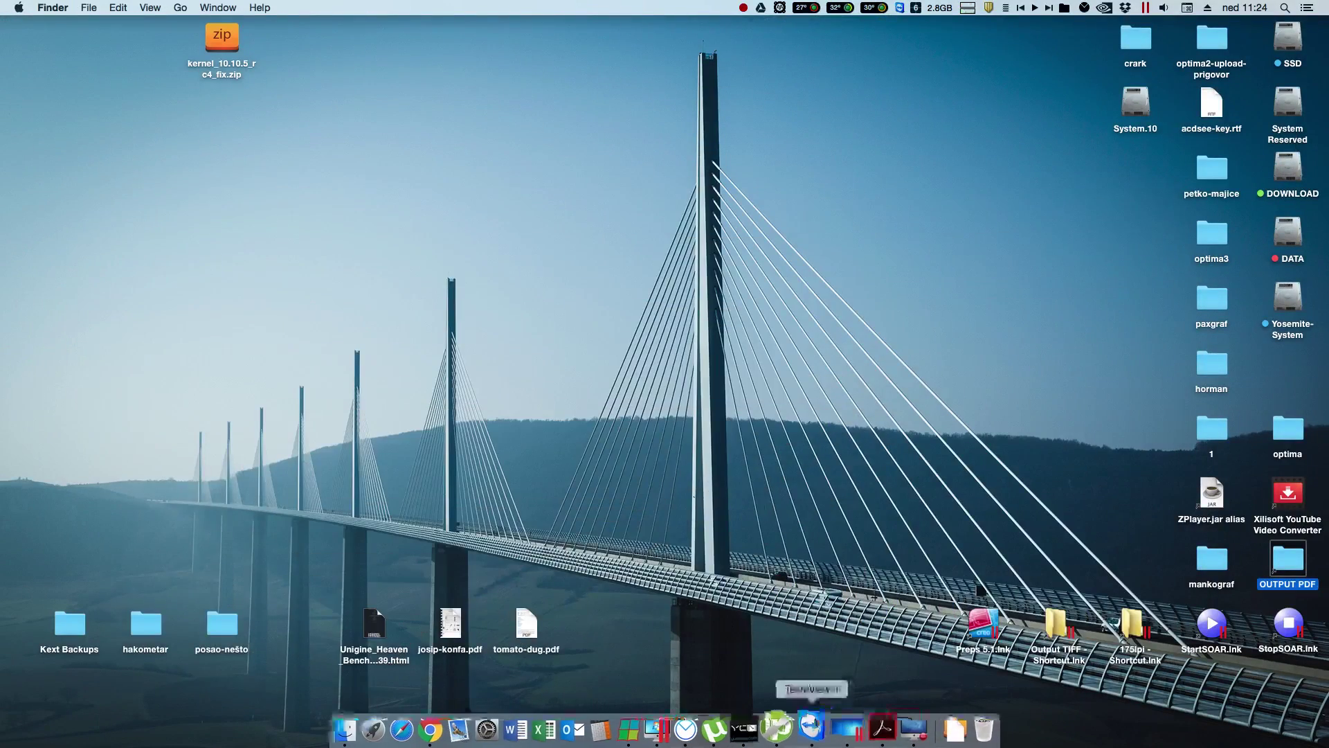
Step: Switch to TeamViewer, bring up the remote session on the RIP computer and dismiss its sponsored-session notice
click(807, 689)
click(749, 344)
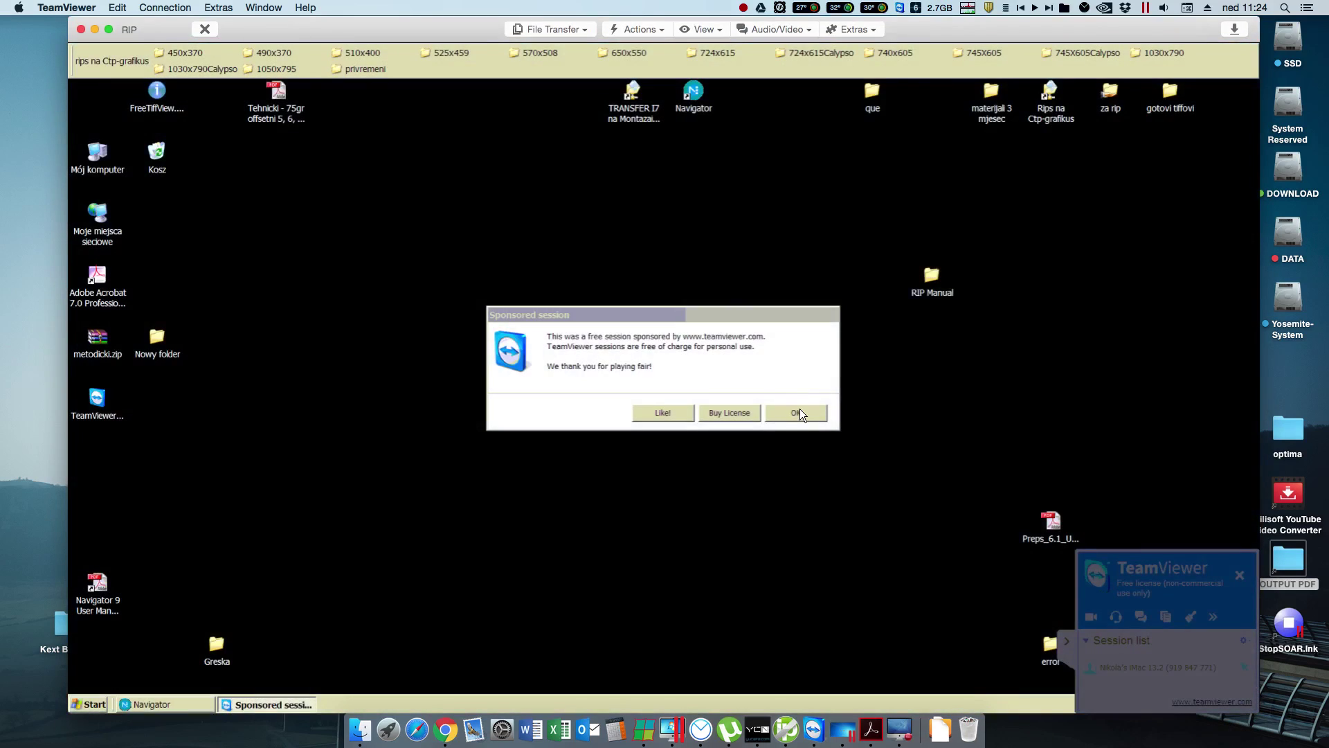
click(799, 409)
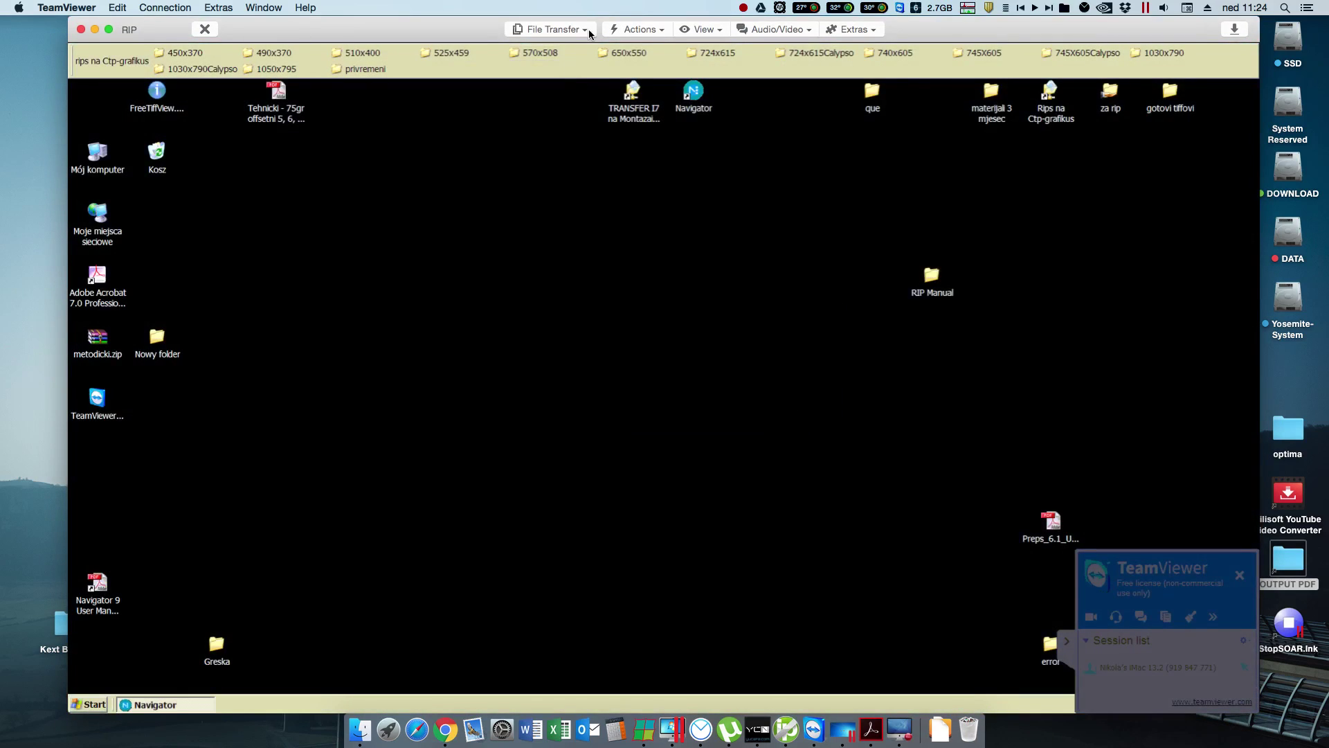
Step: Delete the five Tiskara Crograf-Pisma A4-4 vrste TIF files from the remote gotovi tiffovi folder and minimize the folder window
double_click(1169, 95)
drag(699, 305, 443, 217)
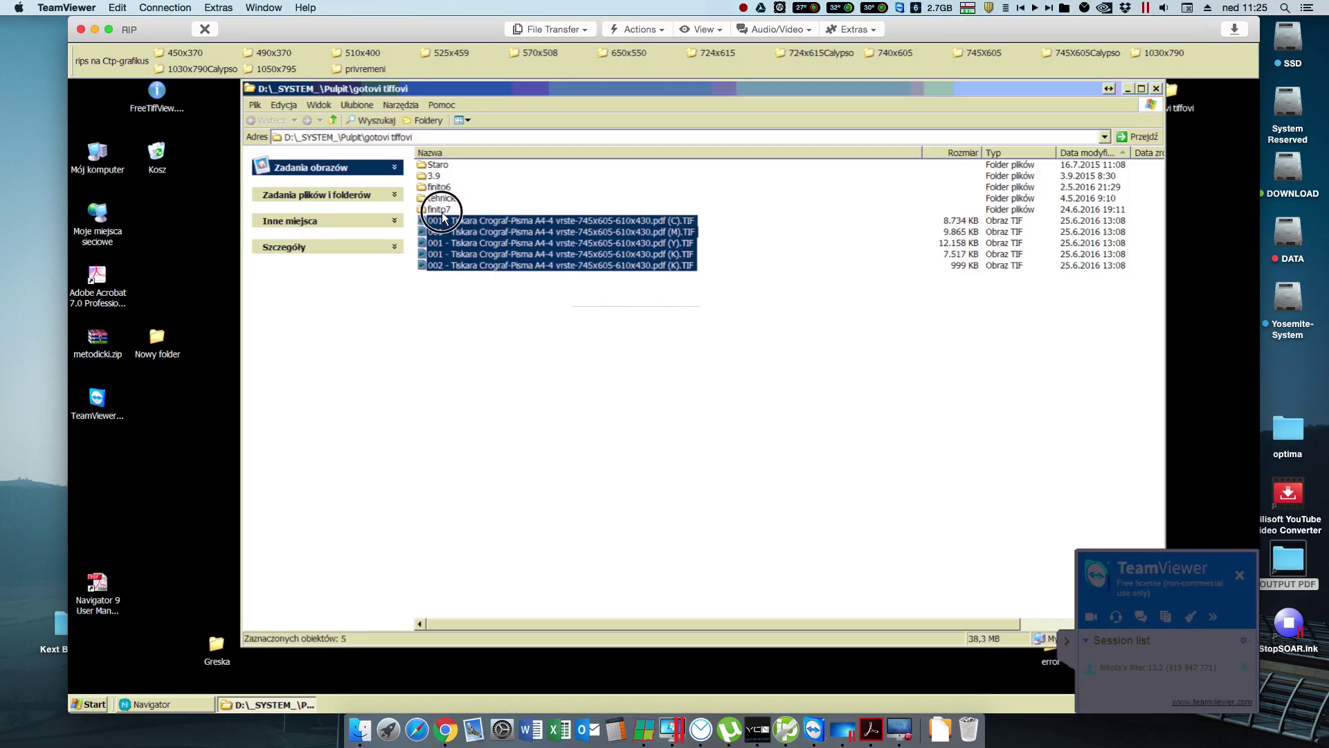
key(Delete)
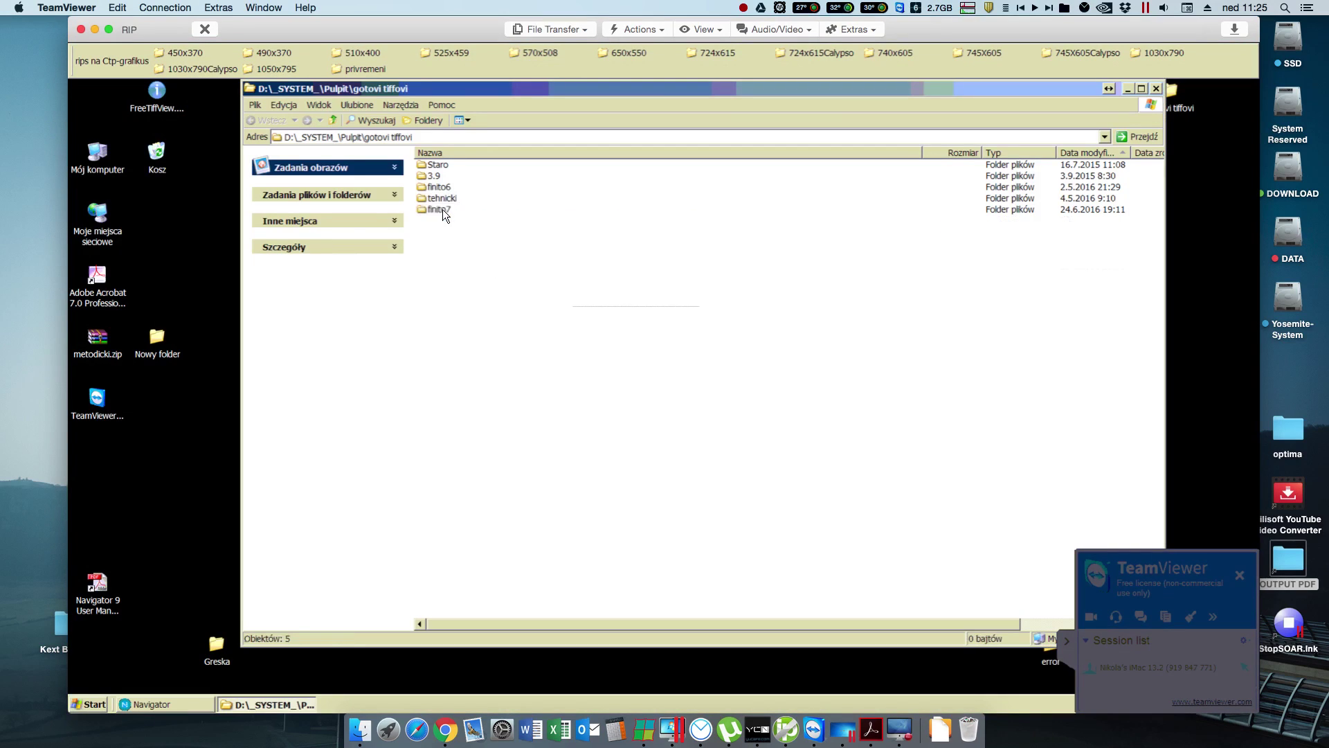
click(1127, 89)
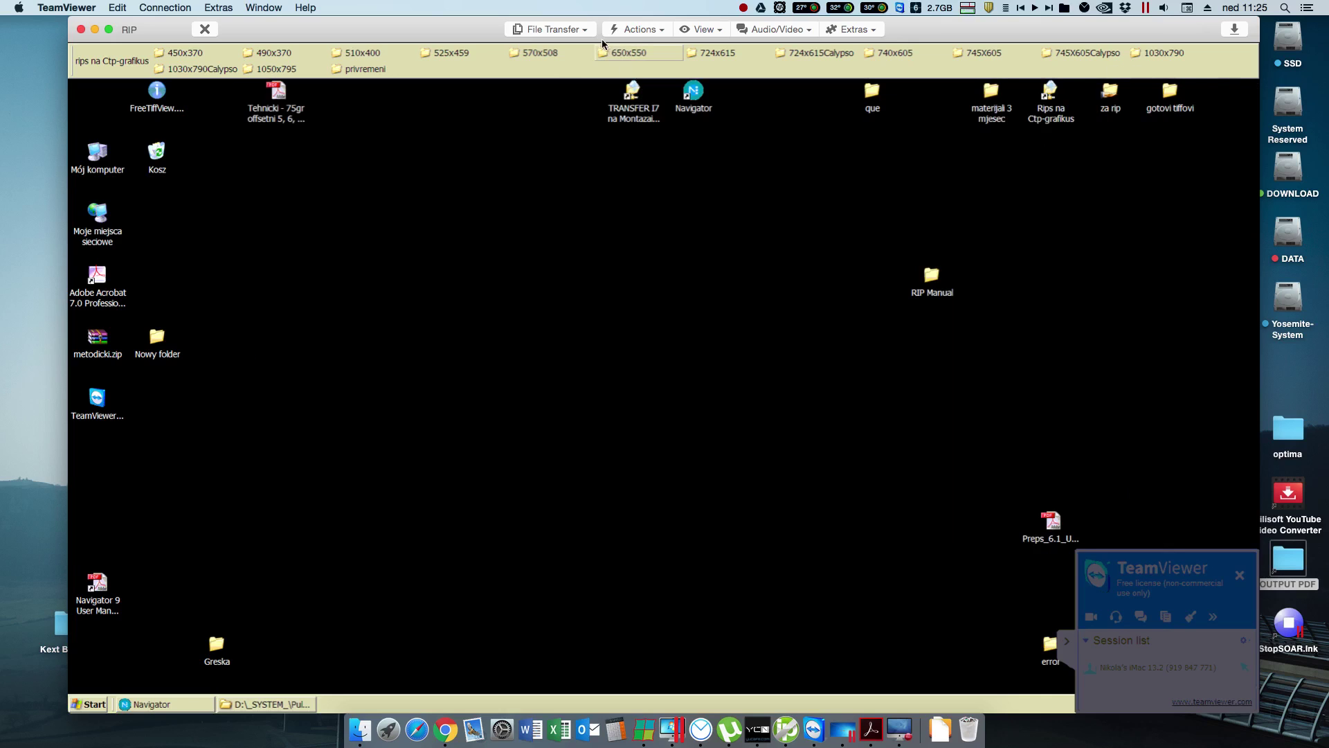
Step: Open a file transfer to the RIP computer and sort the local OUTPUT files by modification date, newest first
click(551, 29)
click(545, 46)
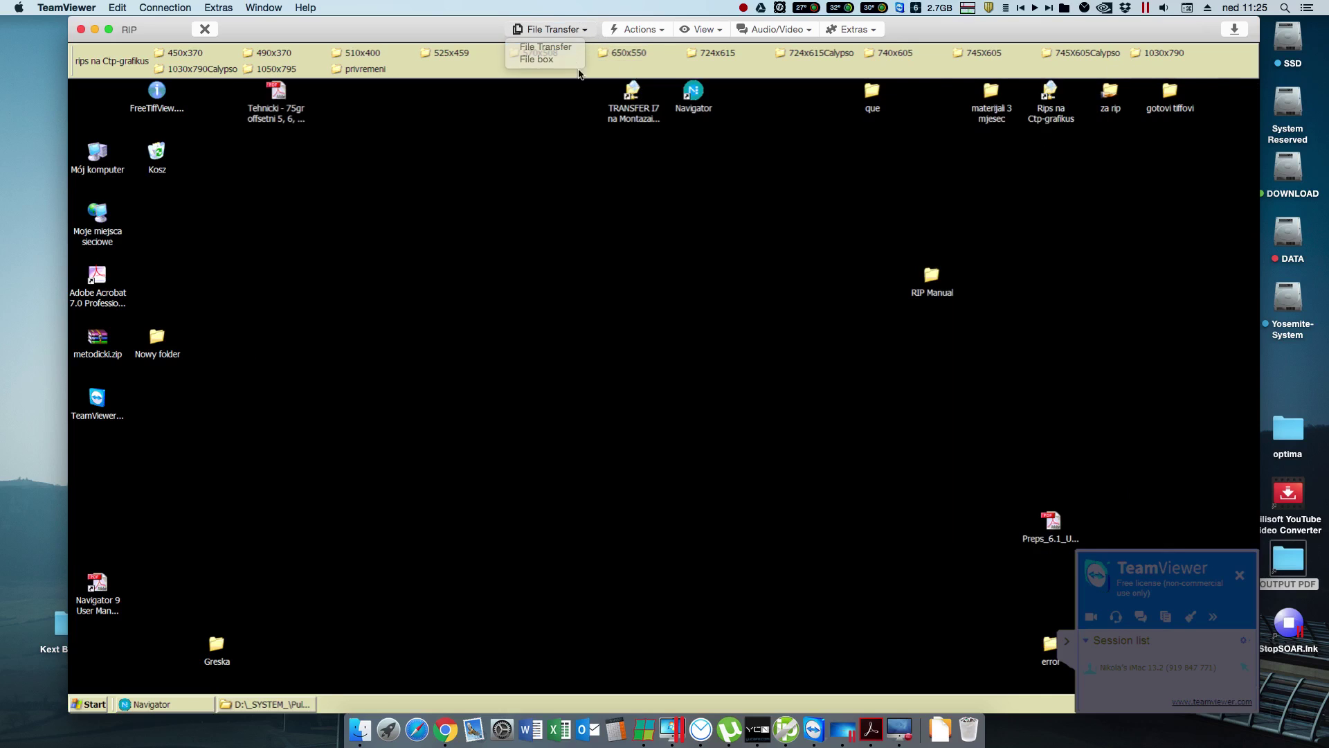
click(594, 183)
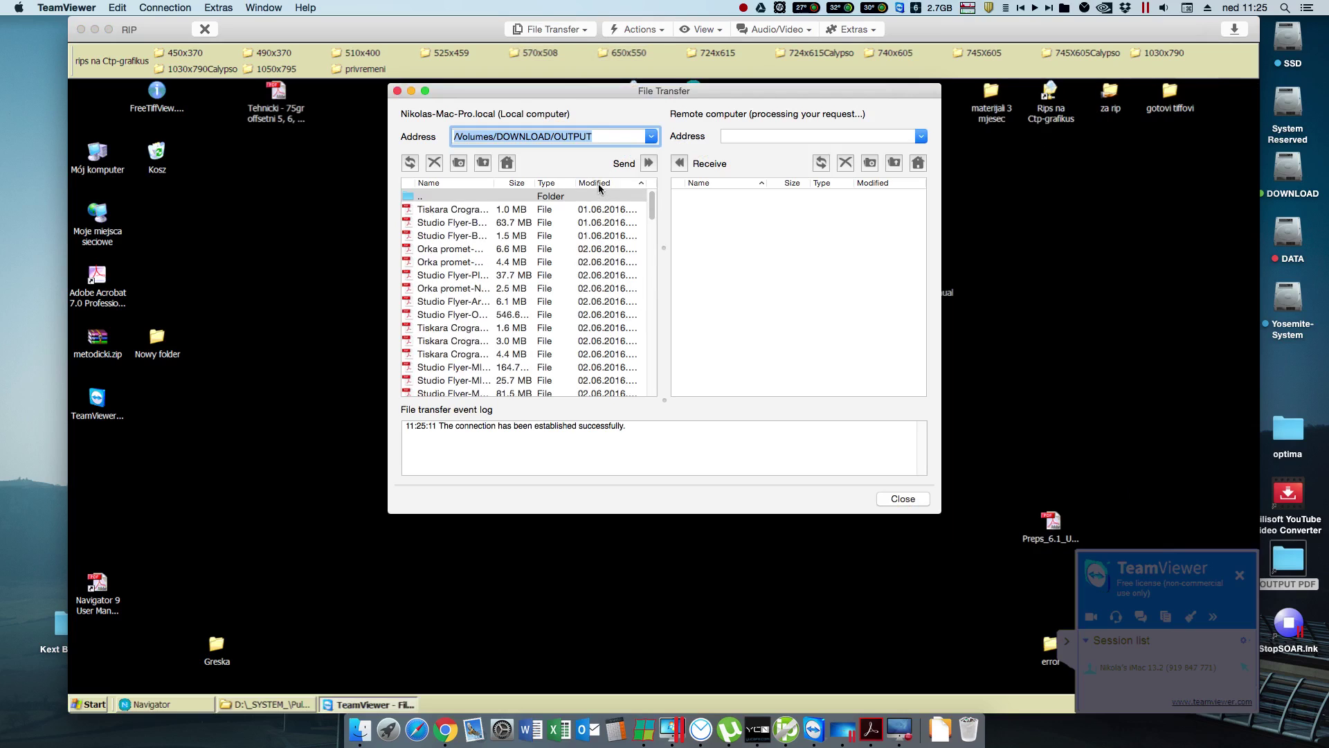
click(594, 182)
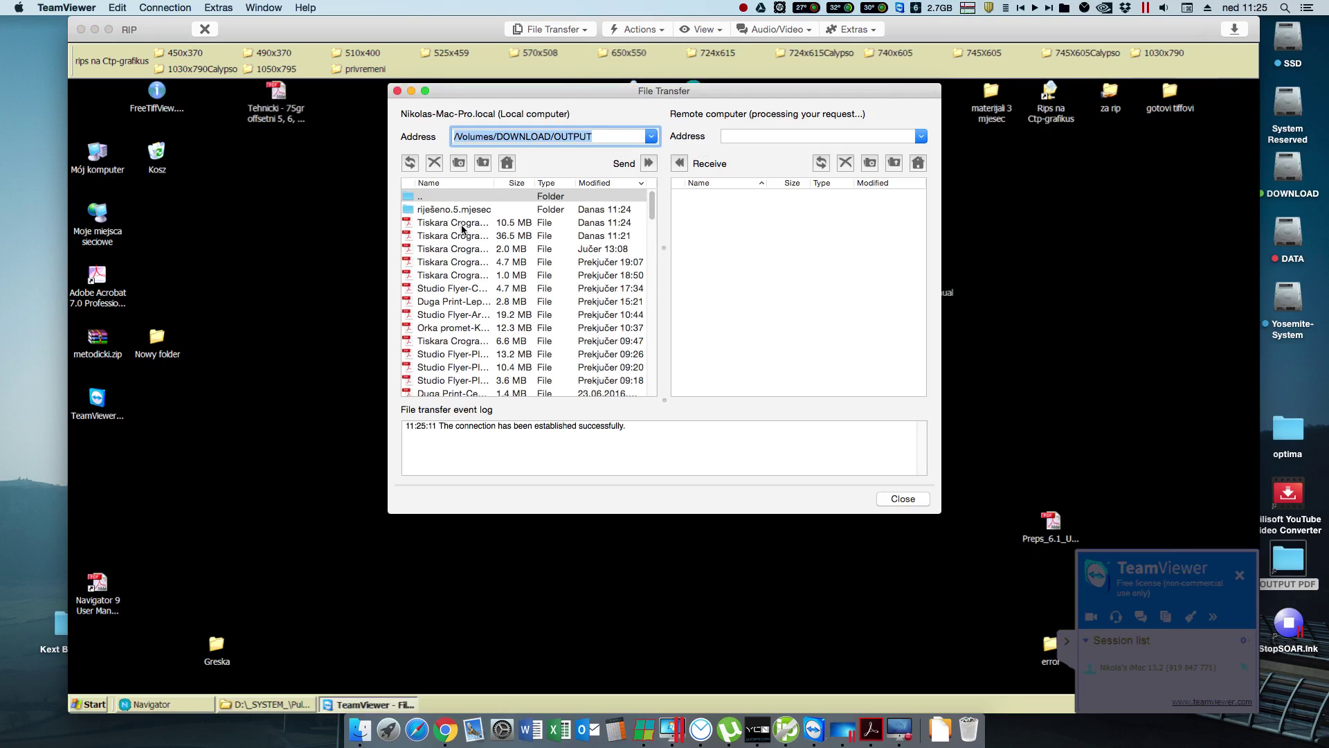
Step: Send the Ostvarenja OMOT-745x605 cover PDF and KB-724x615 block PDF to the remote za rip/175lpi folder
click(462, 223)
shift+click(467, 237)
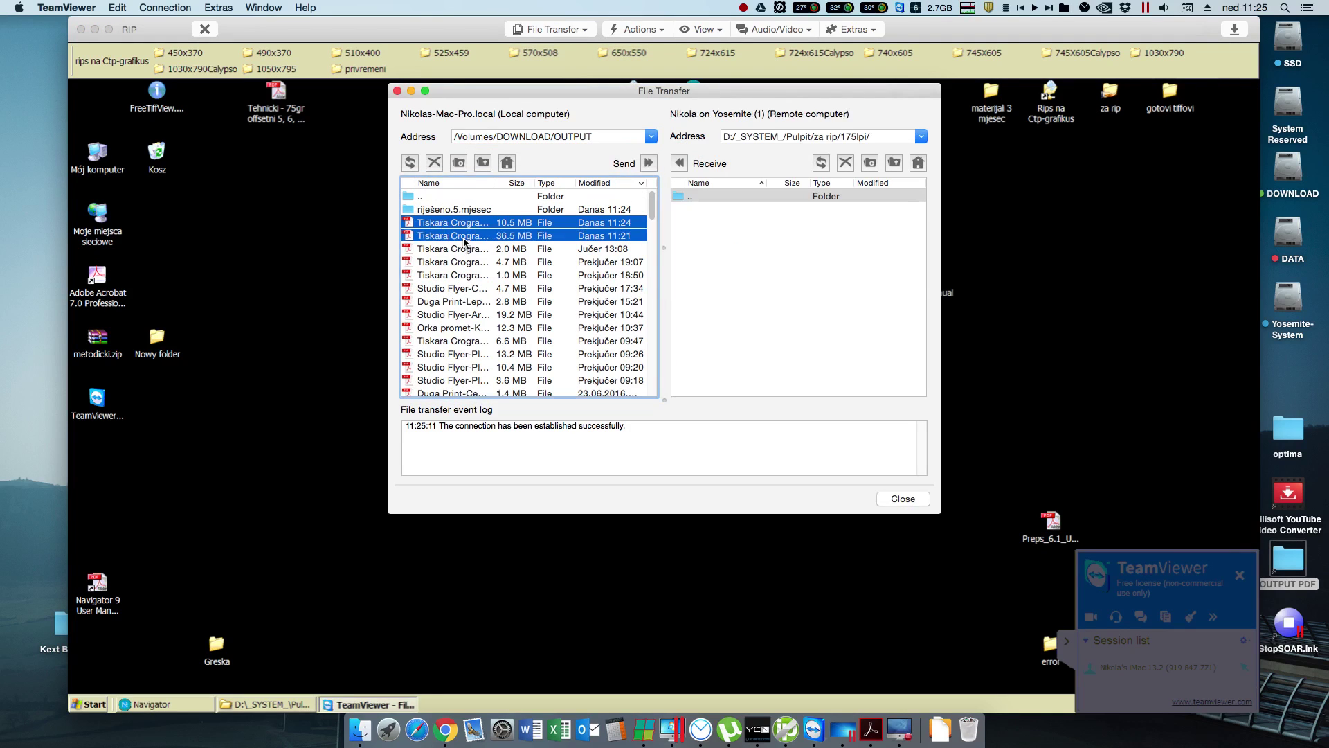
drag(494, 182, 560, 191)
click(648, 164)
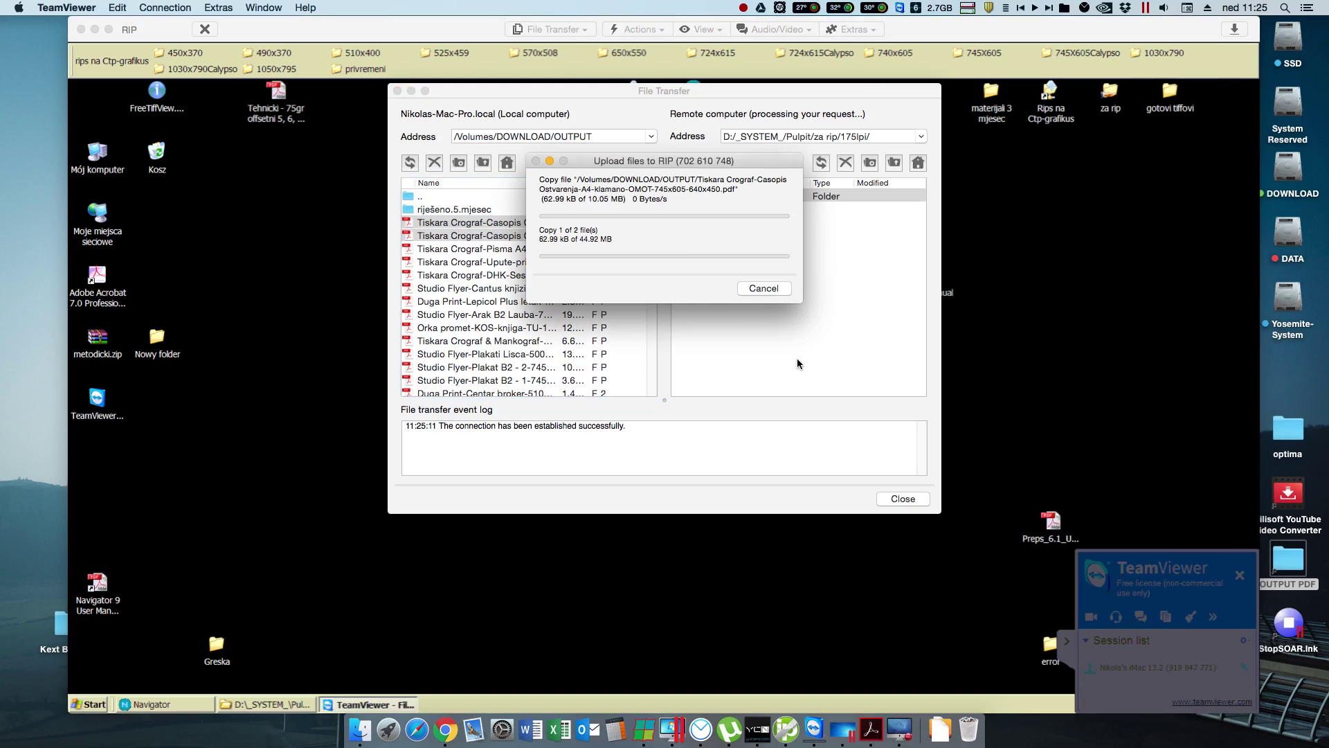